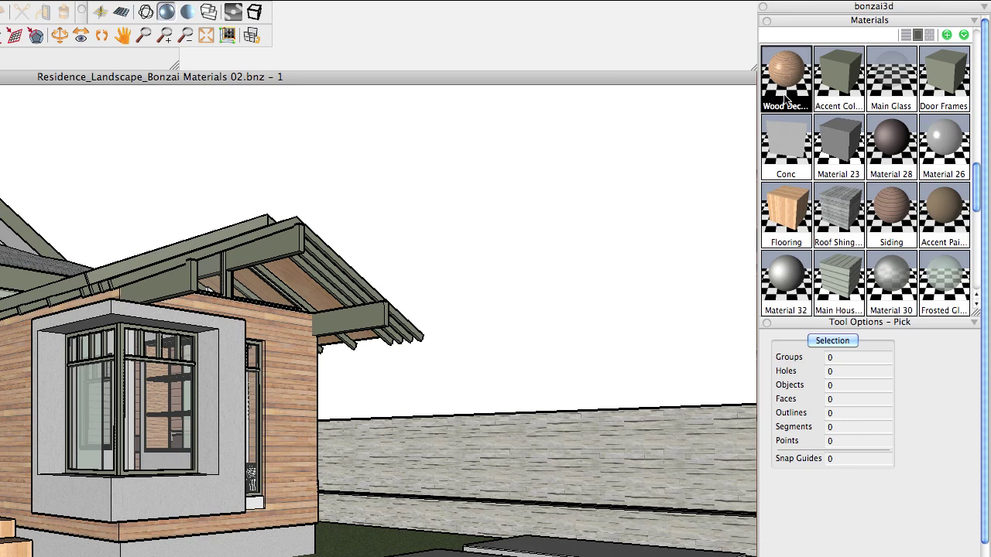
Review the parameters of the Wood Decking, Flooring and Roof Shingles materials and the list of available material libraries
{"action": "double_click", "coordinate": [785, 93]}
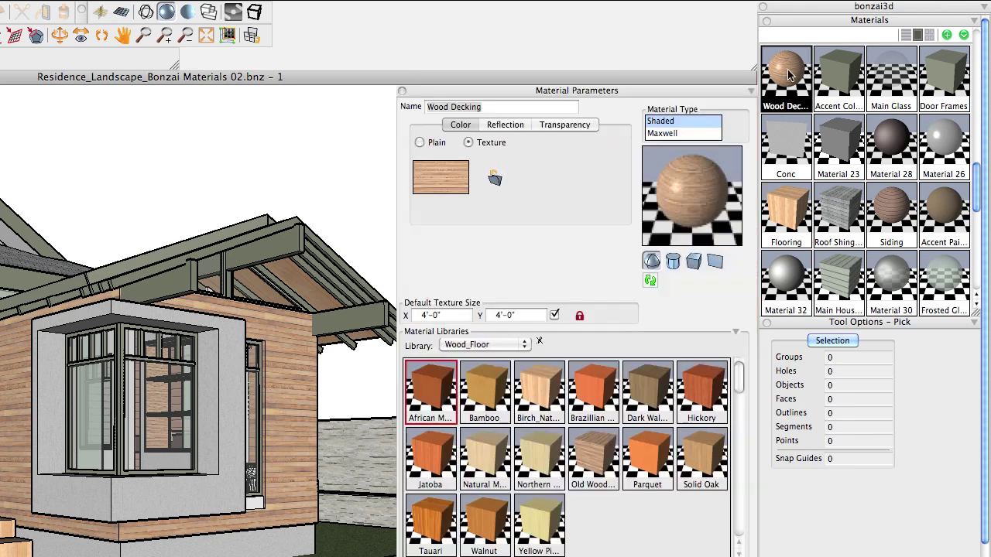
{"action": "left_click", "coordinate": [511, 347]}
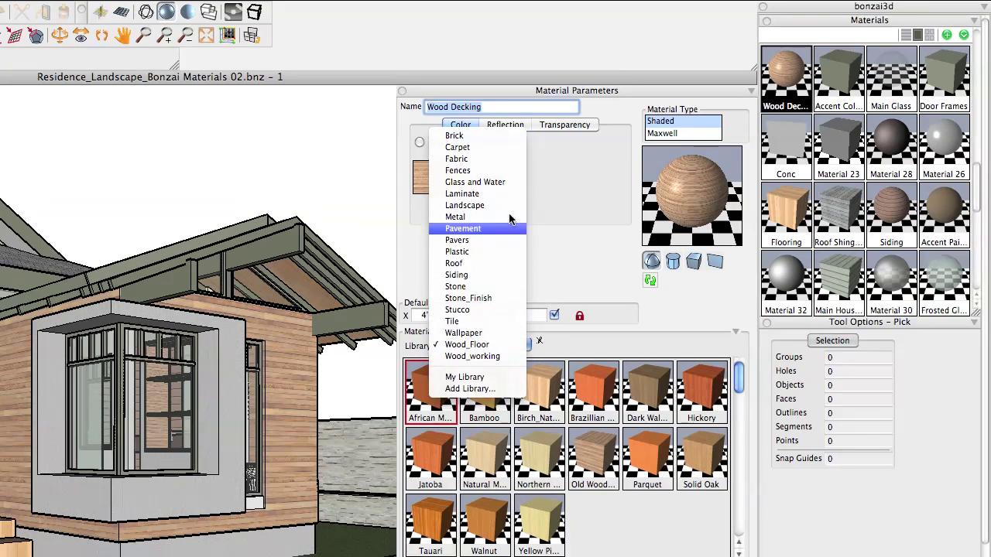
{"action": "left_click", "coordinate": [648, 343]}
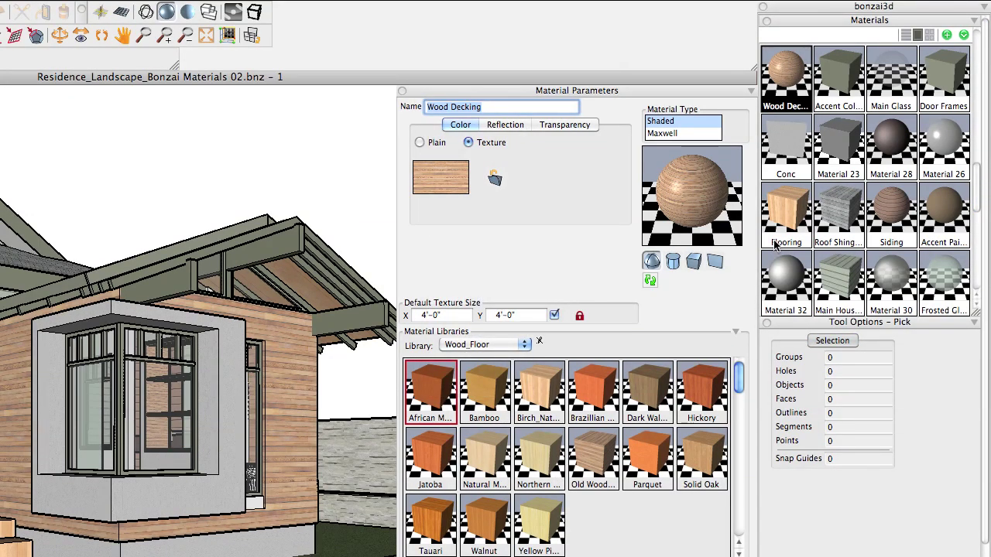
{"action": "left_click", "coordinate": [782, 214]}
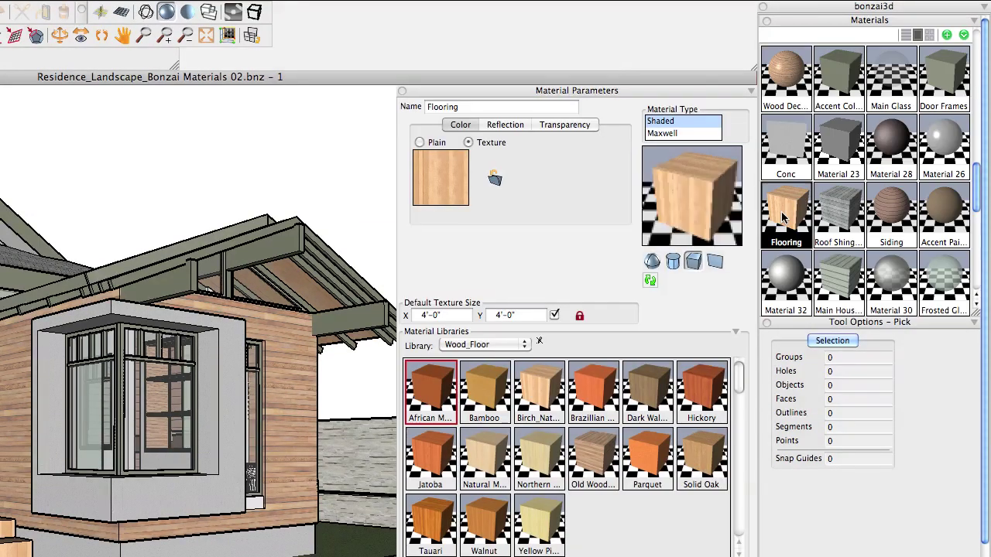
{"action": "left_click", "coordinate": [834, 216]}
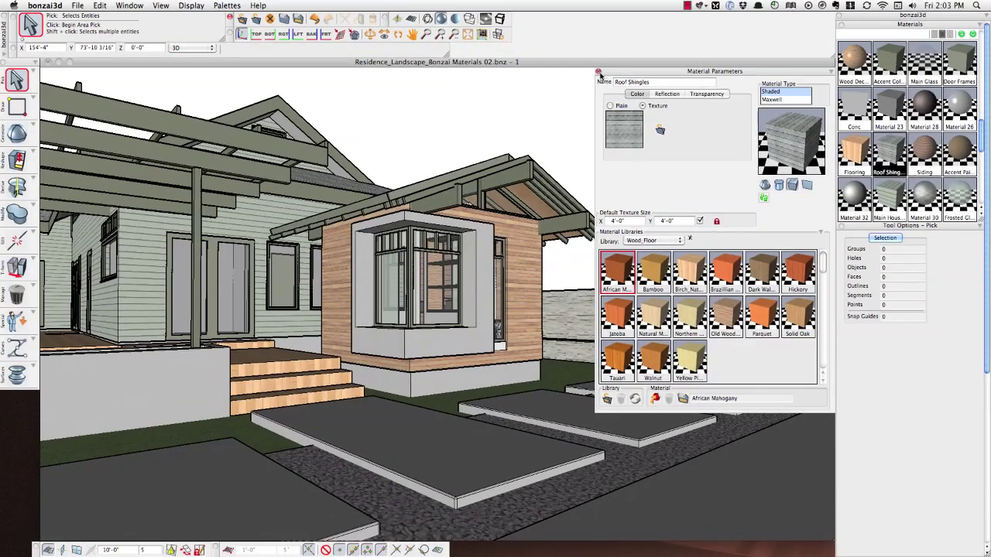
{"action": "left_click", "coordinate": [437, 87]}
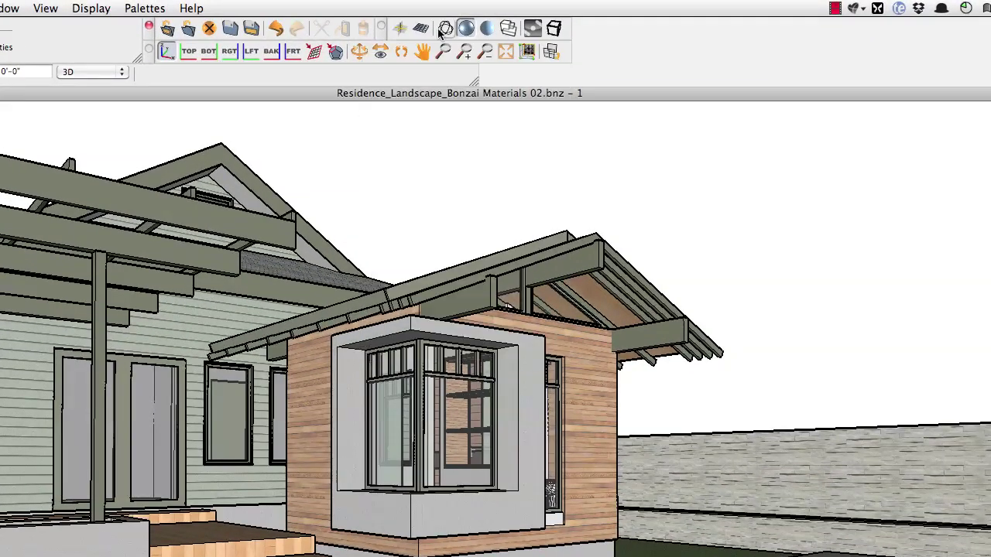
Display the model in the shaded mode with cast shadows and check the scene's lights
{"action": "left_click", "coordinate": [487, 29]}
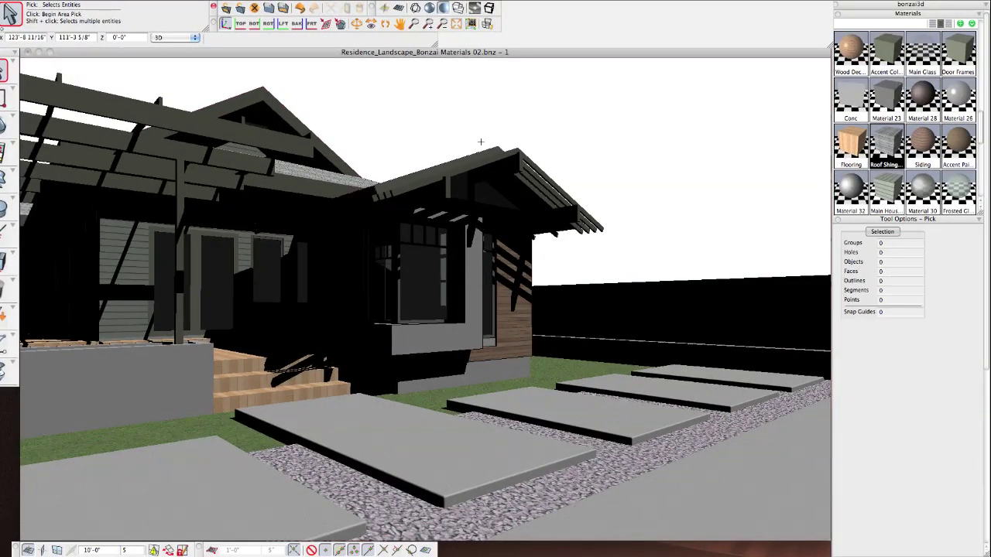
{"action": "left_click_drag", "start_coordinate": [986, 203], "coordinate": [987, 399]}
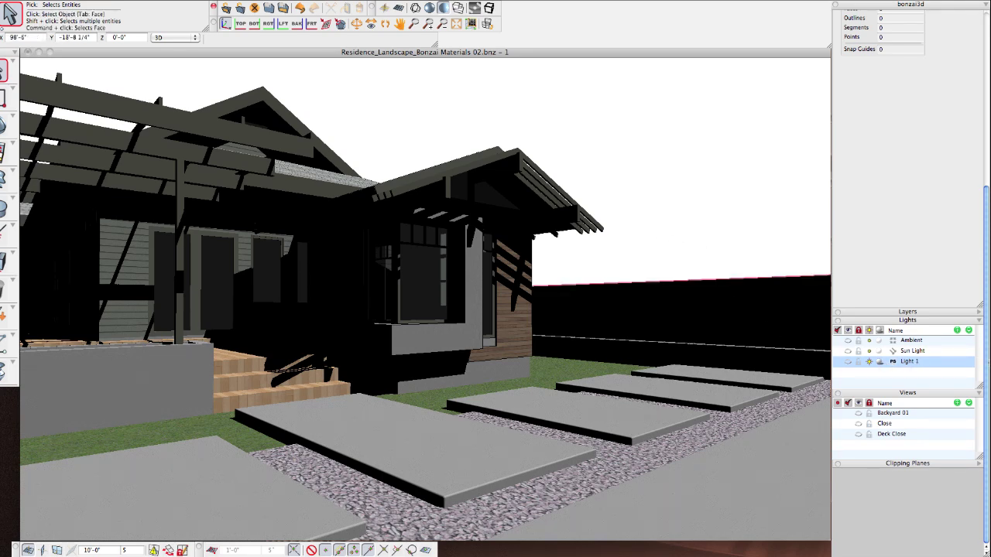
{"action": "scroll", "coordinate": [987, 379], "scroll_direction": "up", "scroll_amount": 10}
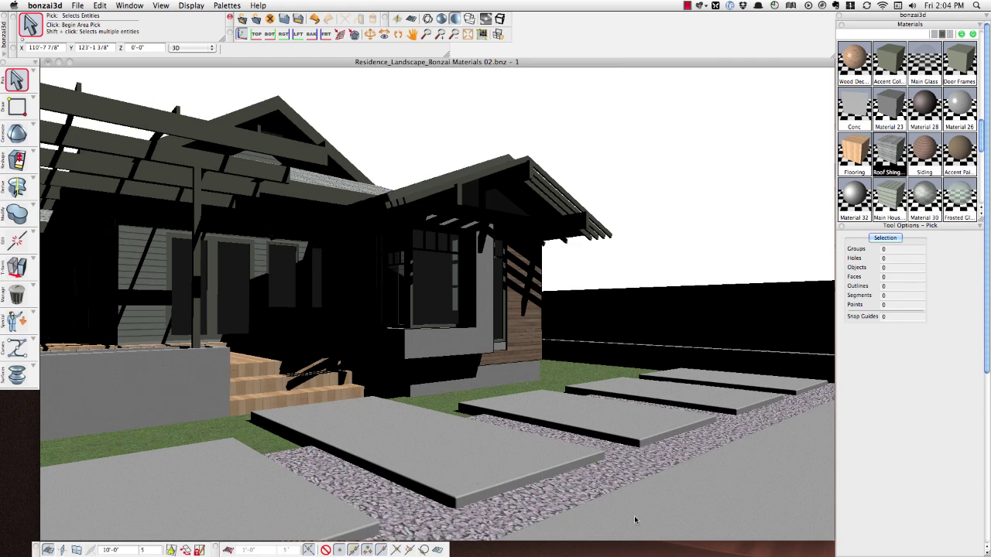
Render the scene with Maxwell, and return the model view to the plain shaded display without shadows
{"action": "left_click", "coordinate": [486, 20]}
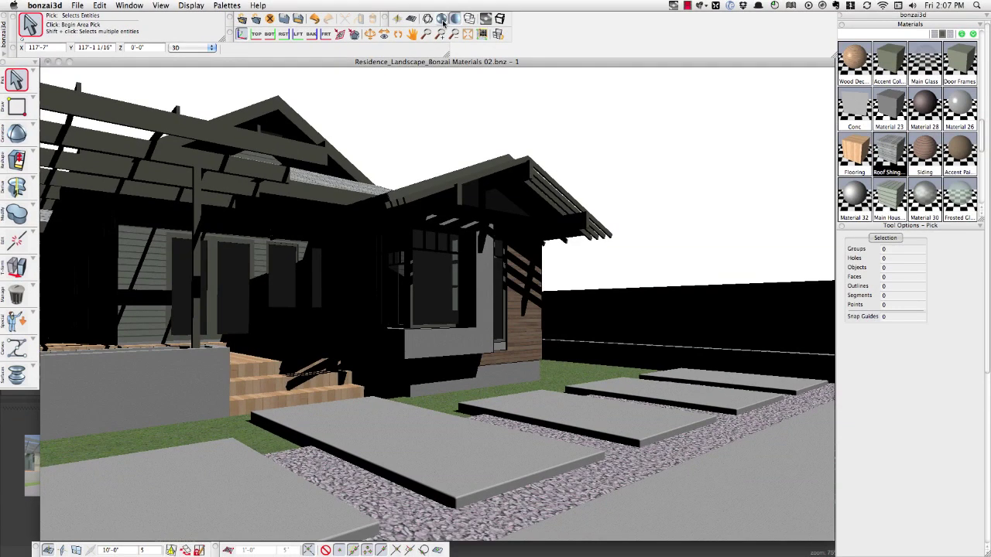
{"action": "left_click", "coordinate": [435, 7]}
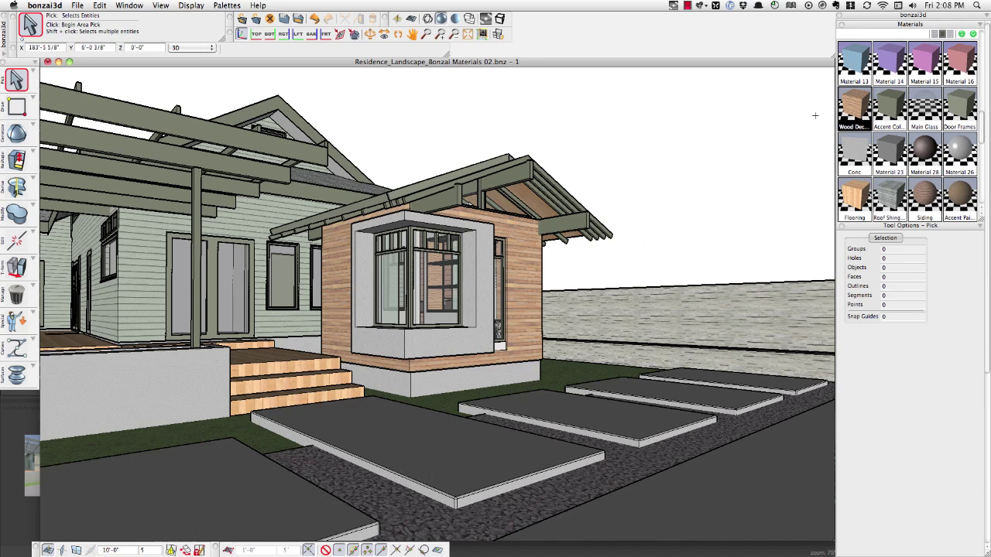
Open the Wood Decking material's parameters and examine the wood siding up close in the Maxwell Render result
{"action": "double_click", "coordinate": [854, 105]}
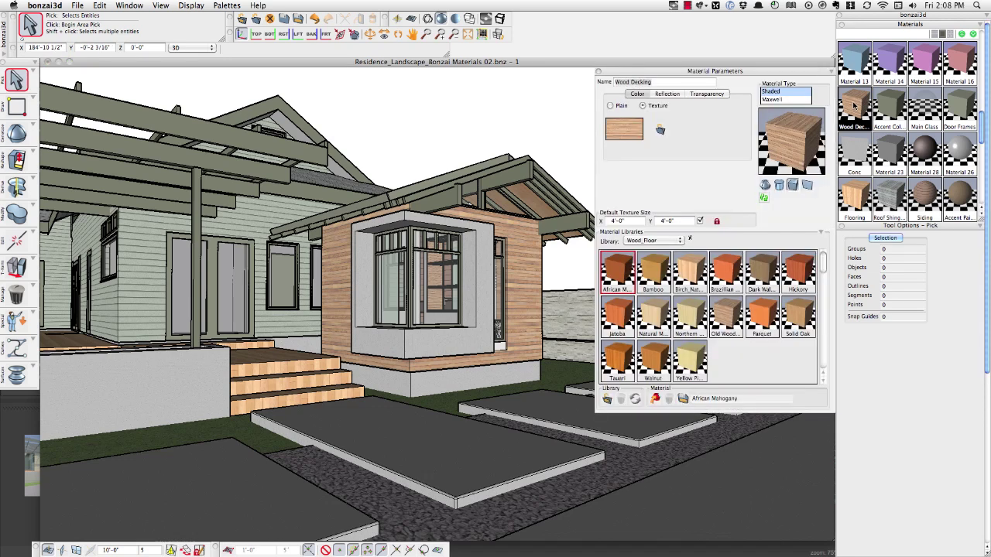
{"action": "left_click_drag", "start_coordinate": [722, 73], "coordinate": [710, 72]}
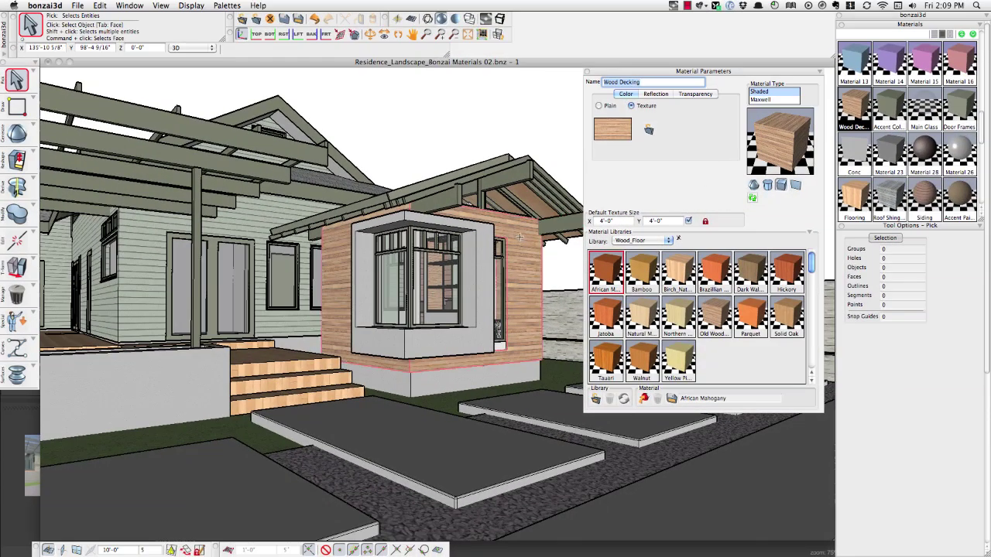
{"action": "key", "text": "super+Tab"}
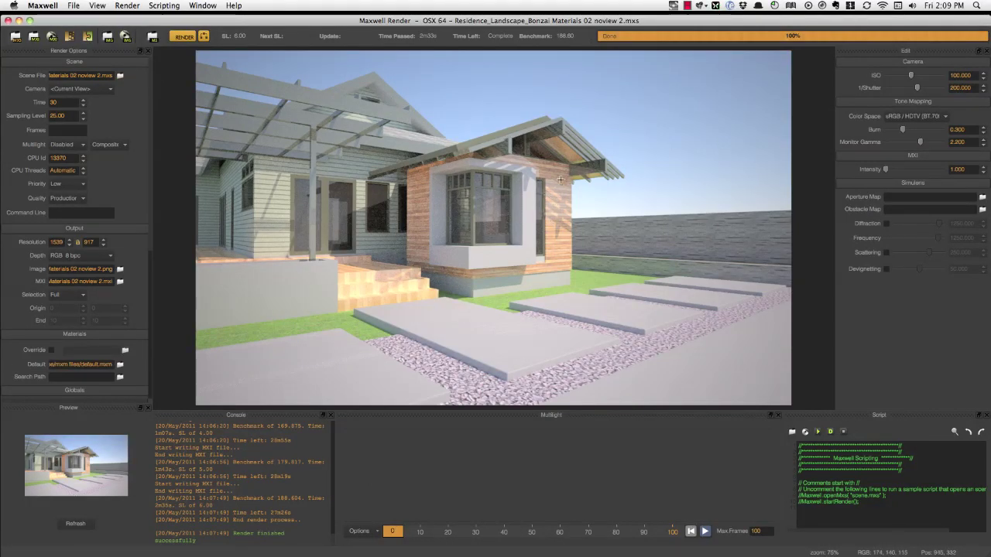
{"action": "scroll", "coordinate": [559, 180], "scroll_direction": "up", "scroll_amount": 5}
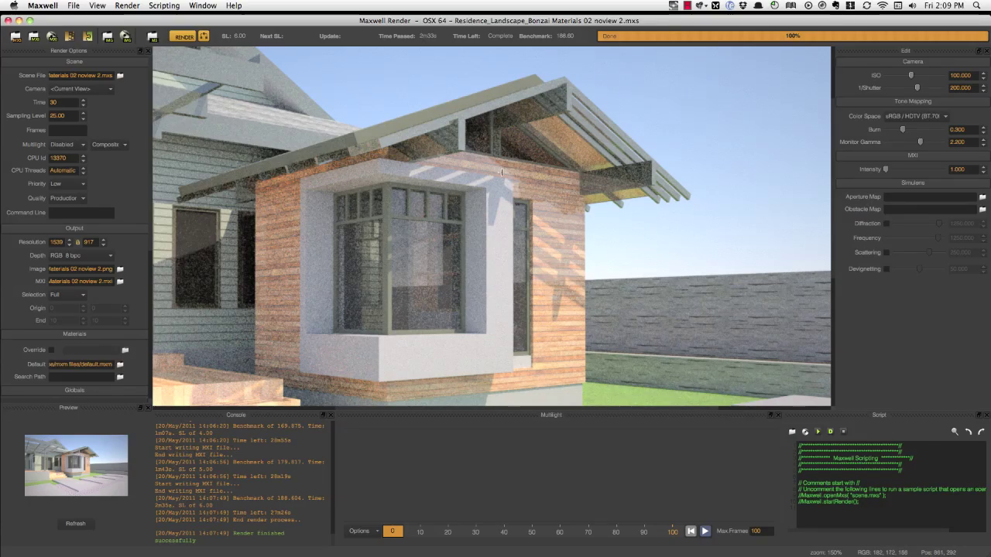
{"action": "key", "text": "super+Tab"}
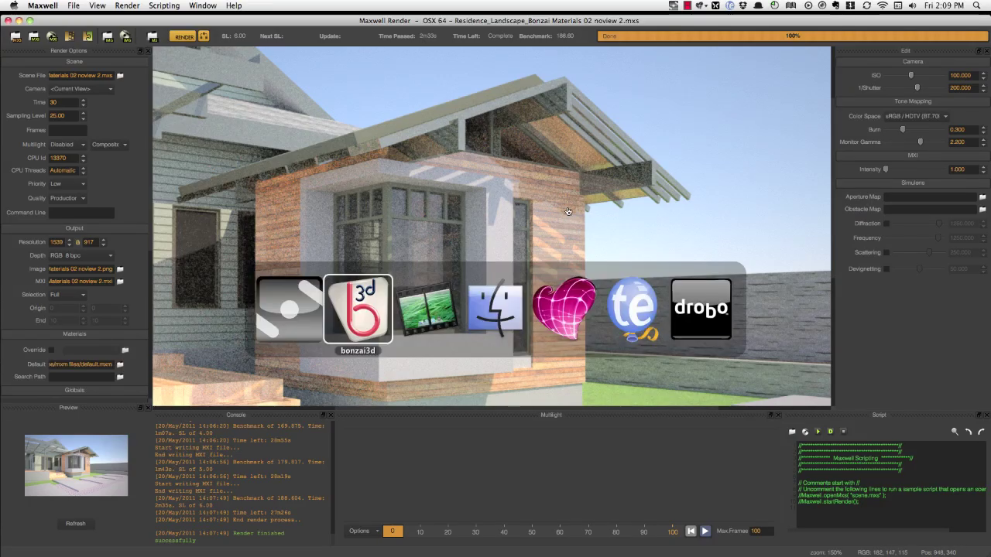
Raise the Wood Decking material's Specular Factor to 64% and preview the material on a sphere
{"action": "left_click", "coordinate": [655, 94]}
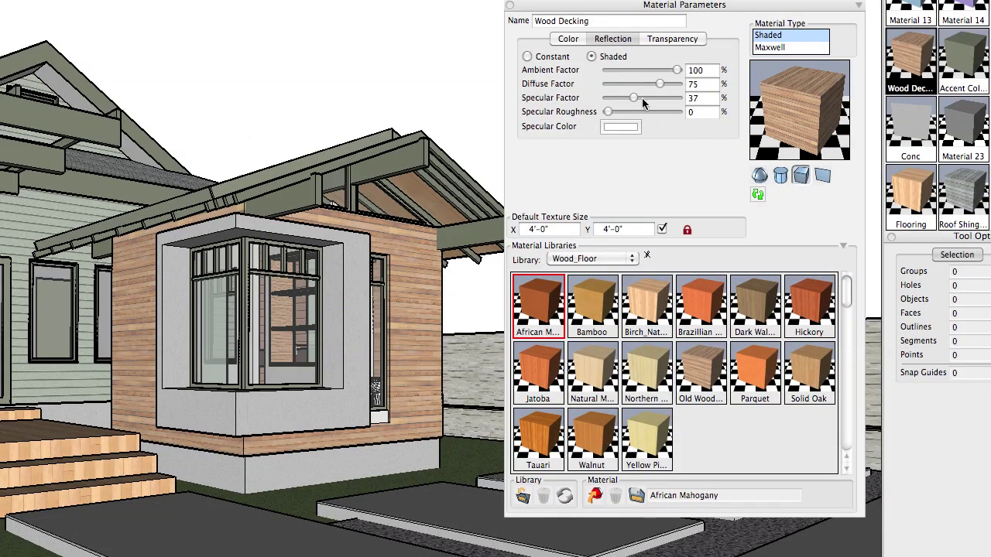
{"action": "mouse_move", "coordinate": [633, 99]}
{"action": "left_mouse_down"}
{"action": "mouse_move", "coordinate": [662, 102]}
{"action": "mouse_move", "coordinate": [638, 103]}
{"action": "mouse_move", "coordinate": [662, 99]}
{"action": "mouse_move", "coordinate": [653, 99]}
{"action": "left_mouse_up"}
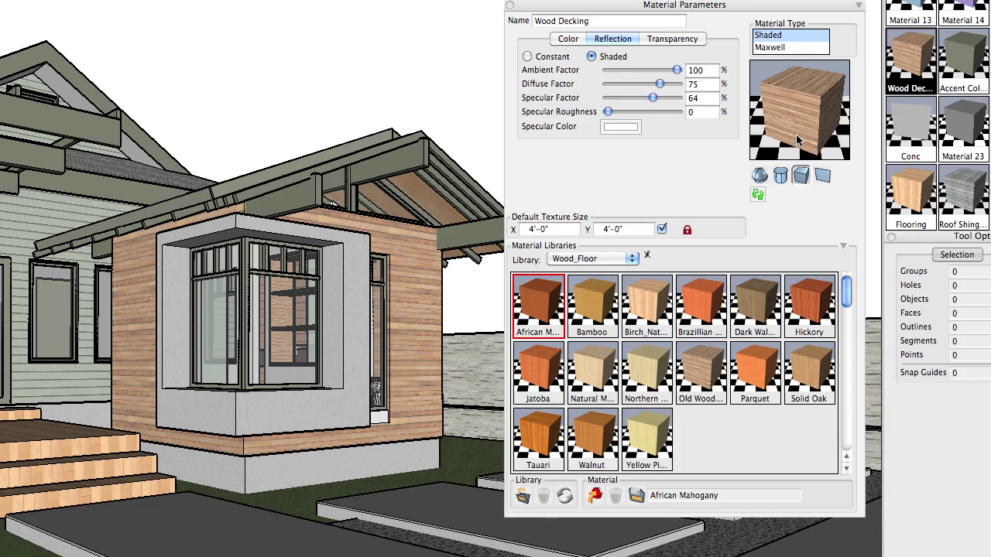
{"action": "left_click", "coordinate": [760, 177]}
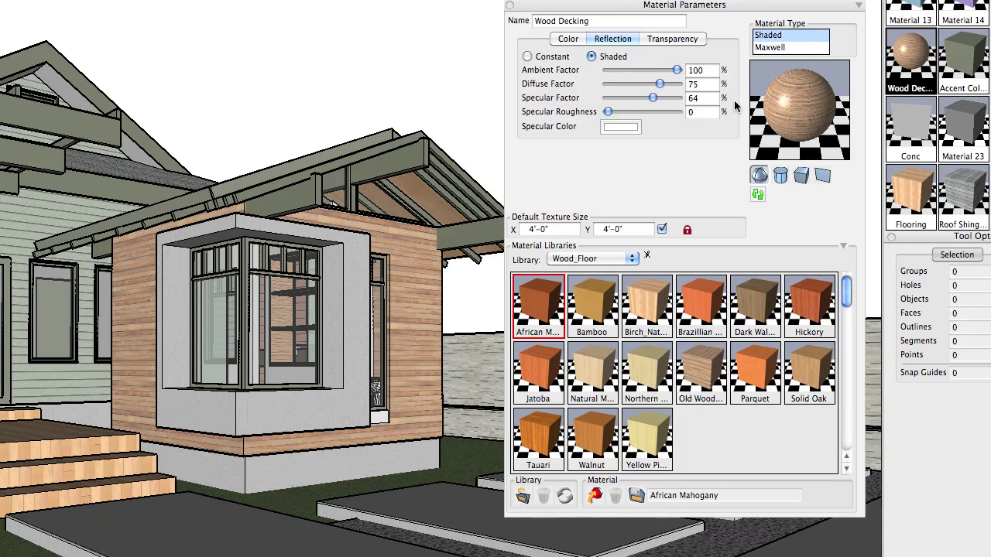
Try different reflection values for Wood Decking, settling on a Specular Factor of 5% and Specular Roughness of 64%
{"action": "left_click_drag", "start_coordinate": [652, 98], "coordinate": [627, 97]}
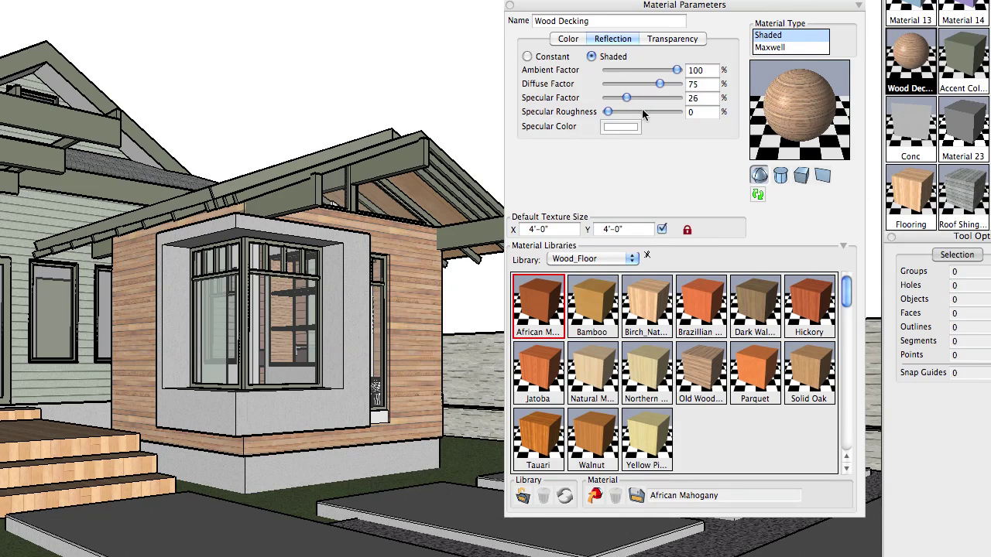
{"action": "left_click_drag", "start_coordinate": [628, 97], "coordinate": [612, 98]}
{"action": "left_click_drag", "start_coordinate": [611, 98], "coordinate": [650, 101]}
{"action": "left_click_drag", "start_coordinate": [608, 112], "coordinate": [655, 111]}
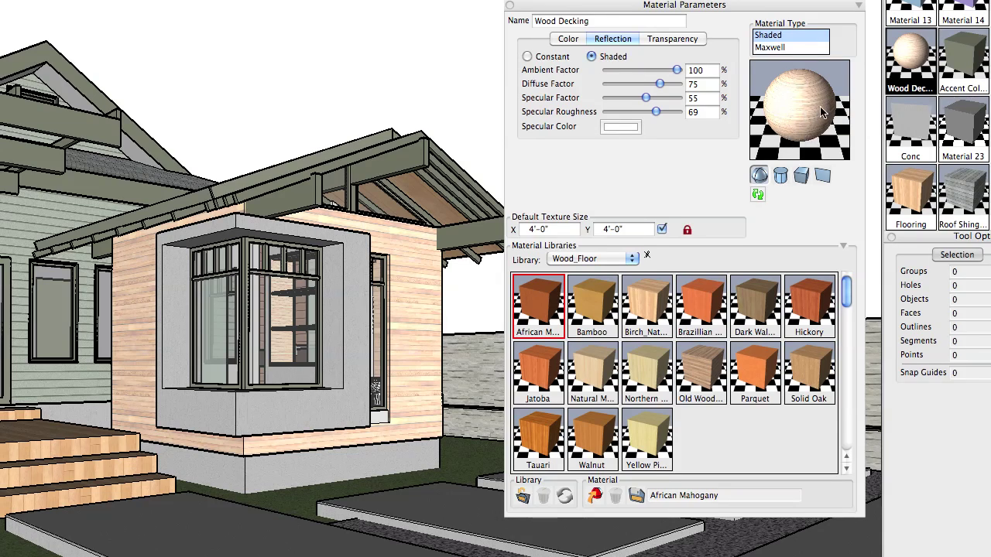
{"action": "left_click_drag", "start_coordinate": [656, 112], "coordinate": [610, 103]}
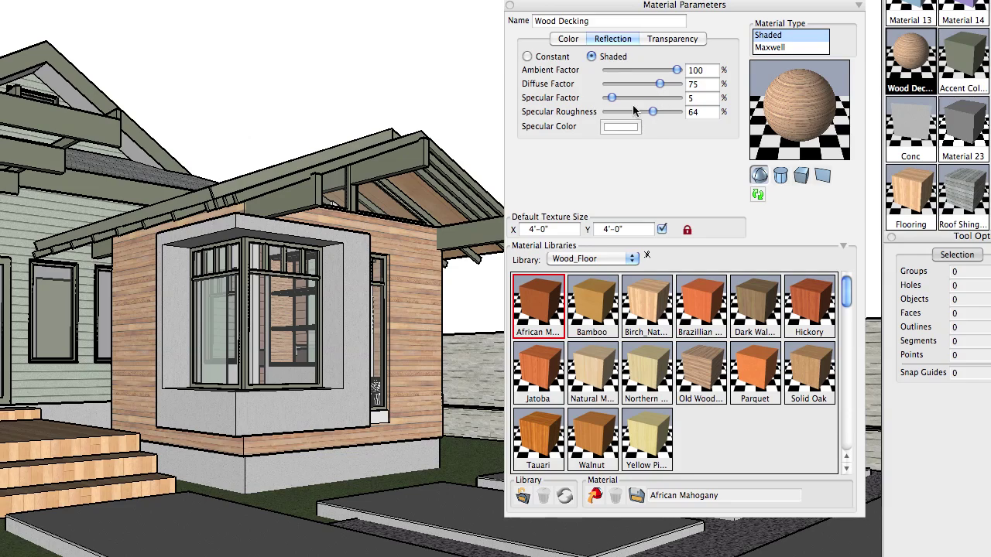
{"action": "left_click", "coordinate": [510, 5]}
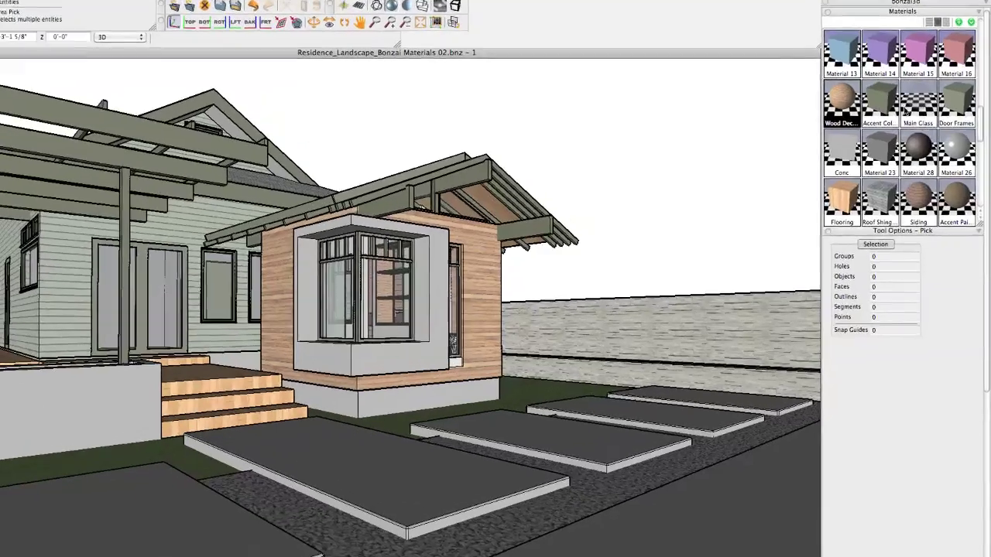
Compare Accent Color 3 with the Maxwell render, preview it on a sphere, and set Specular Factor to 5% and Specular Roughness to 58%
{"action": "double_click", "coordinate": [890, 108]}
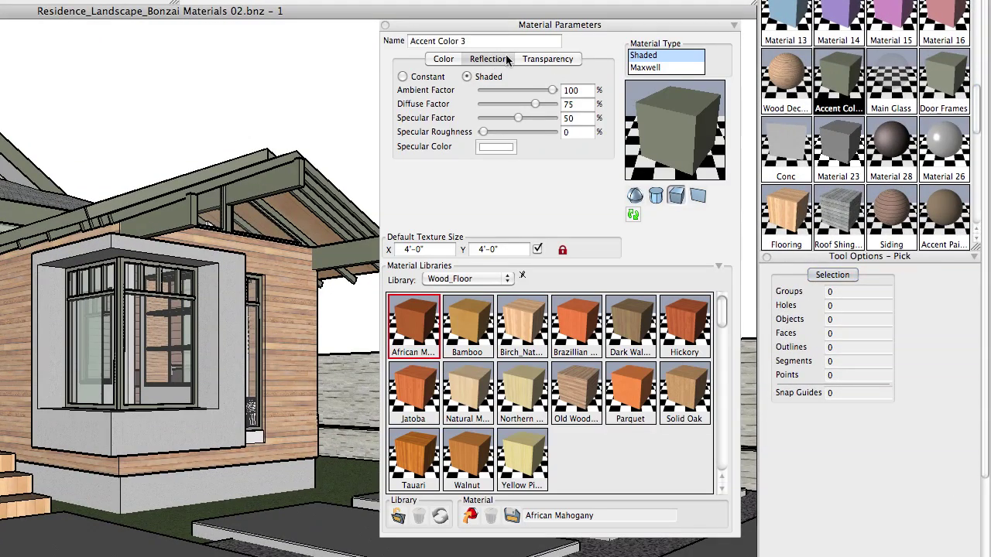
{"action": "left_click", "coordinate": [634, 196]}
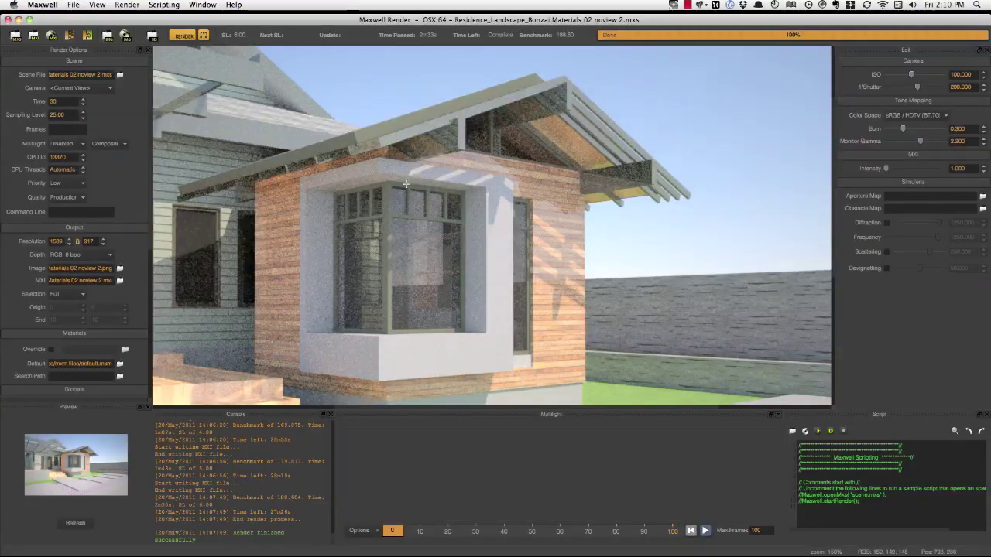
{"action": "left_click_drag", "start_coordinate": [408, 193], "coordinate": [651, 155]}
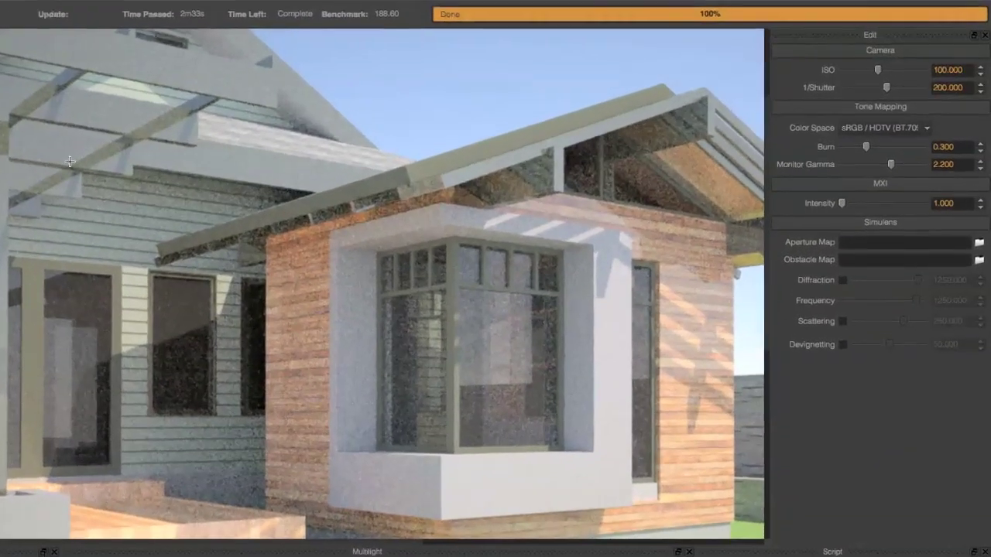
{"action": "key", "text": "super+Tab"}
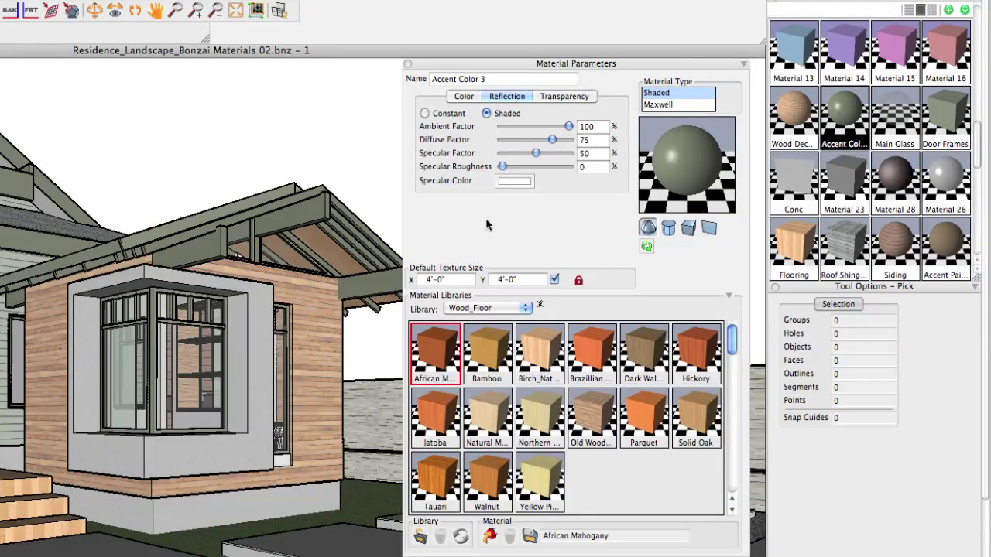
{"action": "left_click_drag", "start_coordinate": [536, 153], "coordinate": [545, 172]}
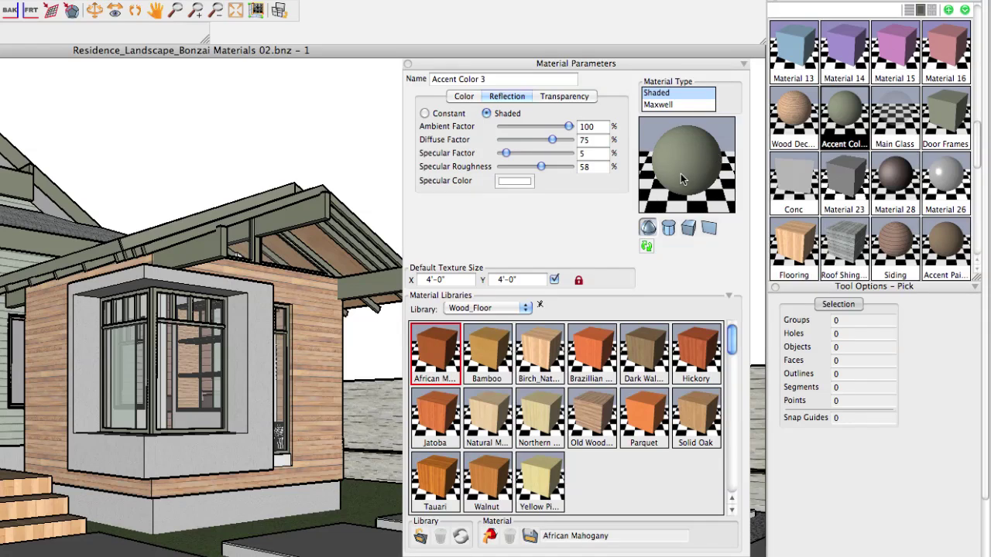
{"action": "left_click", "coordinate": [407, 65]}
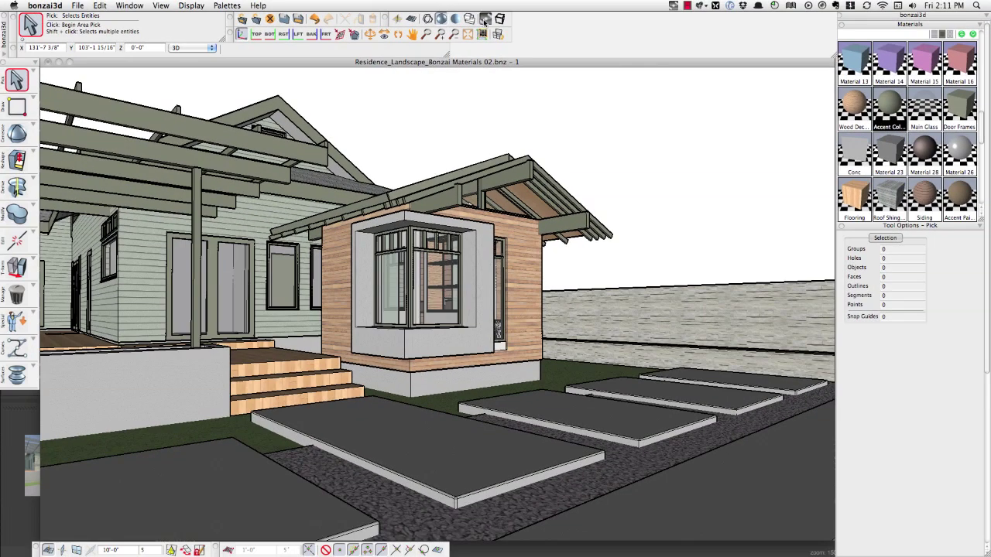
Render the scene again with Maxwell, examine the wood siding and accent-colored trim up close, and stop the render
{"action": "left_click", "coordinate": [485, 19]}
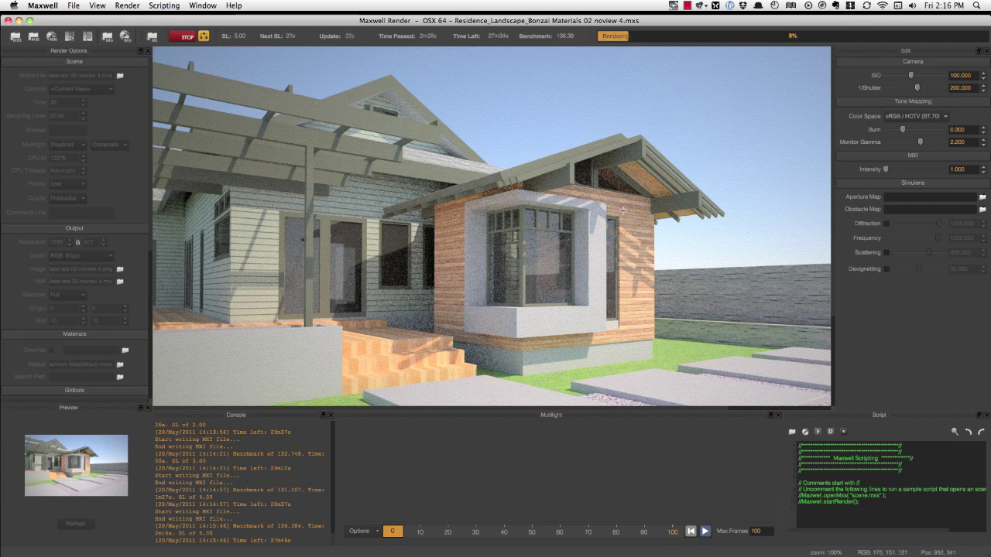
{"action": "scroll", "coordinate": [658, 193], "scroll_direction": "up", "scroll_amount": 1}
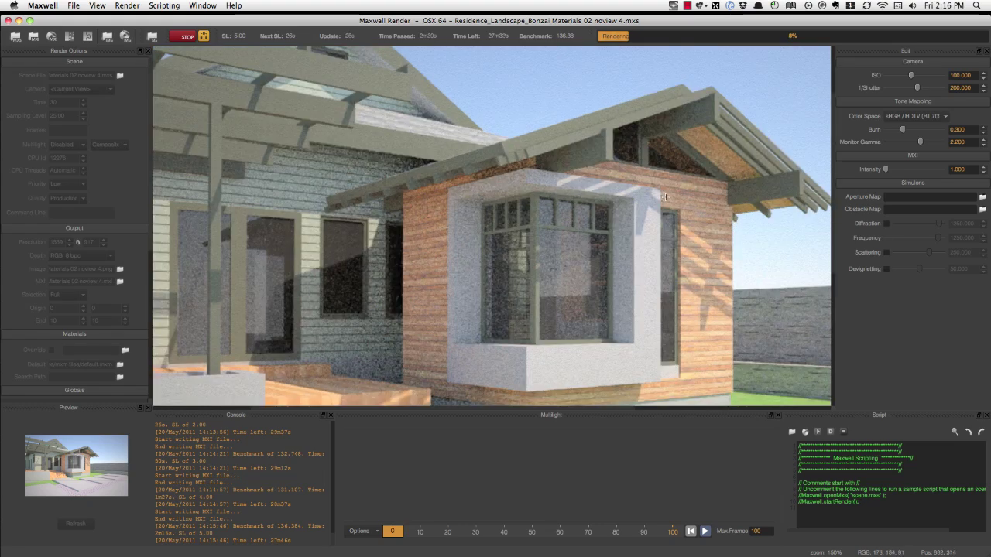
{"action": "left_click_drag", "start_coordinate": [634, 186], "coordinate": [586, 171]}
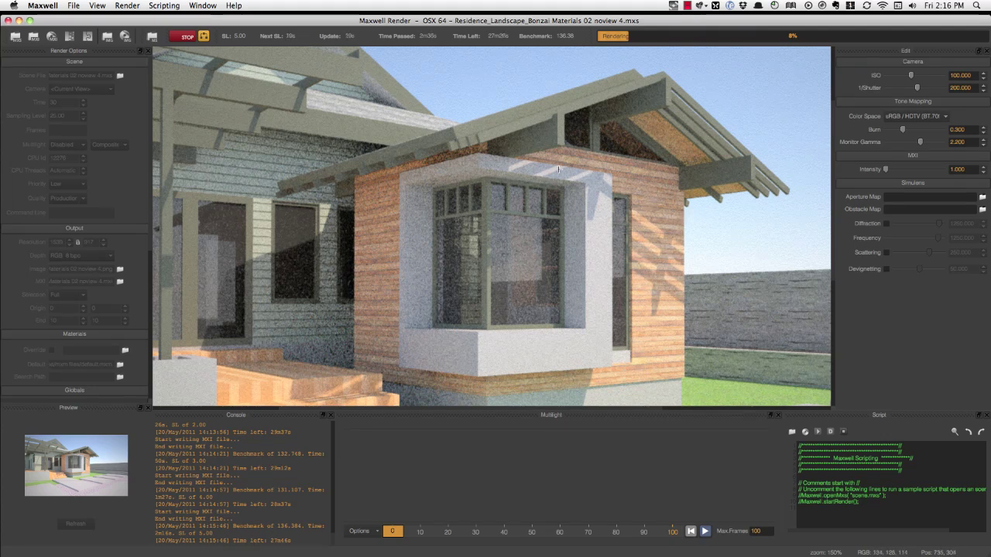
{"action": "left_click", "coordinate": [187, 38]}
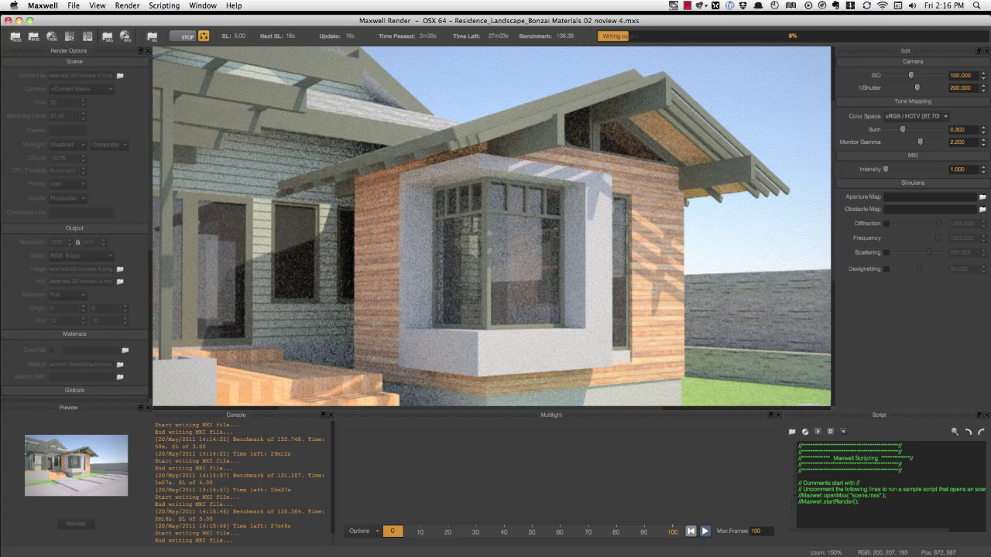
Switch back to bonzai3d and open the Flooring material's reflection parameters
{"action": "key", "text": "super+Tab"}
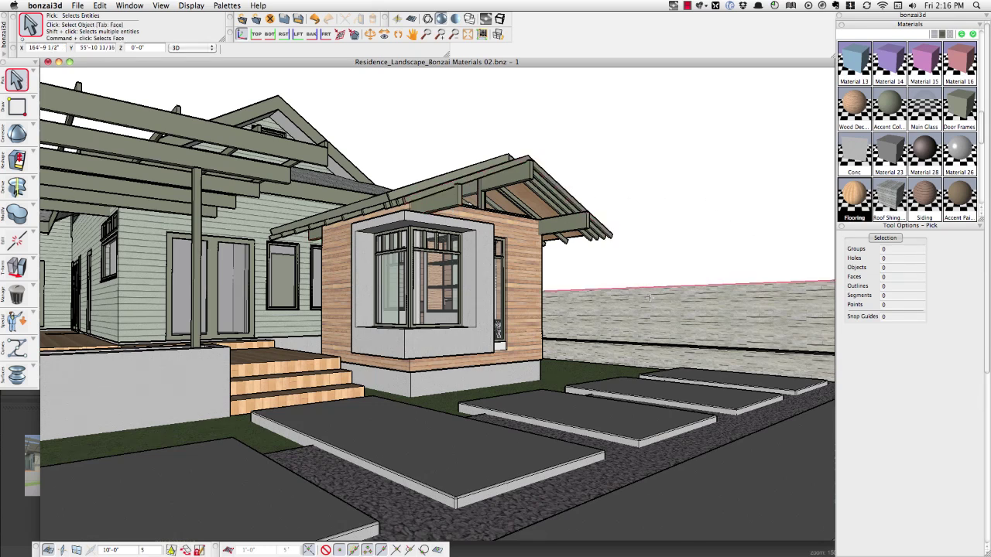
{"action": "left_click", "coordinate": [857, 200]}
{"action": "double_click", "coordinate": [857, 200]}
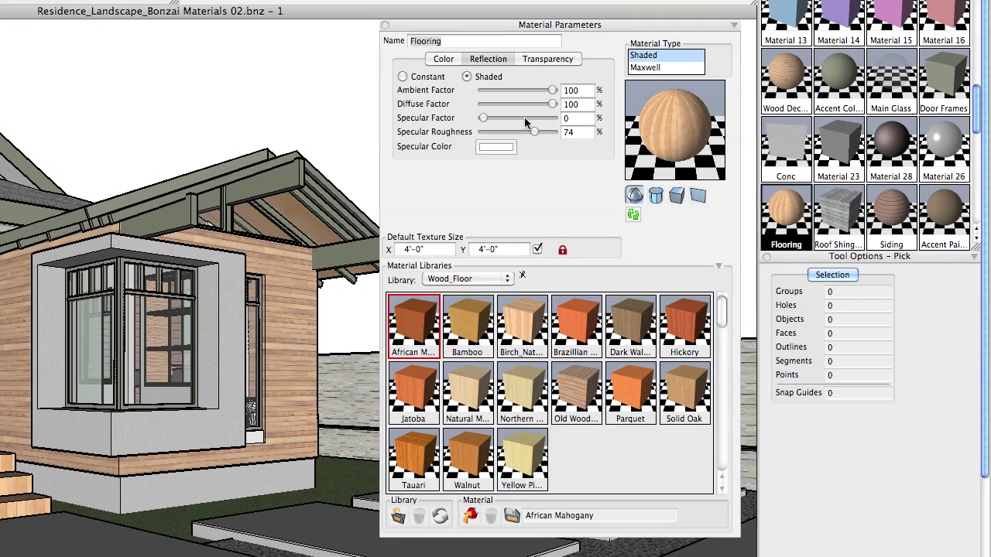
Try a Specular Factor of 43% and Specular Roughness of 17% on Flooring and refresh its Maxwell preview
{"action": "left_click_drag", "start_coordinate": [482, 117], "coordinate": [509, 118]}
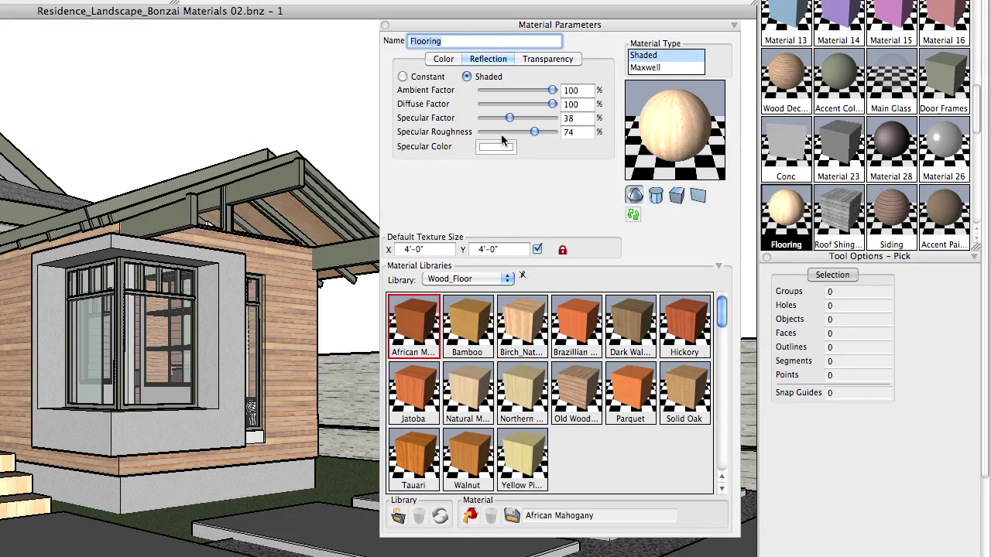
{"action": "left_click", "coordinate": [496, 133]}
{"action": "left_click_drag", "start_coordinate": [510, 118], "coordinate": [513, 118]}
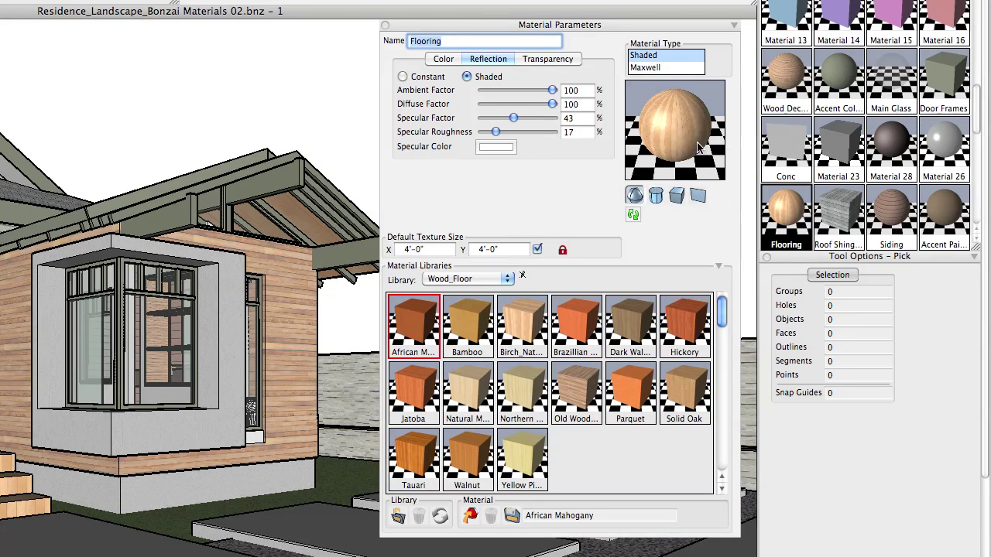
{"action": "left_click", "coordinate": [644, 68]}
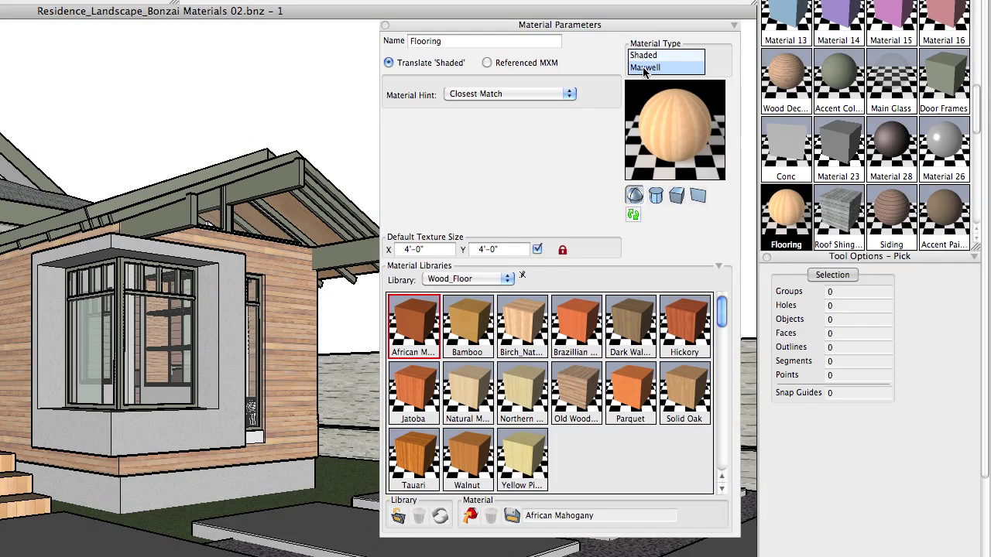
{"action": "left_click", "coordinate": [634, 216]}
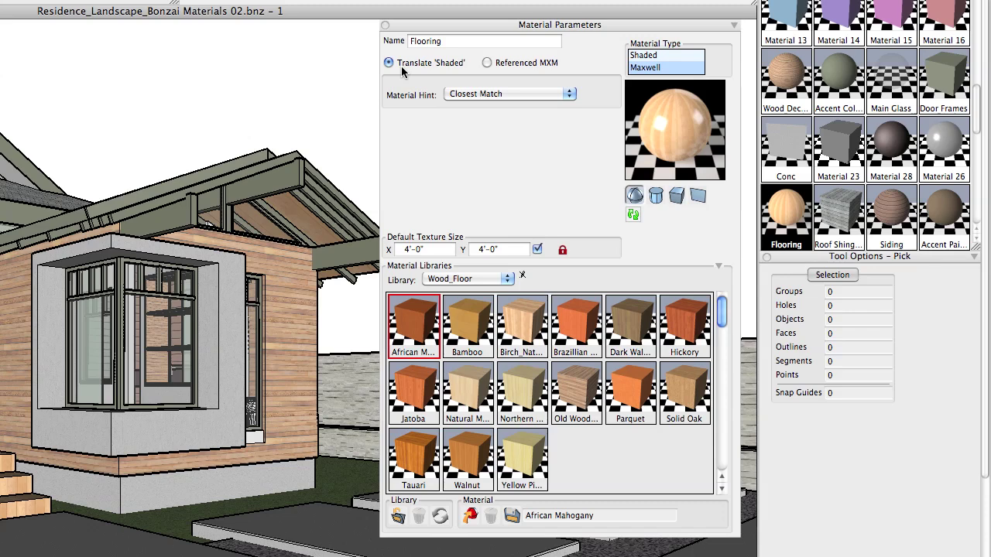
Set Flooring's Specular Factor to 0% and Specular Roughness to 44%, refresh its Maxwell preview, and close its parameters
{"action": "left_click", "coordinate": [655, 56]}
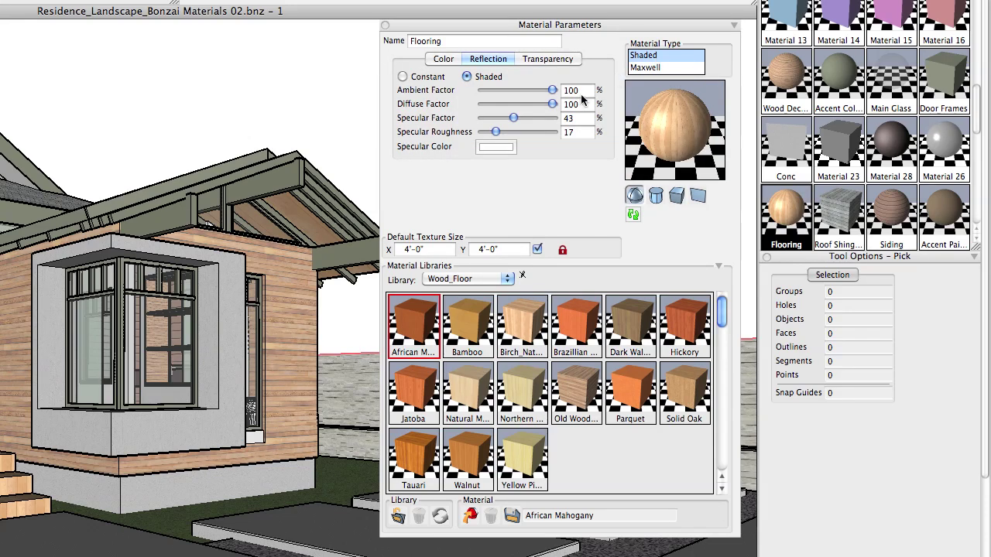
{"action": "mouse_move", "coordinate": [513, 117]}
{"action": "left_mouse_down"}
{"action": "mouse_move", "coordinate": [478, 119]}
{"action": "mouse_move", "coordinate": [505, 132]}
{"action": "left_mouse_up"}
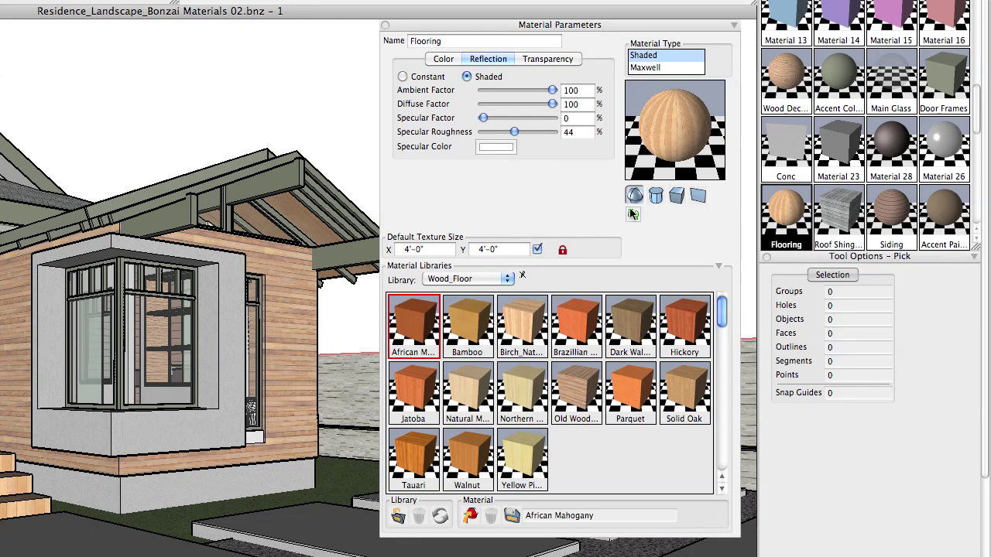
{"action": "left_click", "coordinate": [645, 68]}
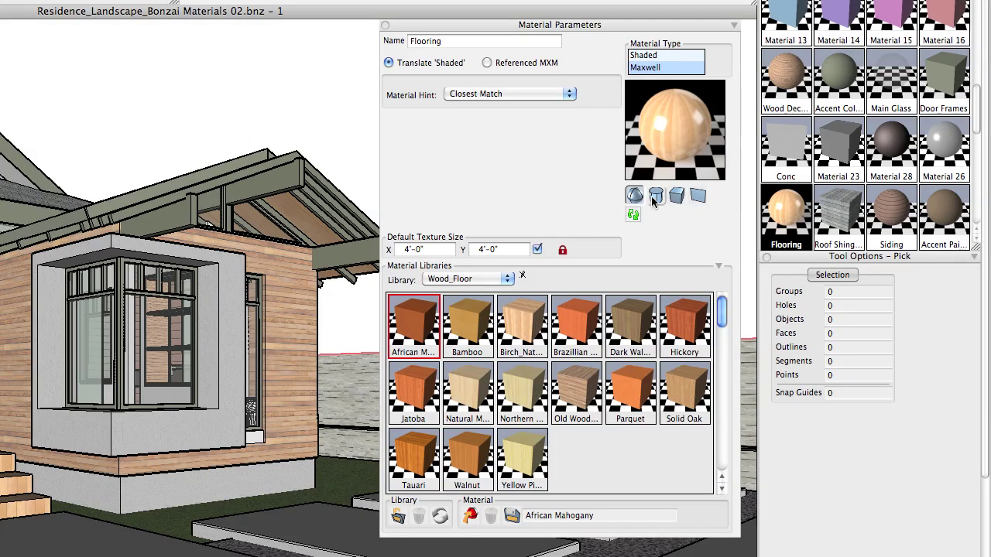
{"action": "left_click", "coordinate": [634, 215]}
{"action": "left_click", "coordinate": [384, 25]}
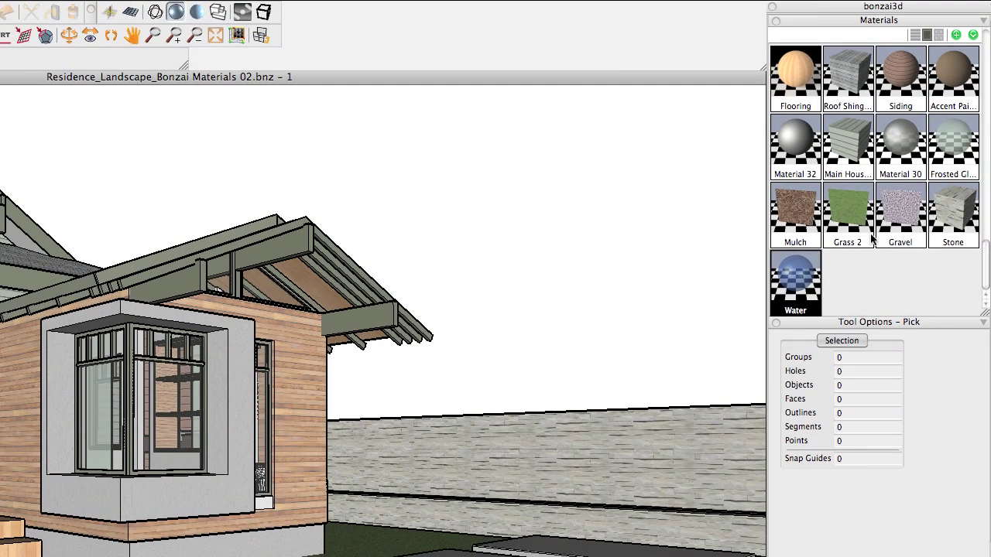
Create a new material with a muted blue-gray plain color and preview it on a sphere
{"action": "left_click", "coordinate": [956, 35]}
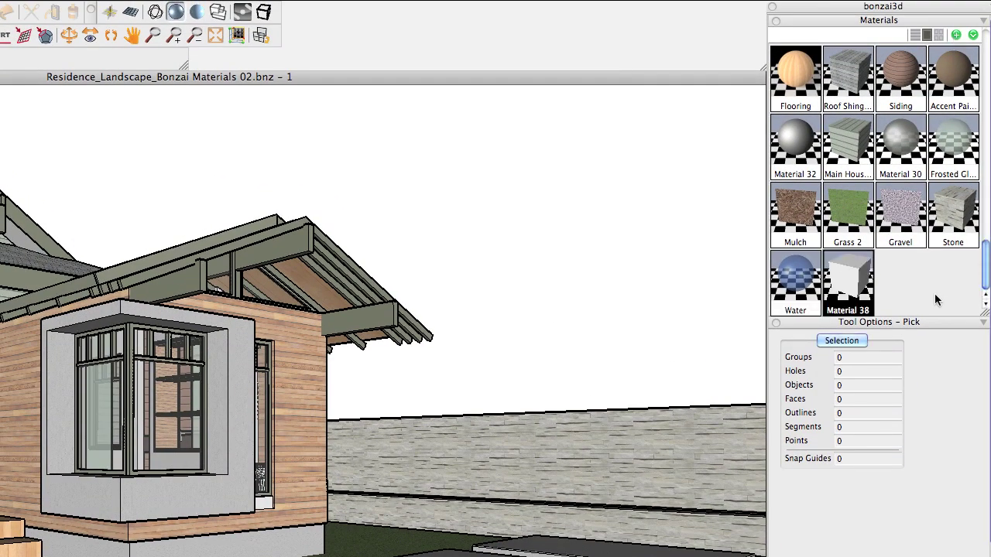
{"action": "double_click", "coordinate": [861, 288]}
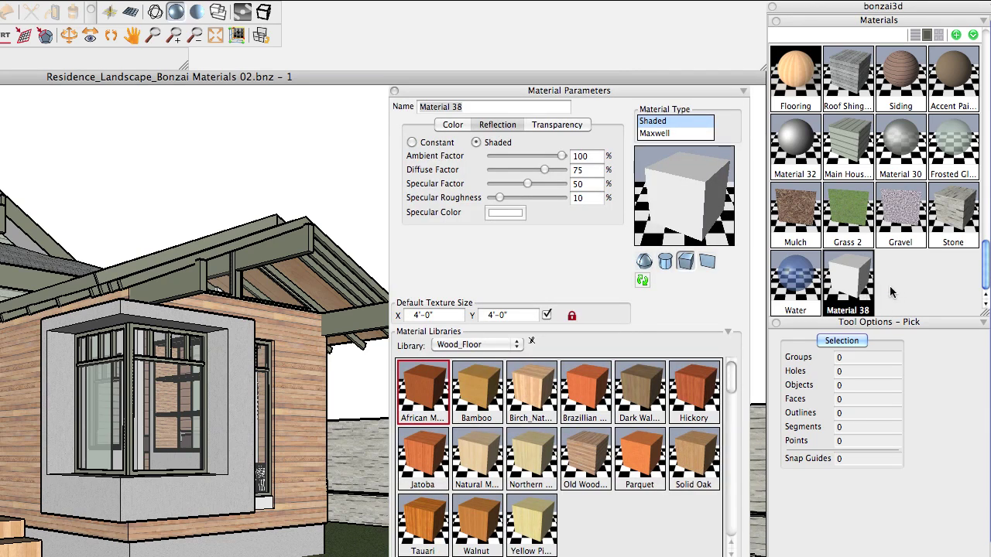
{"action": "left_click", "coordinate": [455, 125]}
{"action": "left_click", "coordinate": [425, 158]}
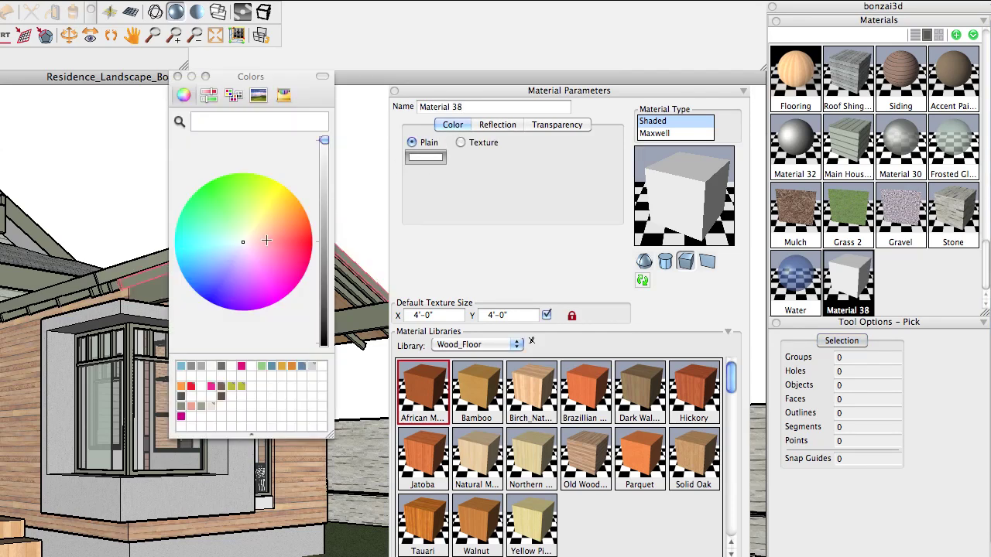
{"action": "left_click", "coordinate": [225, 249]}
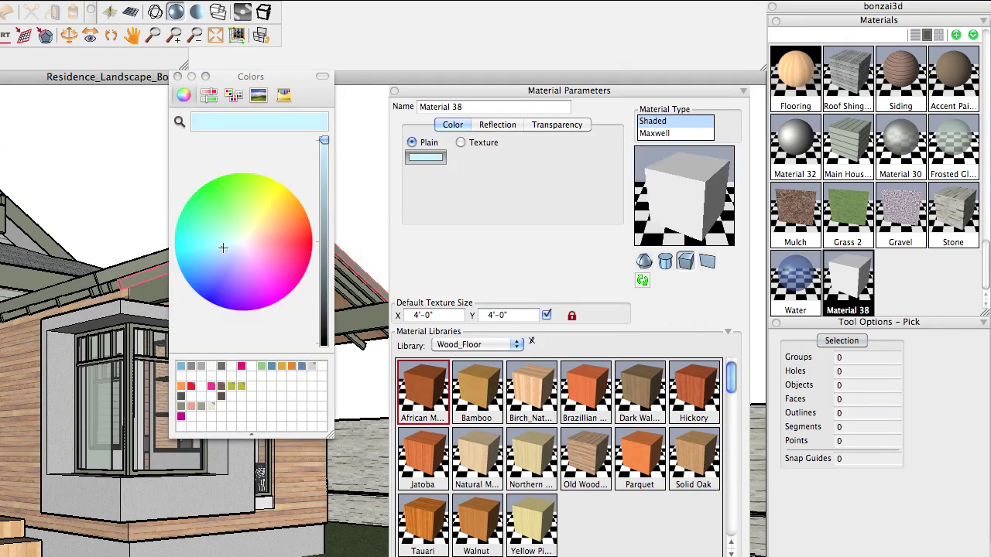
{"action": "left_click", "coordinate": [220, 252]}
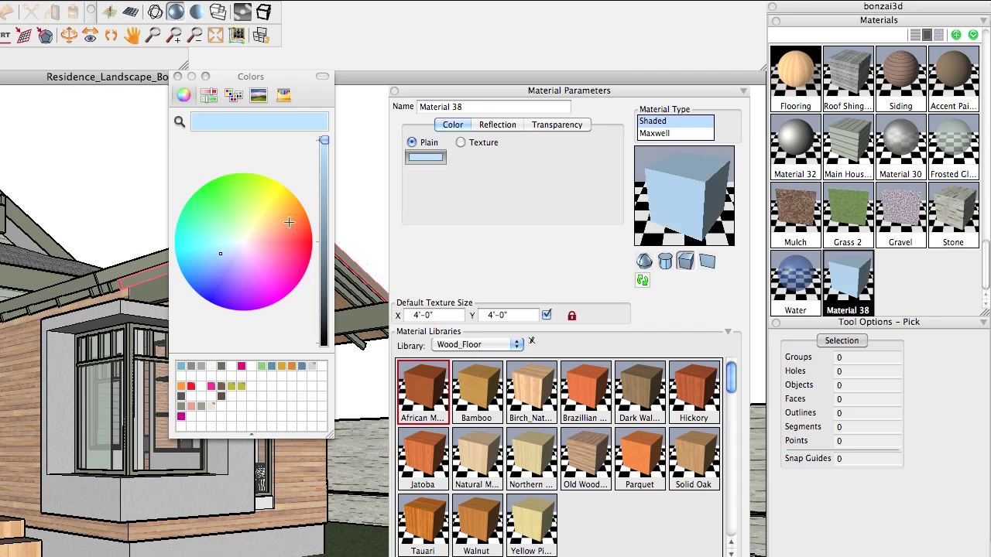
{"action": "left_click_drag", "start_coordinate": [324, 193], "coordinate": [324, 205]}
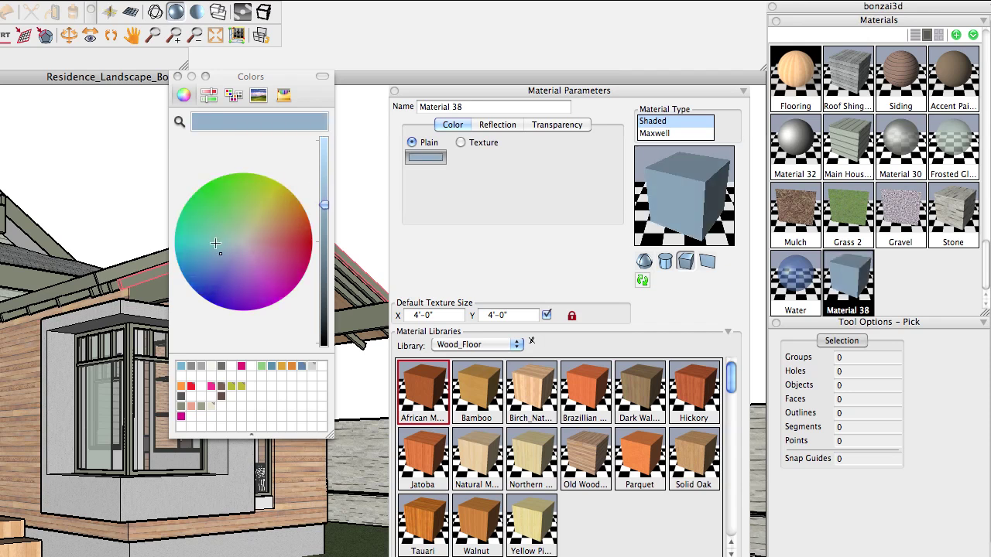
{"action": "left_click", "coordinate": [177, 77]}
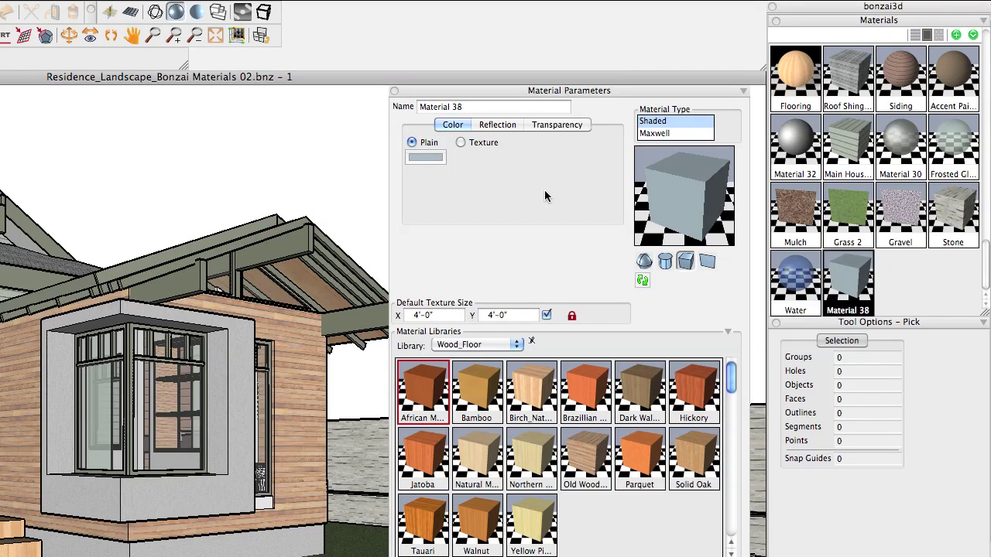
{"action": "left_click", "coordinate": [644, 261]}
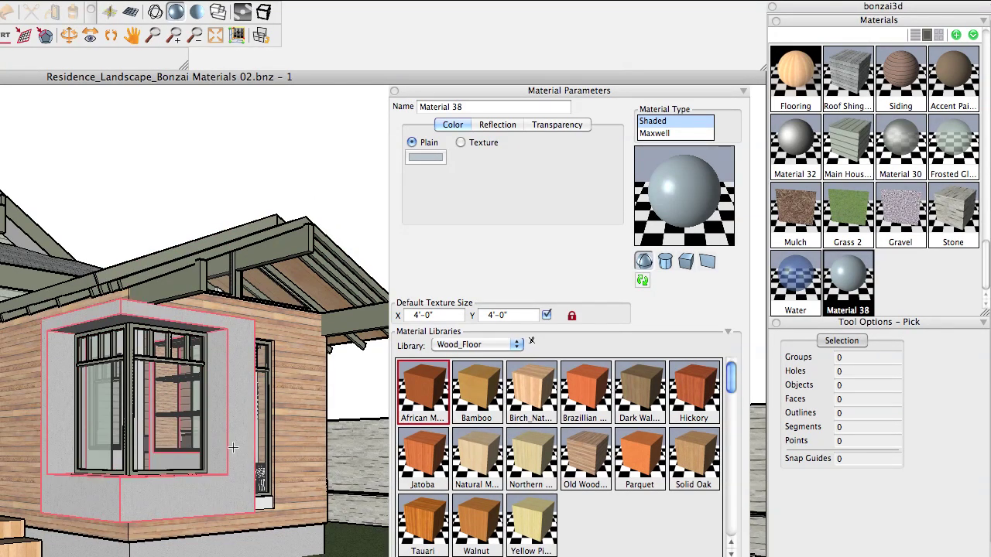
Check the new material's Maxwell preview and review its shaded reflection, transparency and color settings
{"action": "left_click", "coordinate": [657, 134]}
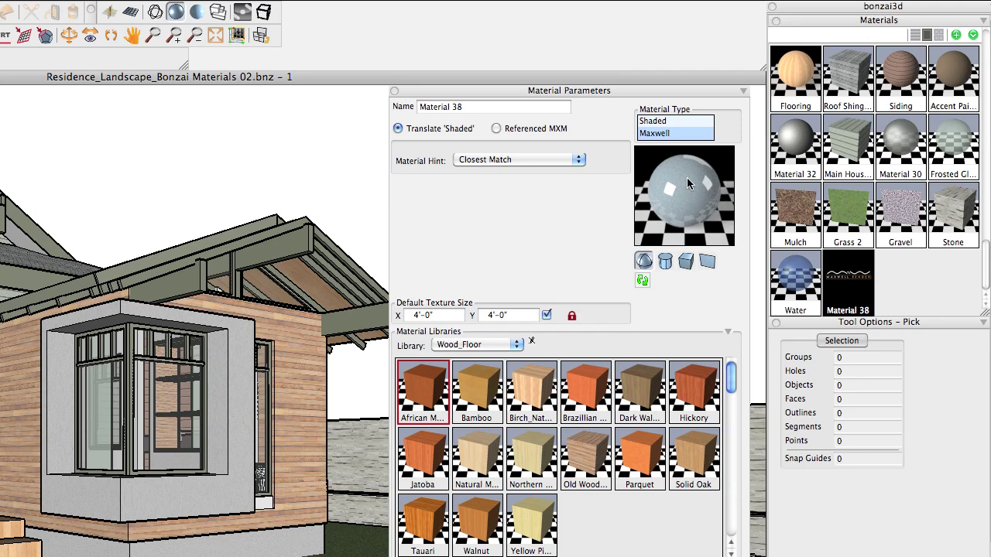
{"action": "left_click", "coordinate": [656, 122]}
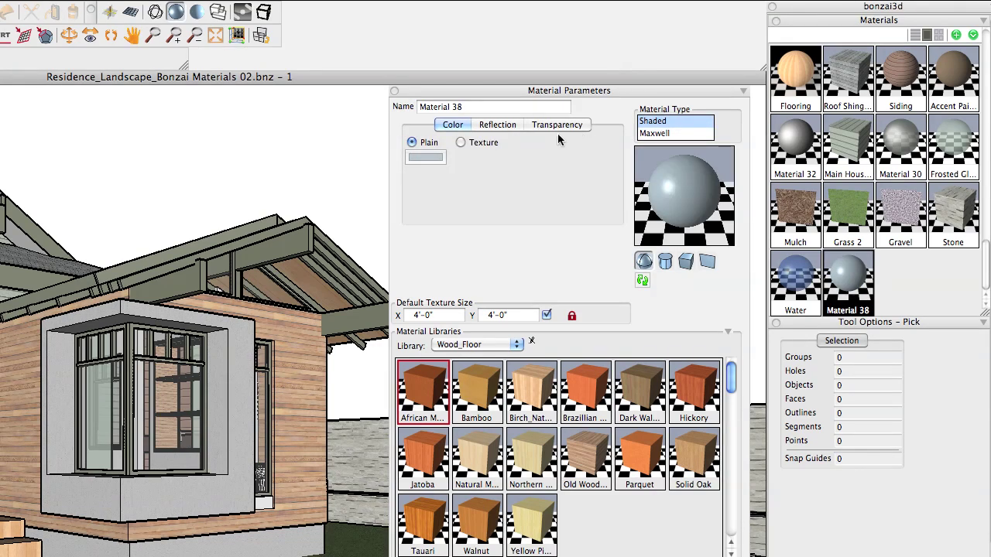
{"action": "left_click", "coordinate": [507, 125]}
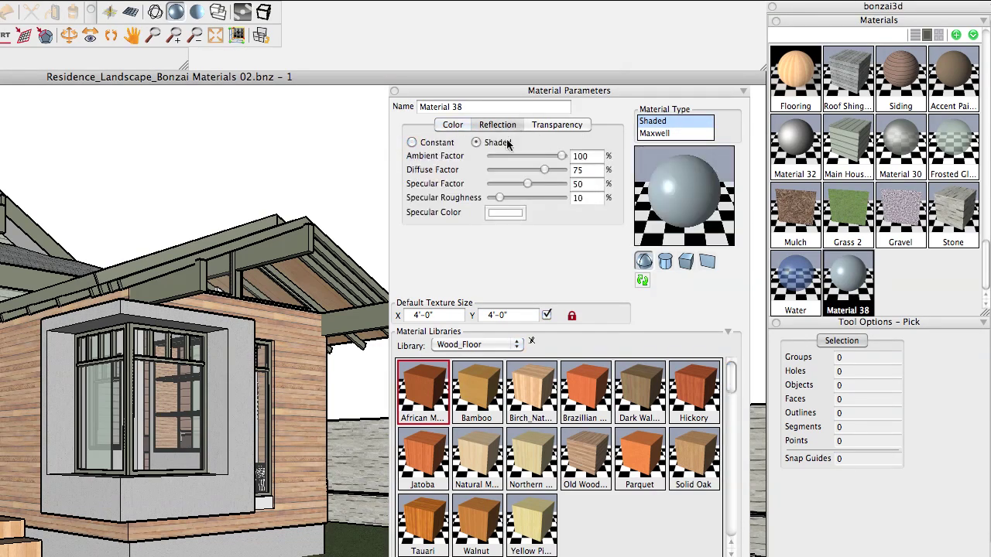
{"action": "left_click", "coordinate": [552, 126]}
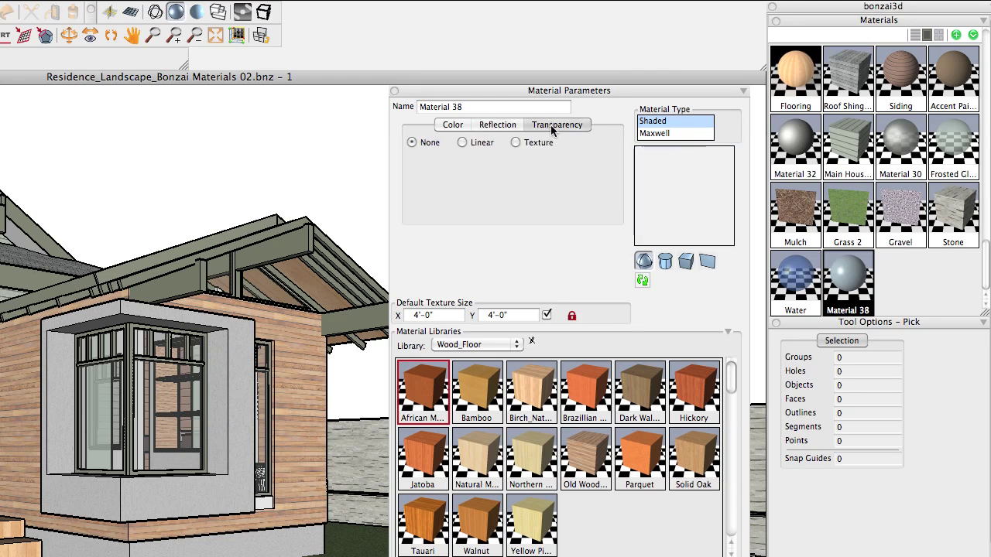
{"action": "left_click", "coordinate": [454, 126]}
Switch the new material to Maxwell type, rename it Aluminum, and set its Material Hint to Aluminum
{"action": "left_click", "coordinate": [670, 133]}
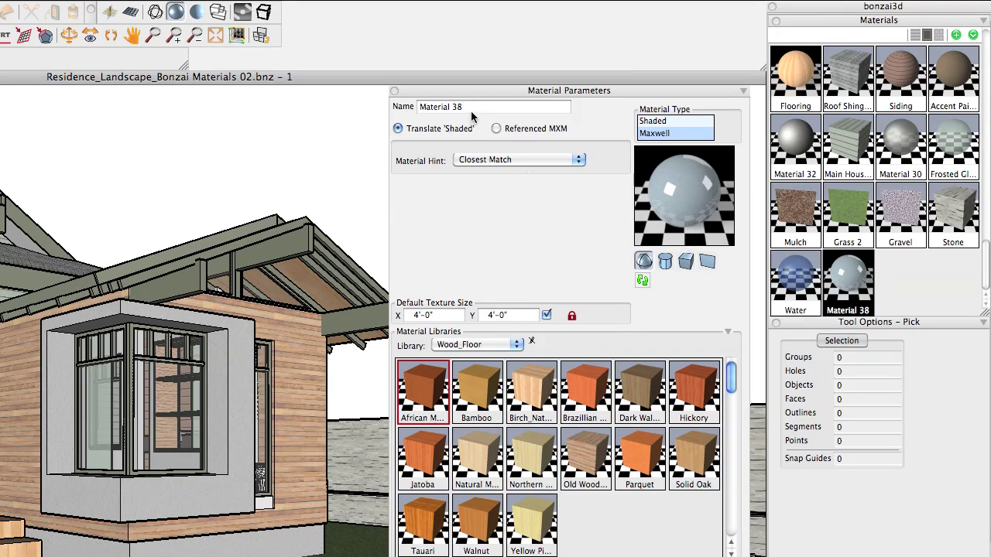
{"action": "left_click_drag", "start_coordinate": [470, 111], "coordinate": [389, 110]}
{"action": "type", "text": "Aluminum"}
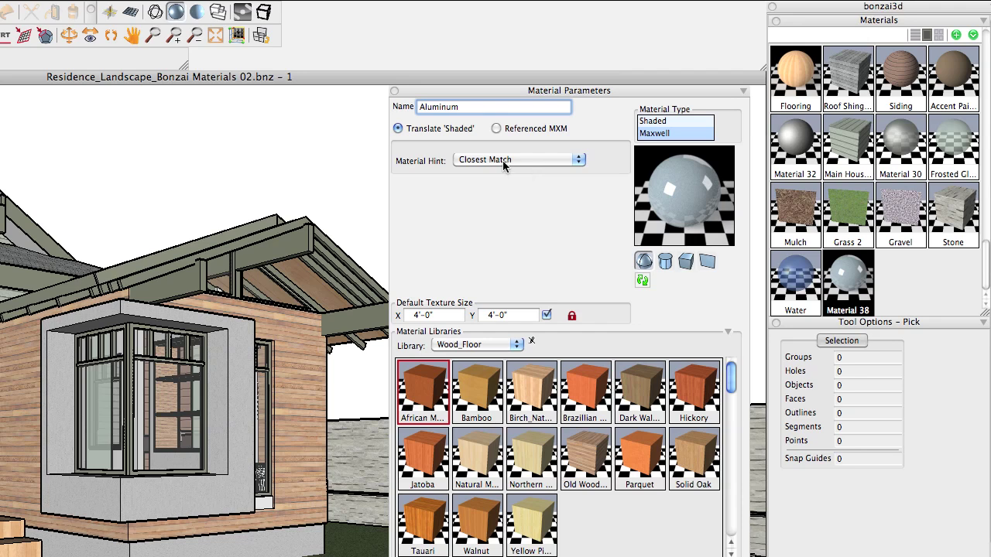
{"action": "left_click", "coordinate": [503, 160]}
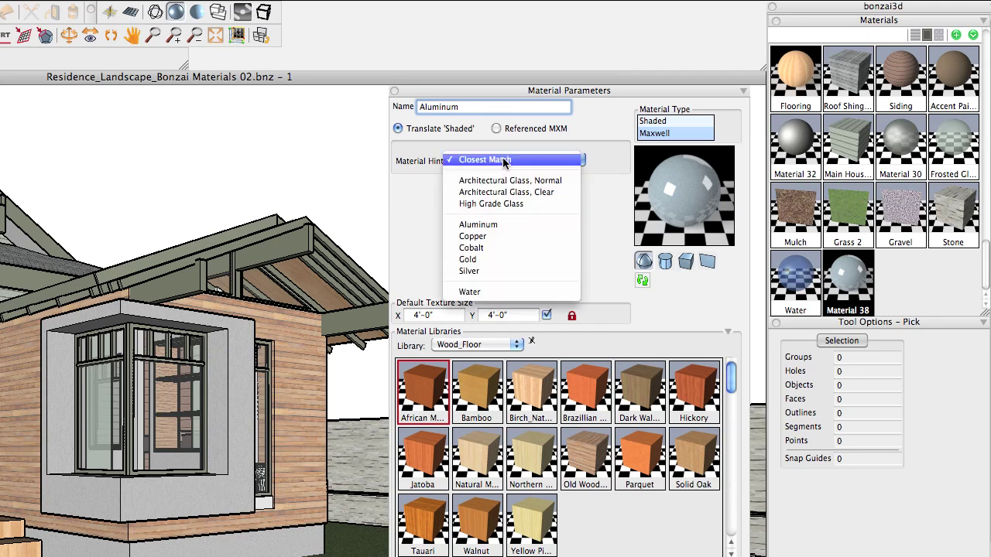
{"action": "left_click", "coordinate": [503, 224]}
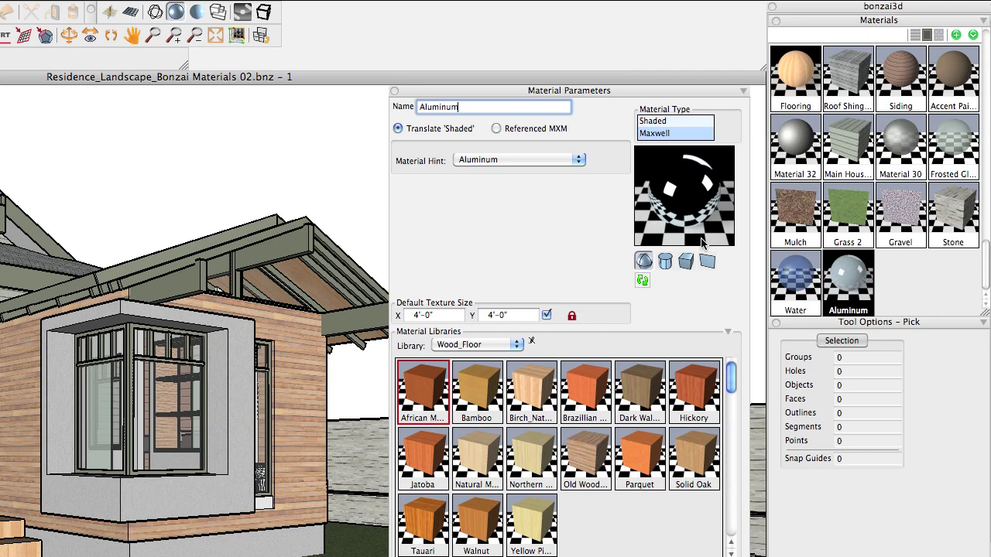
Set the Aluminum material's shaded Specular Roughness to 70% and refresh its Maxwell preview
{"action": "left_click", "coordinate": [658, 124]}
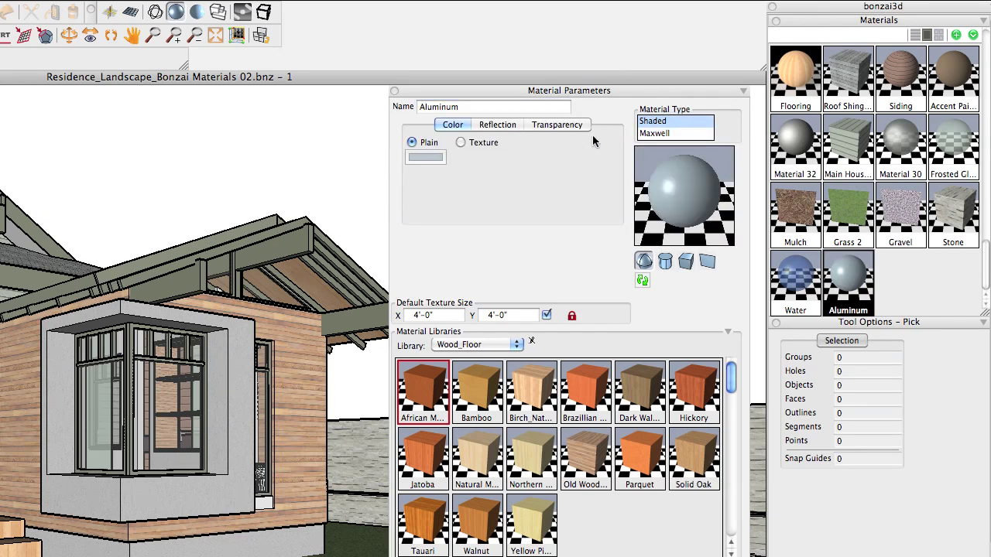
{"action": "left_click", "coordinate": [503, 126]}
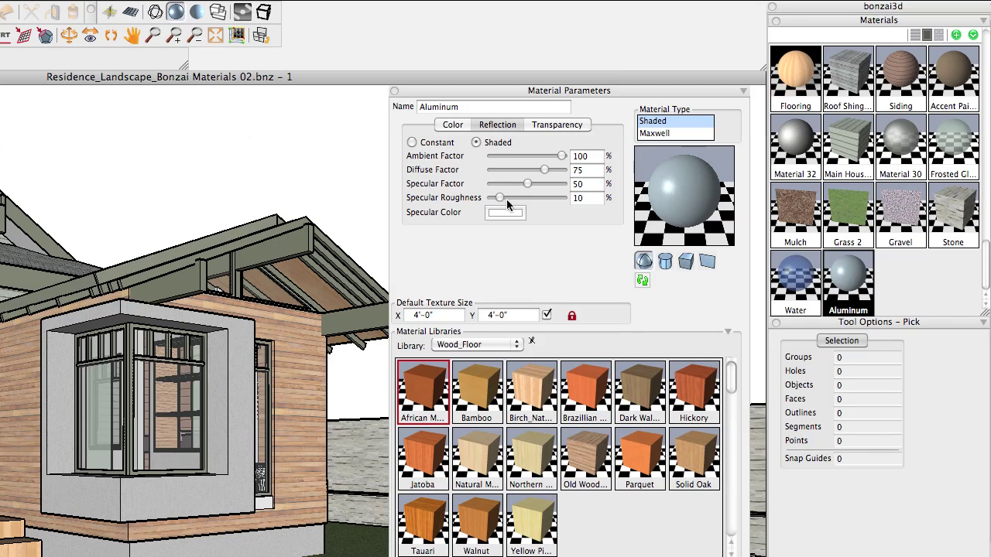
{"action": "left_click_drag", "start_coordinate": [501, 198], "coordinate": [542, 201]}
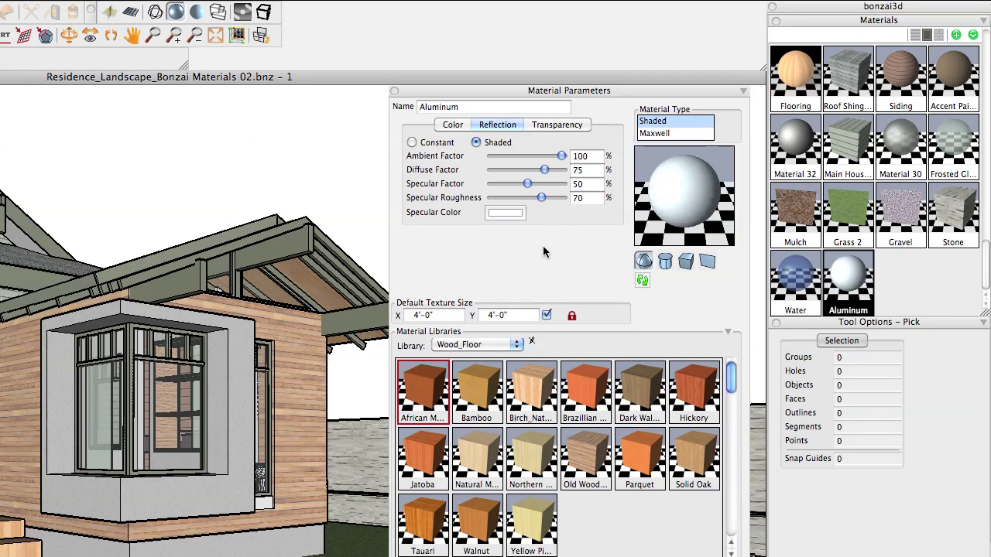
{"action": "left_click", "coordinate": [665, 133]}
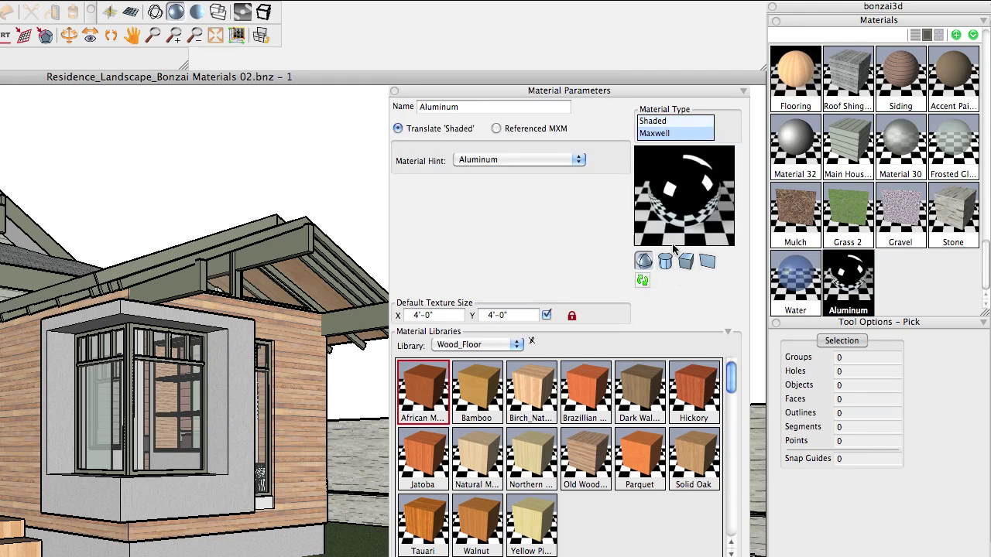
{"action": "left_click", "coordinate": [642, 281]}
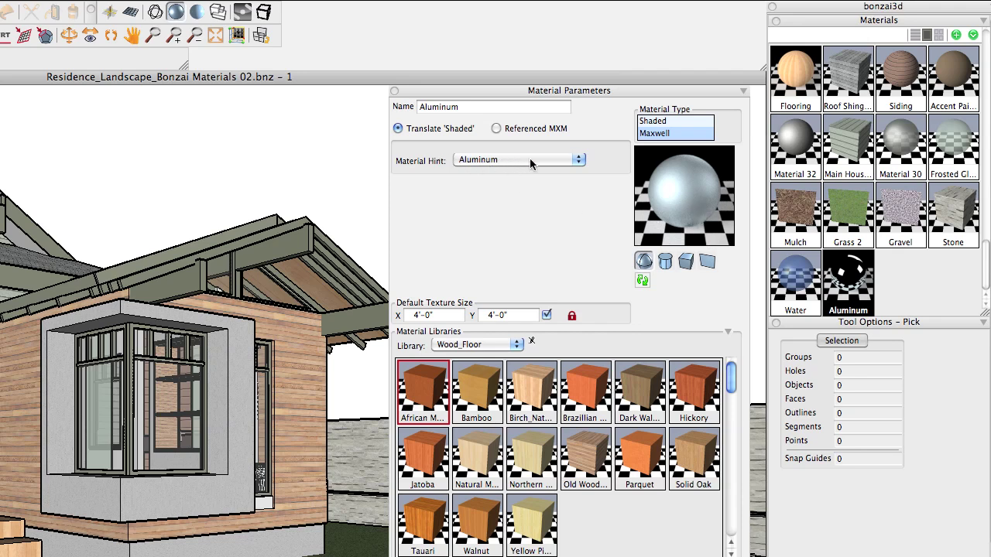
Review the available Material Hint options without changing the Aluminum hint, and close the material parameters
{"action": "left_click", "coordinate": [577, 160]}
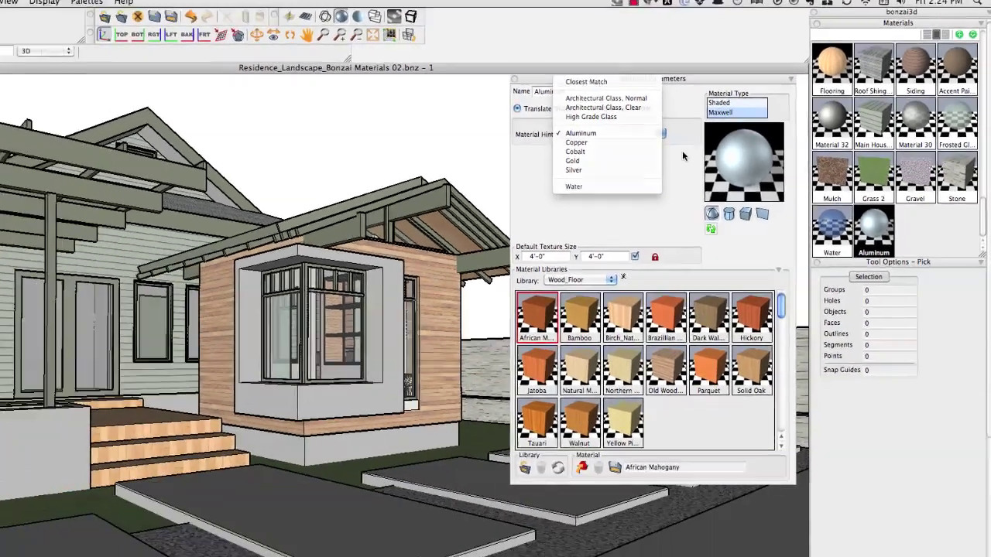
{"action": "left_click", "coordinate": [608, 184]}
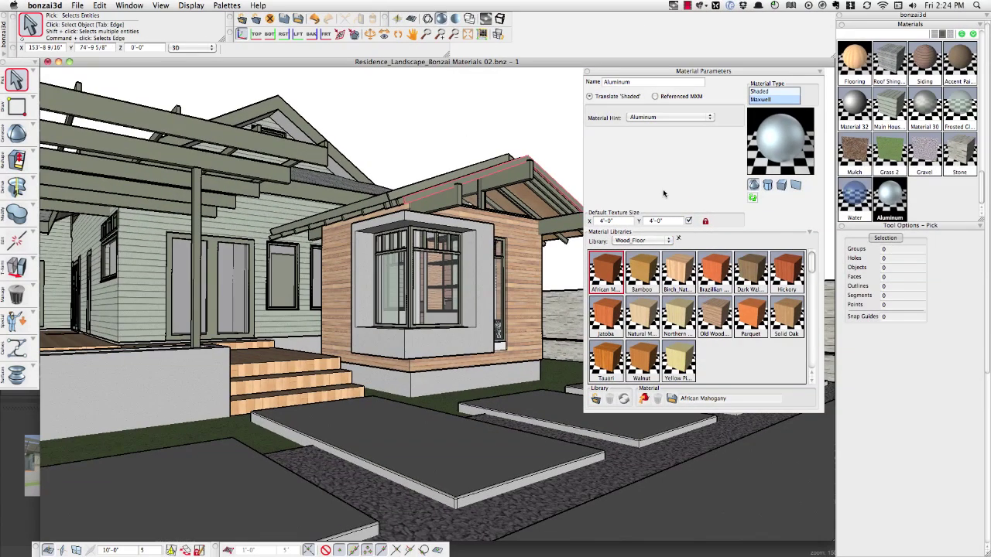
{"action": "left_click", "coordinate": [587, 72]}
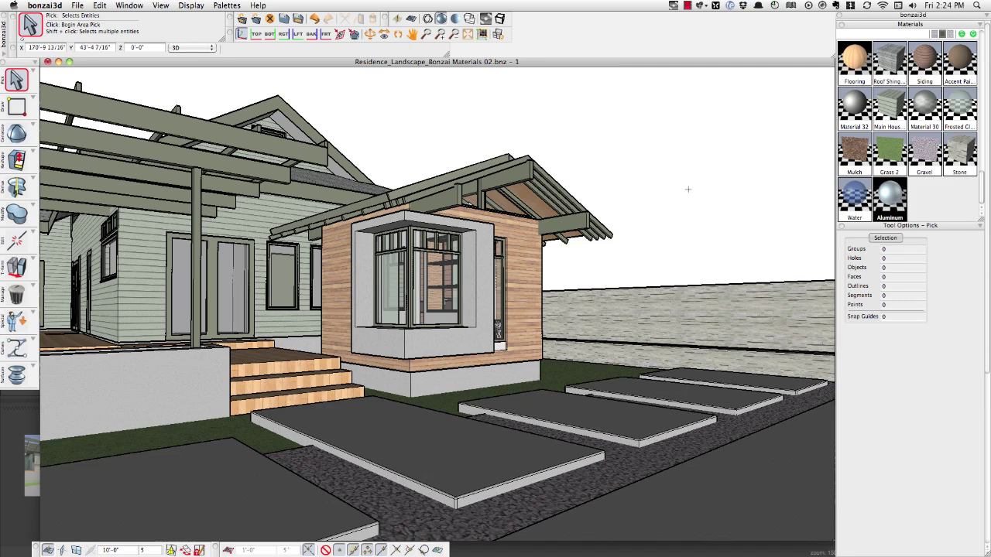
Apply the Mulch material to the gravel bed around the concrete stepping slabs
{"action": "middle_click_drag", "start_coordinate": [640, 196], "coordinate": [633, 126]}
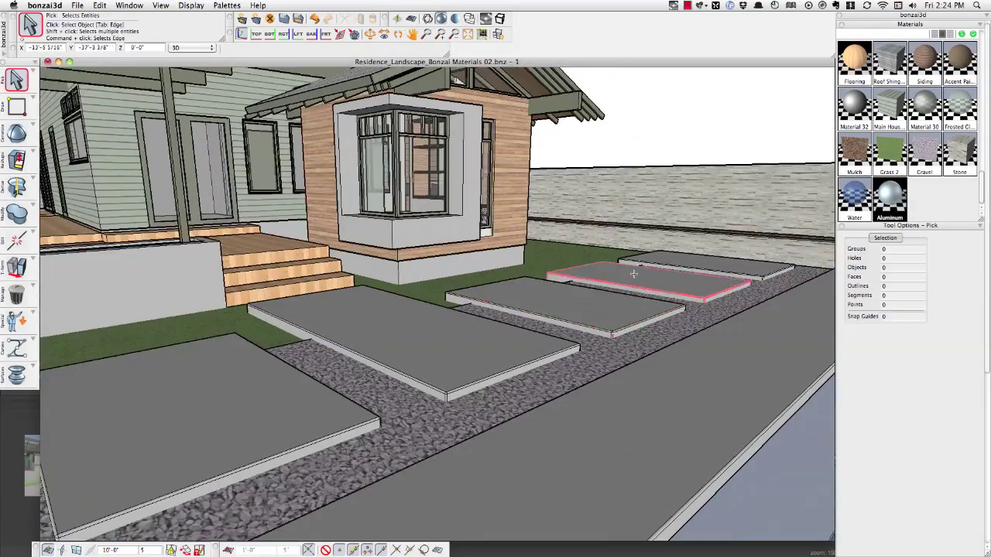
{"action": "middle_click_drag", "start_coordinate": [632, 274], "coordinate": [603, 287]}
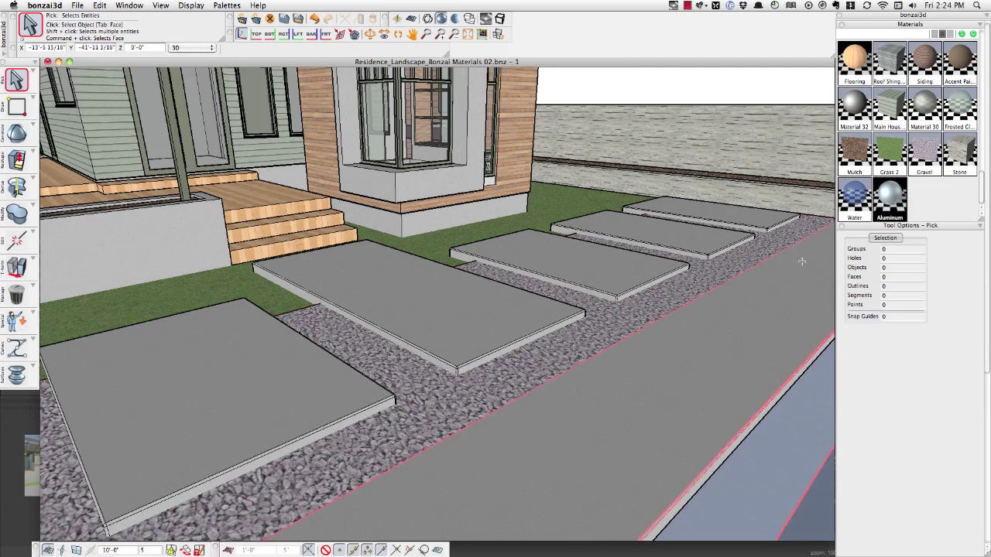
{"action": "left_click", "coordinate": [853, 157]}
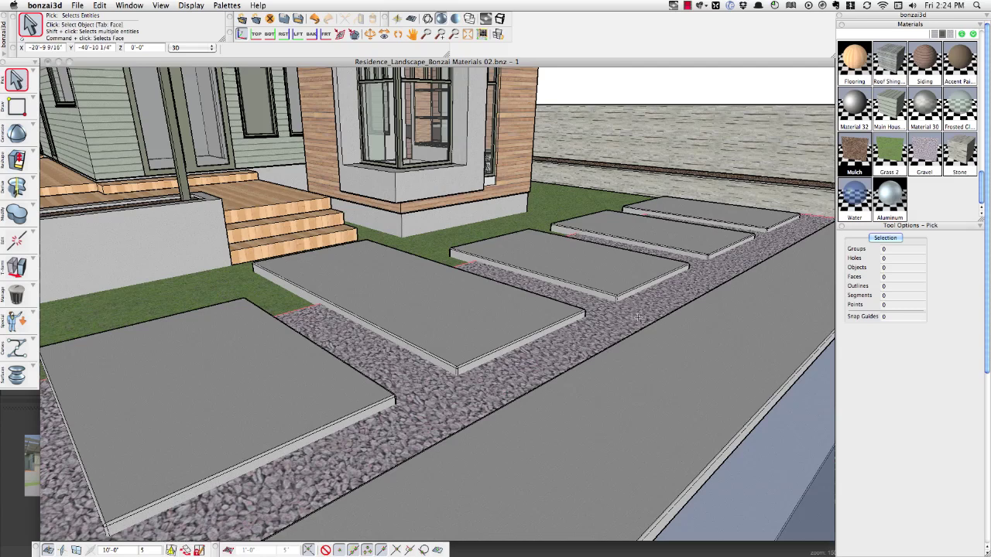
{"action": "left_click_drag", "start_coordinate": [855, 159], "coordinate": [642, 303]}
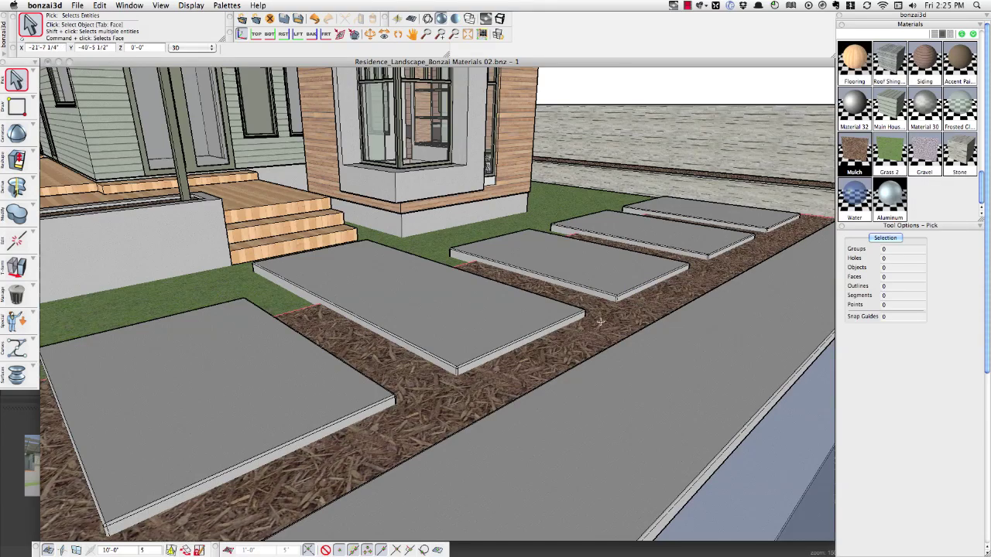
Paint the gravel bed around the stepping slabs with the Mulch material using the Paint tool
{"action": "left_click", "coordinate": [416, 400]}
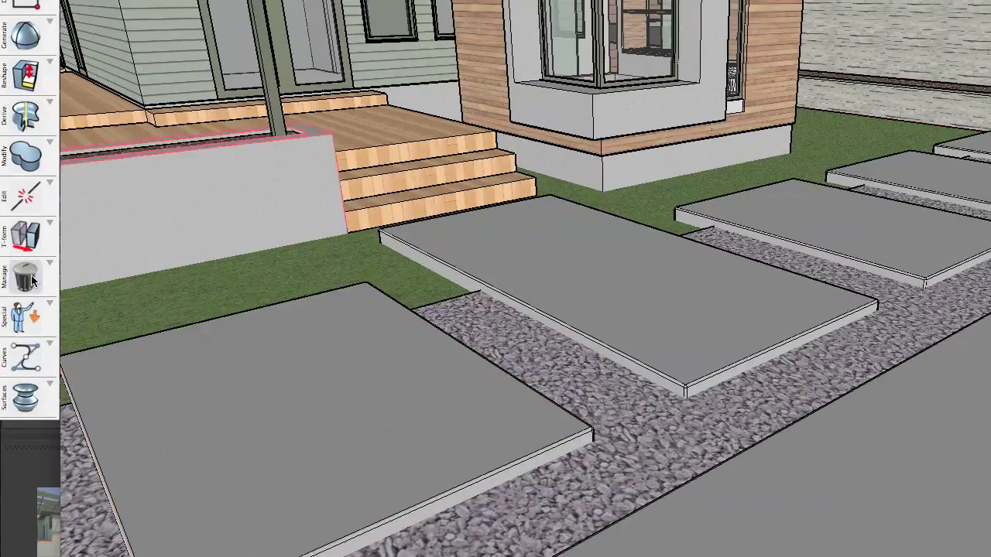
{"action": "left_click", "coordinate": [21, 298]}
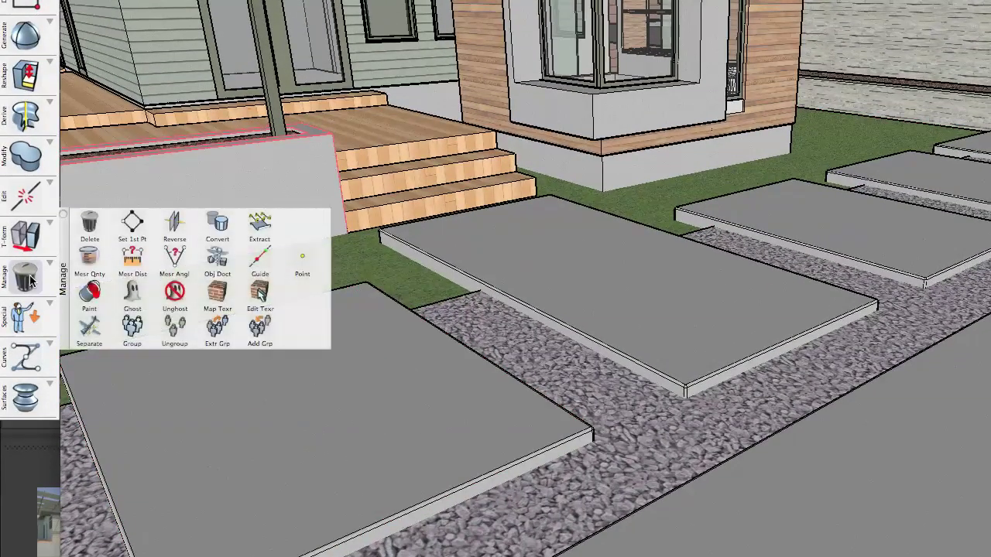
{"action": "left_click_drag", "start_coordinate": [67, 286], "coordinate": [88, 286]}
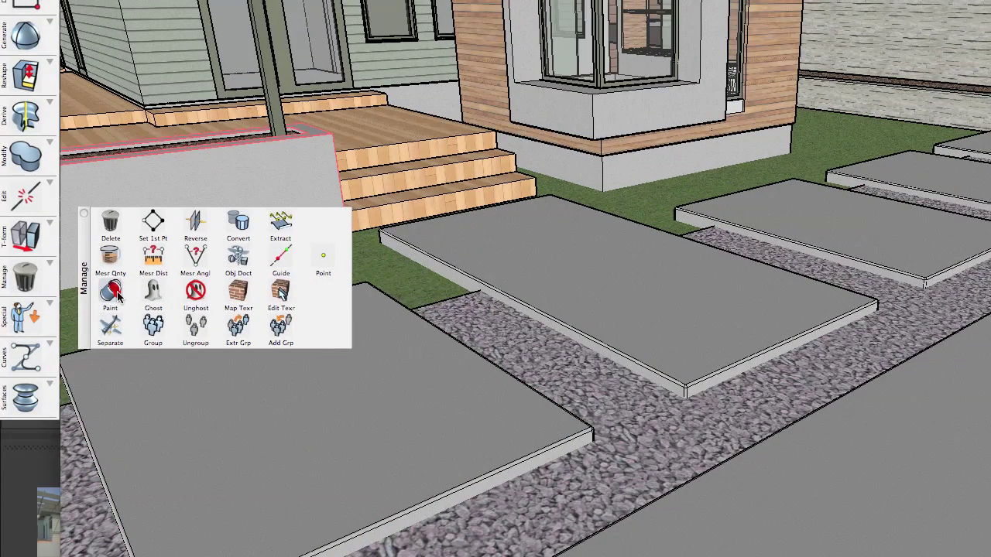
{"action": "left_click", "coordinate": [111, 292]}
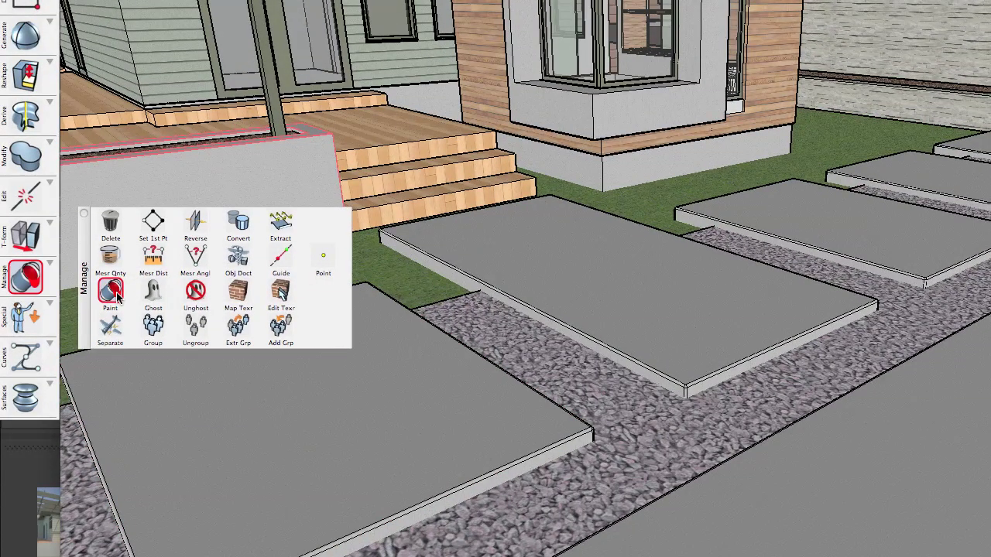
{"action": "left_click", "coordinate": [687, 440]}
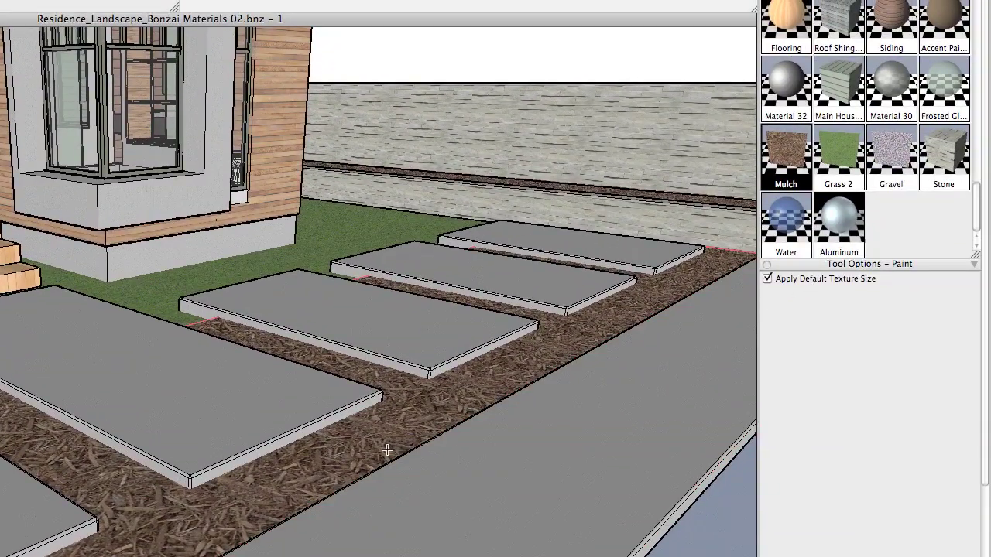
Set the Mulch material's default texture size to 2'-0" in X and Y and repaint the bed with it
{"action": "double_click", "coordinate": [789, 169]}
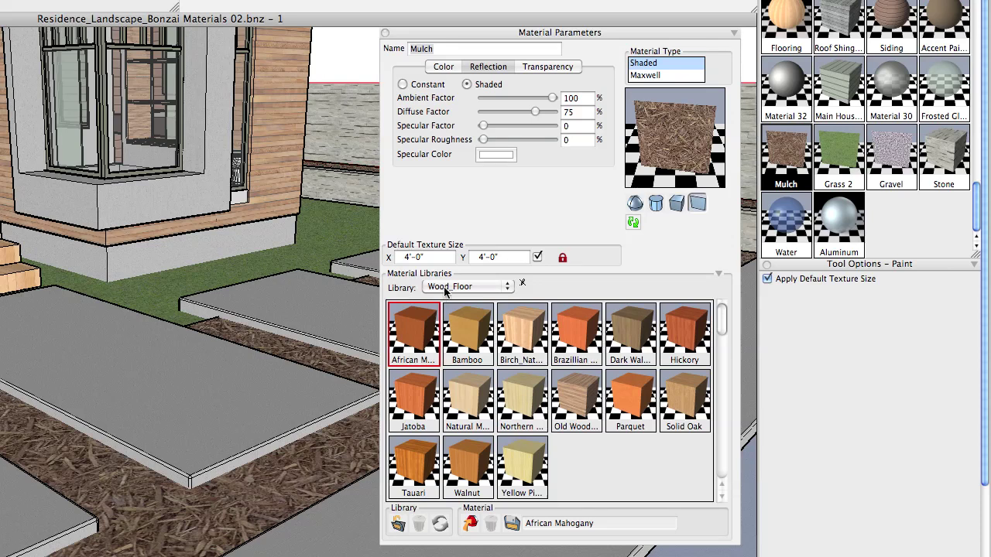
{"action": "left_click", "coordinate": [433, 258]}
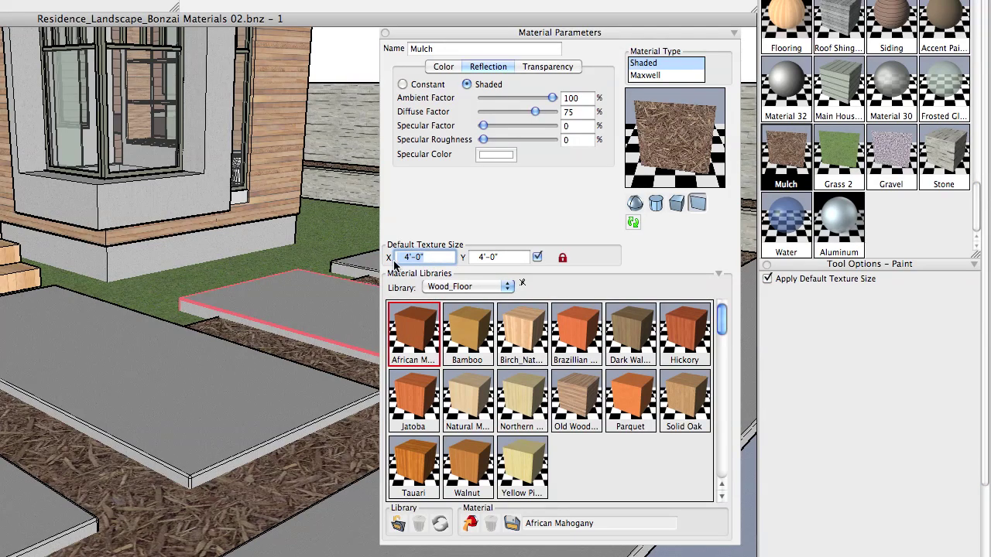
{"action": "type", "text": "2'"}
{"action": "key", "text": "Tab"}
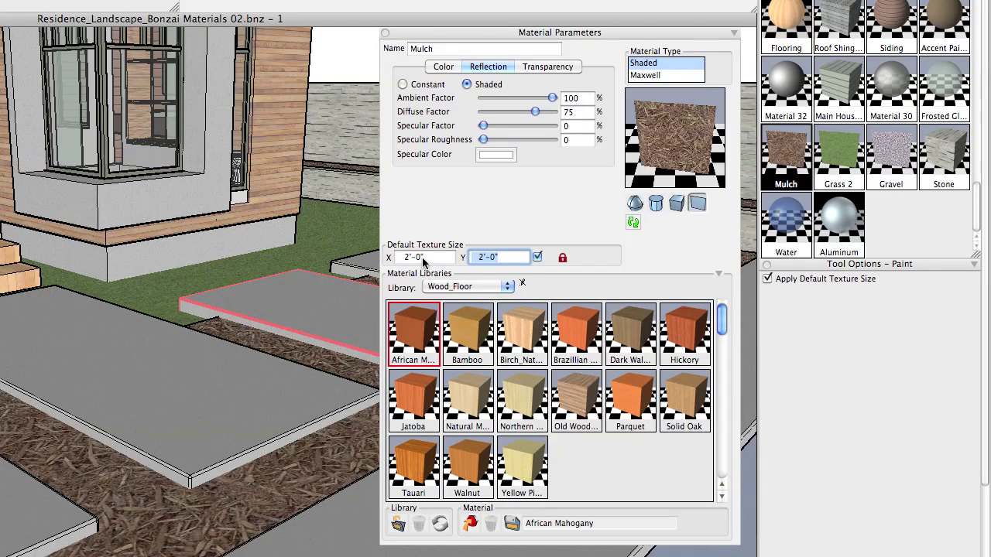
{"action": "left_click", "coordinate": [385, 33]}
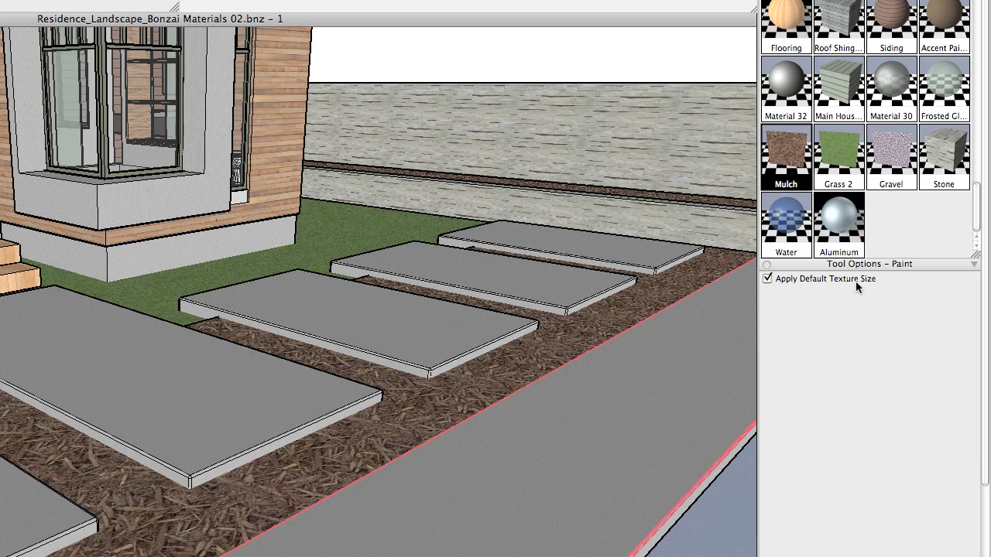
{"action": "left_click", "coordinate": [163, 538]}
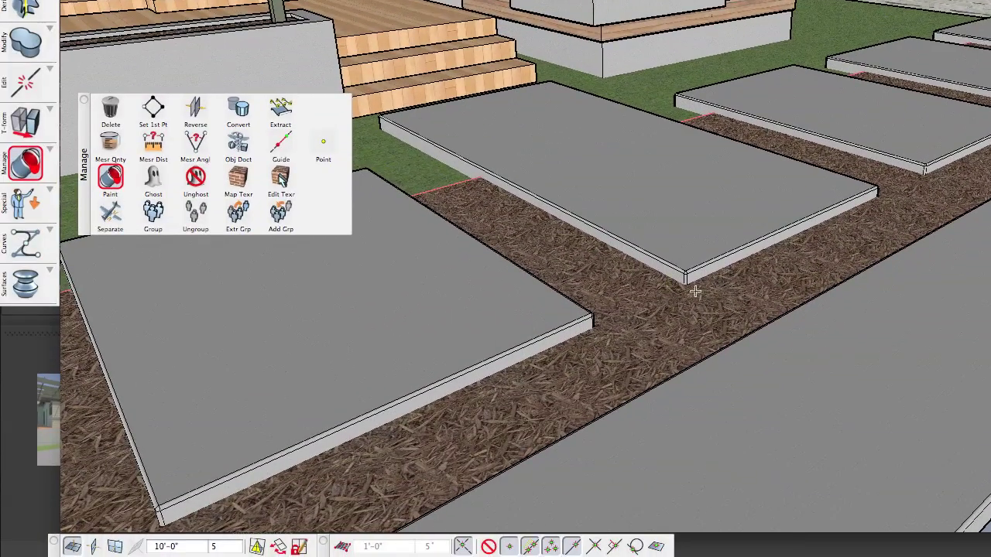
Enlarge the texture on the mulch bed's top face to about 2'-3 3/4" using the Edit Texture Map control handles
{"action": "left_click", "coordinate": [281, 178]}
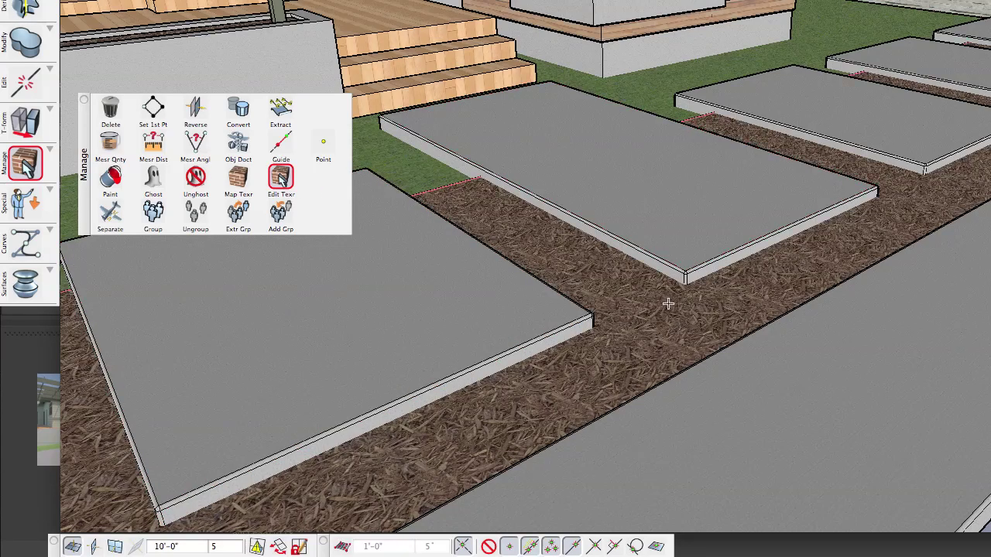
{"action": "left_click", "coordinate": [607, 281]}
{"action": "scroll", "coordinate": [926, 93], "scroll_direction": "down", "scroll_amount": 5}
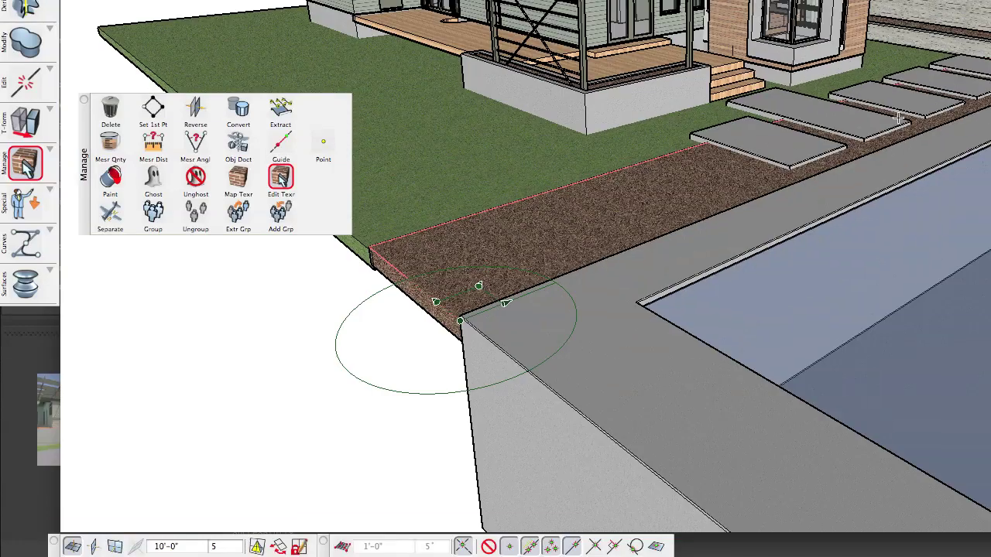
{"action": "scroll", "coordinate": [403, 324], "scroll_direction": "up", "scroll_amount": 5}
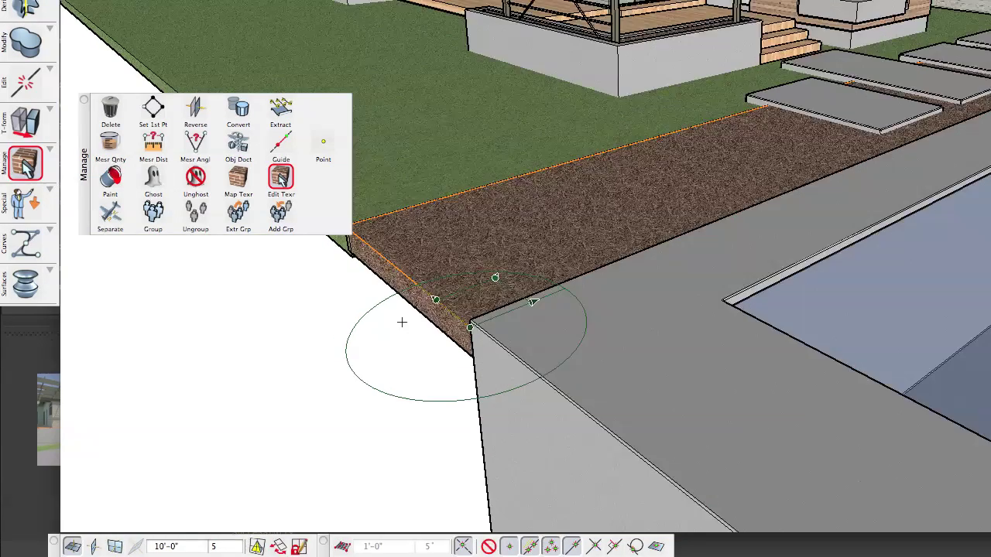
{"action": "scroll", "coordinate": [634, 298], "scroll_direction": "down", "scroll_amount": 4}
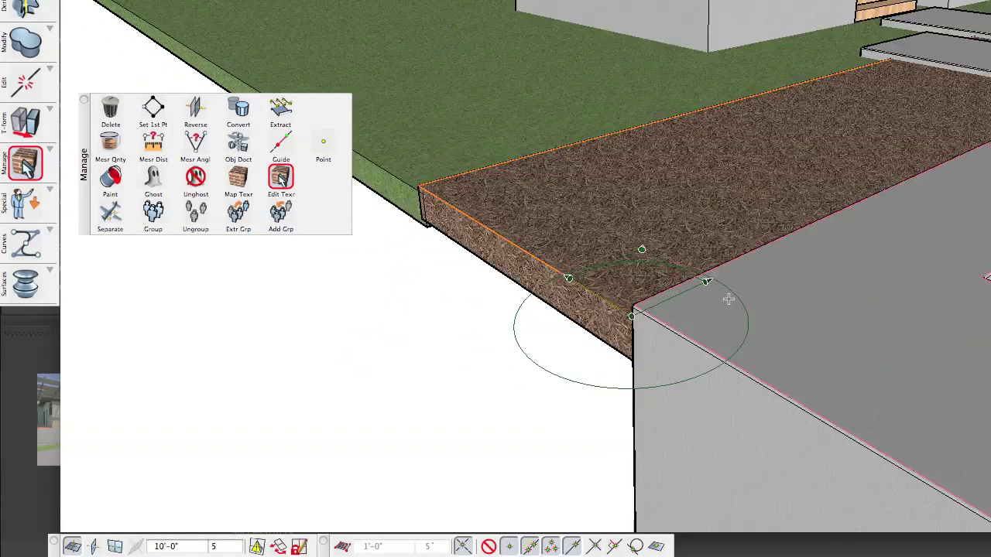
{"action": "mouse_move", "coordinate": [733, 295]}
{"action": "left_mouse_down"}
{"action": "mouse_move", "coordinate": [739, 333]}
{"action": "mouse_move", "coordinate": [748, 314]}
{"action": "mouse_move", "coordinate": [733, 291]}
{"action": "mouse_move", "coordinate": [744, 307]}
{"action": "left_mouse_up"}
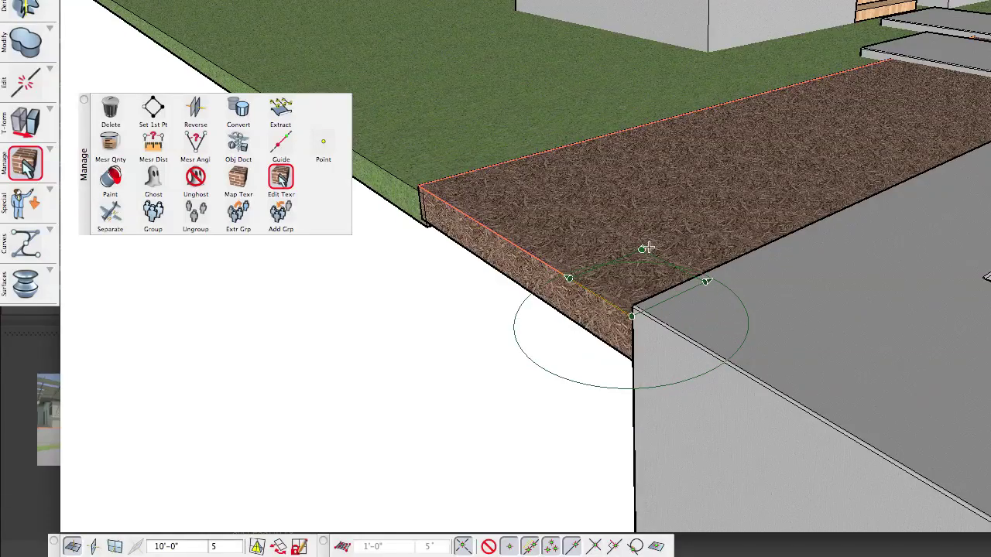
{"action": "mouse_move", "coordinate": [644, 247]}
{"action": "left_mouse_down"}
{"action": "mouse_move", "coordinate": [667, 199]}
{"action": "mouse_move", "coordinate": [655, 269]}
{"action": "mouse_move", "coordinate": [652, 251]}
{"action": "left_mouse_up"}
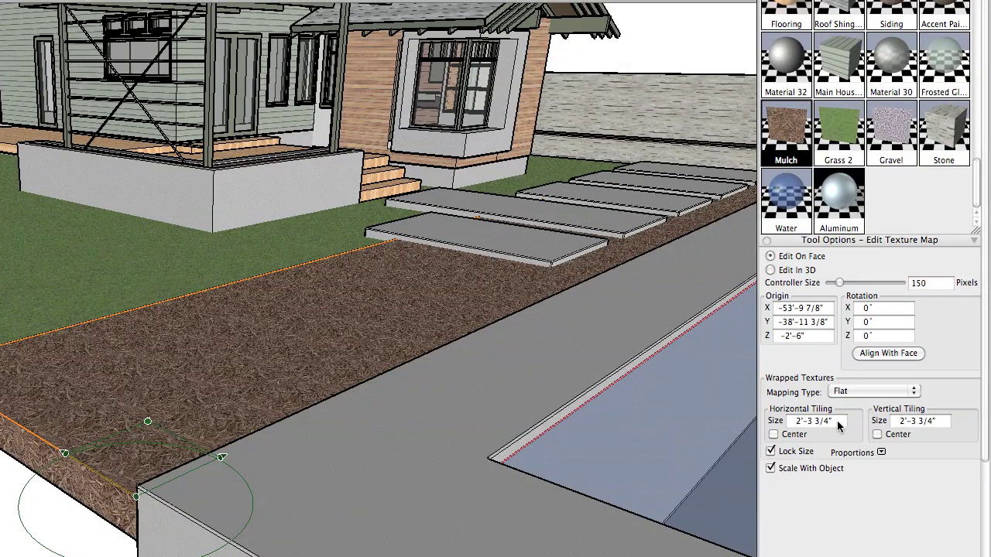
Set the mulch bed face's texture tiling size to 3'-0" and check the Mulch material's default texture size
{"action": "left_click", "coordinate": [811, 422]}
{"action": "type", "text": "3"}
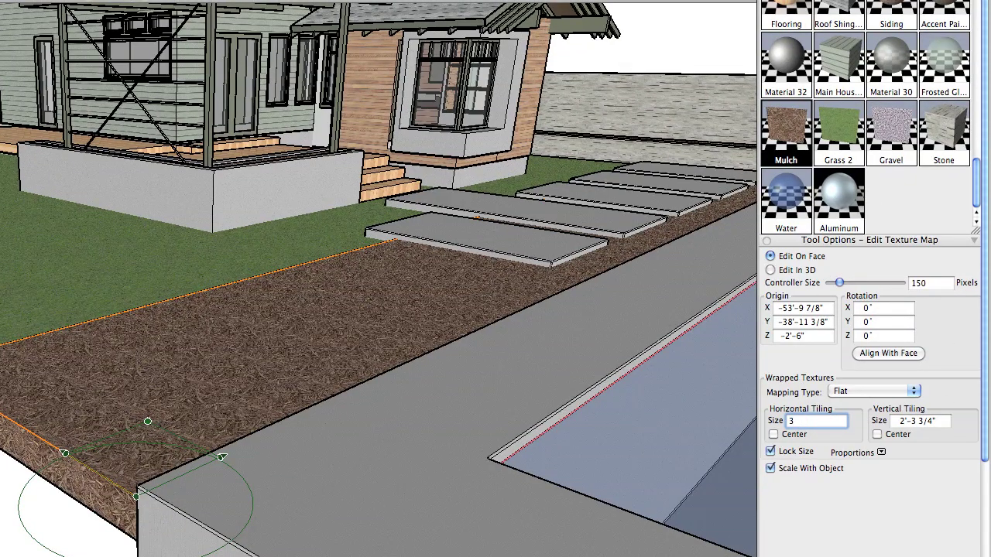
{"action": "key", "text": "Tab"}
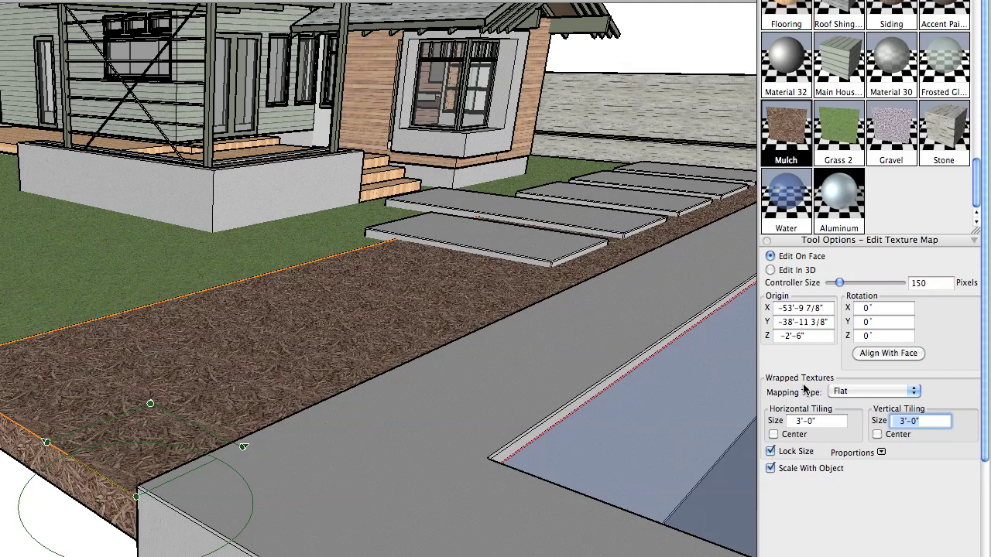
{"action": "double_click", "coordinate": [788, 143]}
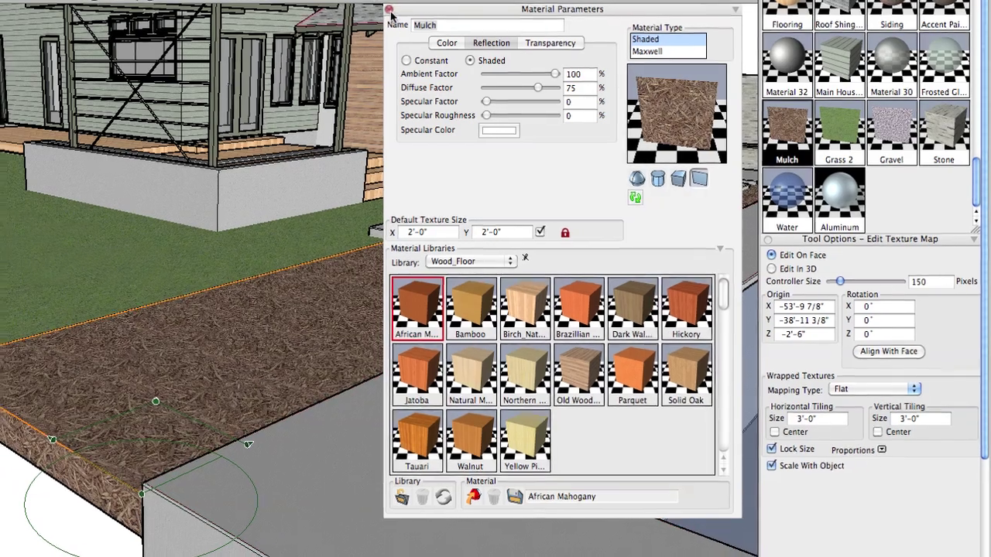
{"action": "left_click", "coordinate": [390, 11]}
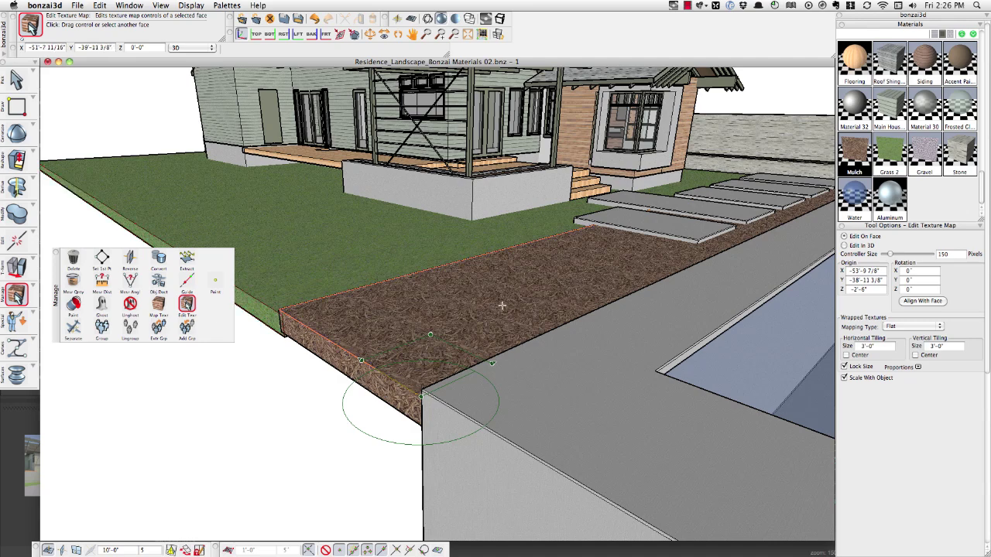
Rescale the mulch bed's texture slightly with its control handle and set the tiling size to 4'-0"
{"action": "mouse_move", "coordinate": [430, 334]}
{"action": "left_mouse_down"}
{"action": "mouse_move", "coordinate": [441, 309]}
{"action": "mouse_move", "coordinate": [430, 333]}
{"action": "left_mouse_up"}
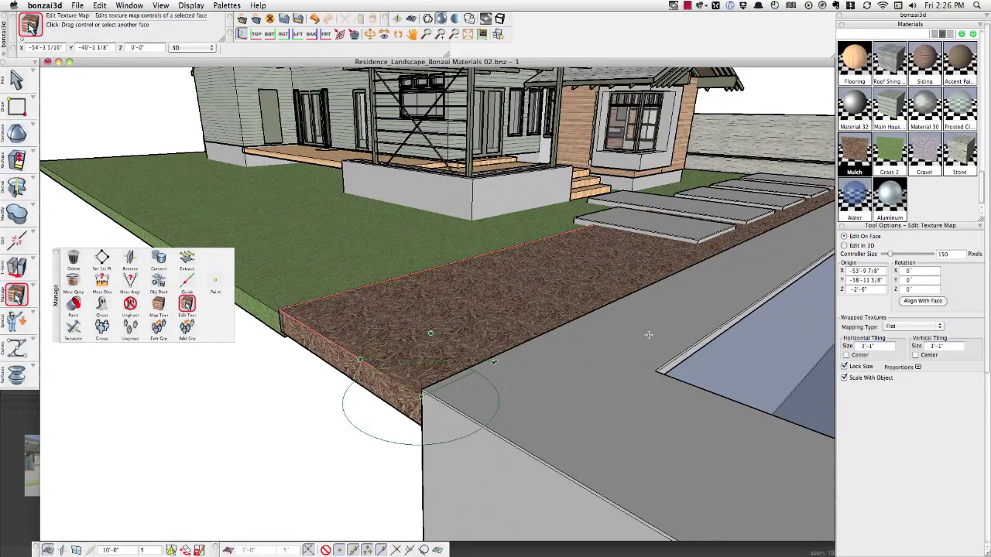
{"action": "left_click", "coordinate": [889, 346]}
{"action": "type", "text": "4'"}
{"action": "key", "text": "Tab"}
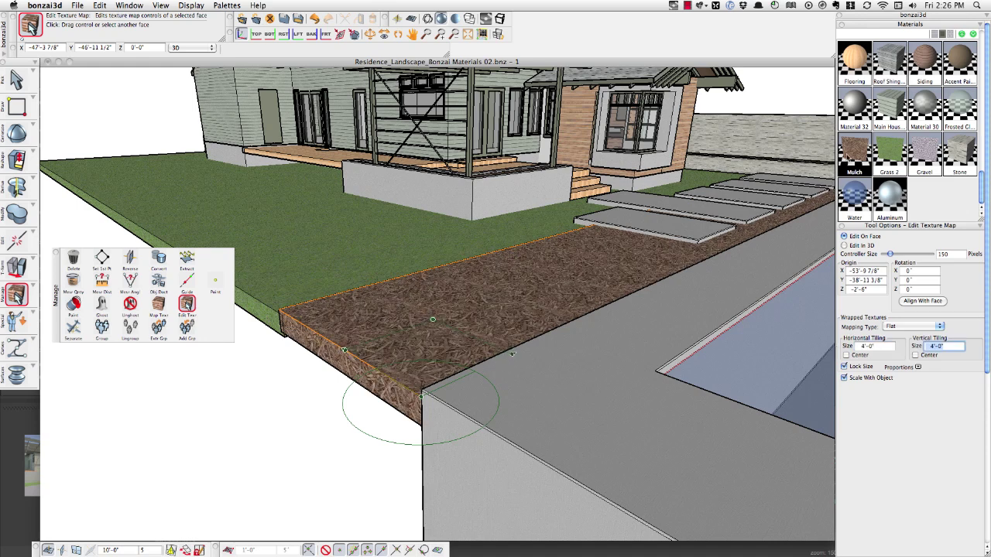
Check the Mulch material's default texture size and repaint the bed with Mulch to restore that default tiling
{"action": "double_click", "coordinate": [854, 155]}
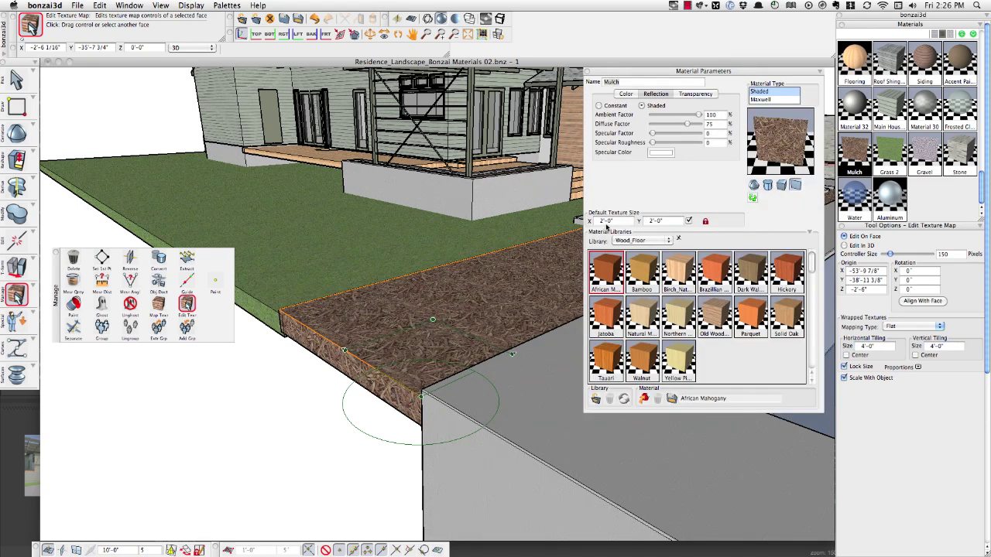
{"action": "left_click", "coordinate": [586, 71]}
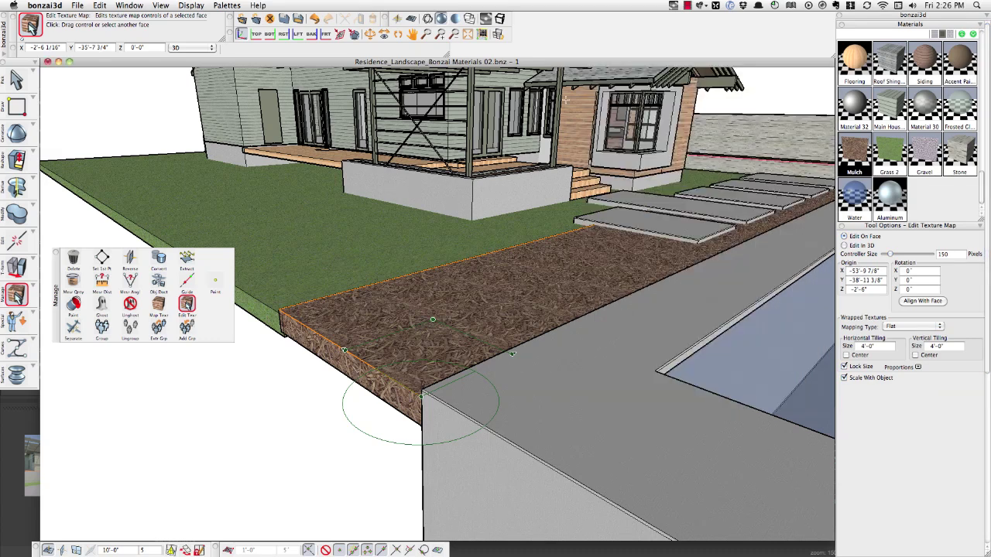
{"action": "left_click", "coordinate": [72, 305]}
{"action": "left_click", "coordinate": [476, 309]}
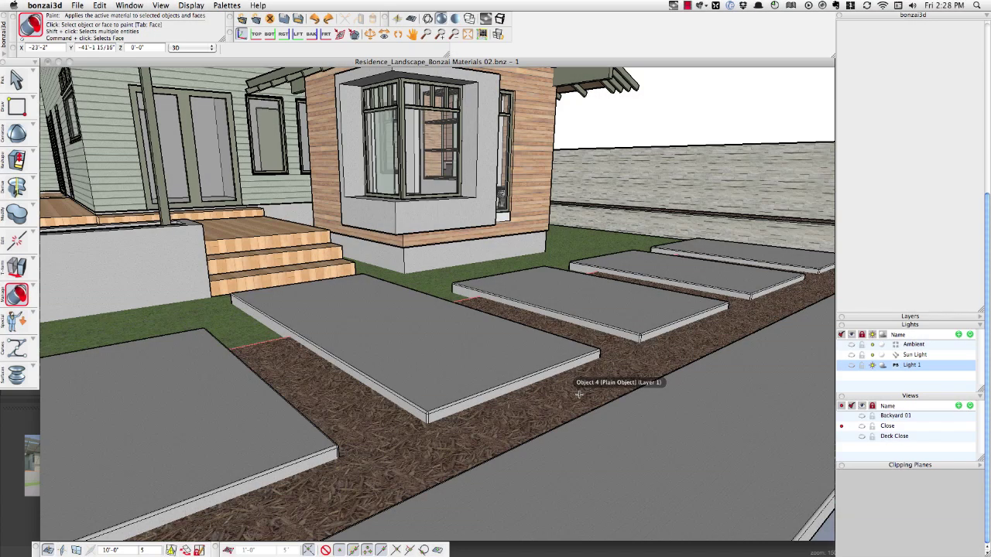
Paint the mulch bed around the stepping slabs with the Gravel material
{"action": "left_click_drag", "start_coordinate": [988, 231], "coordinate": [989, 61]}
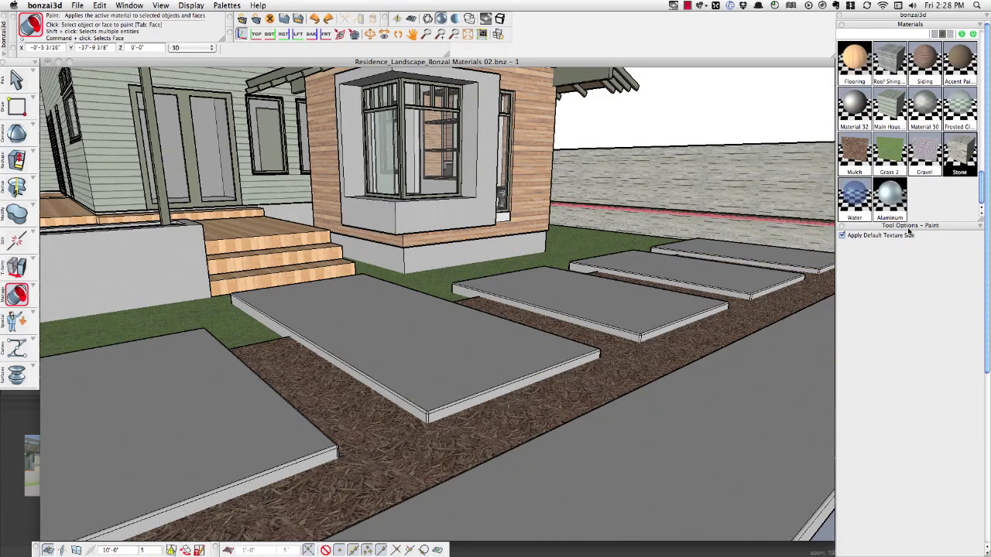
{"action": "left_click", "coordinate": [925, 152]}
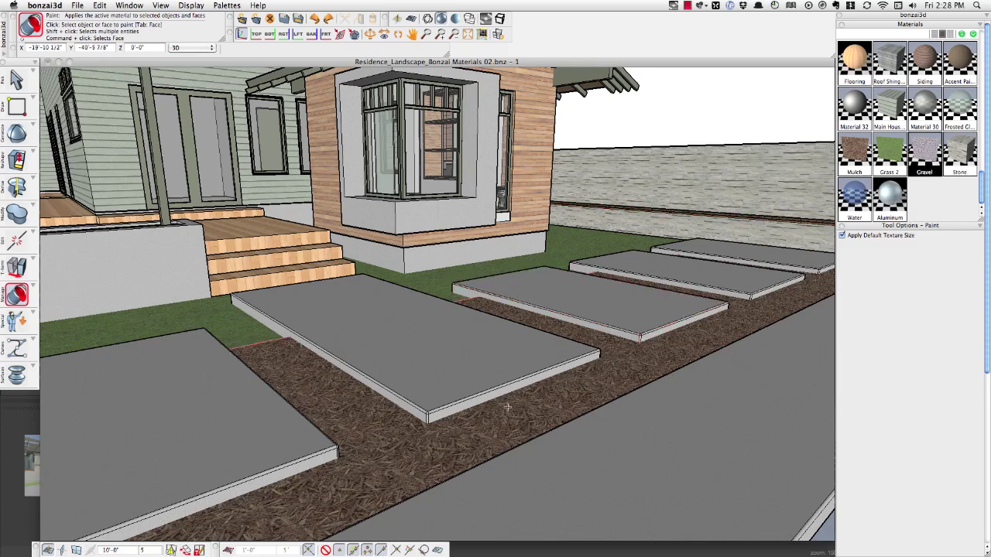
{"action": "left_click", "coordinate": [408, 457]}
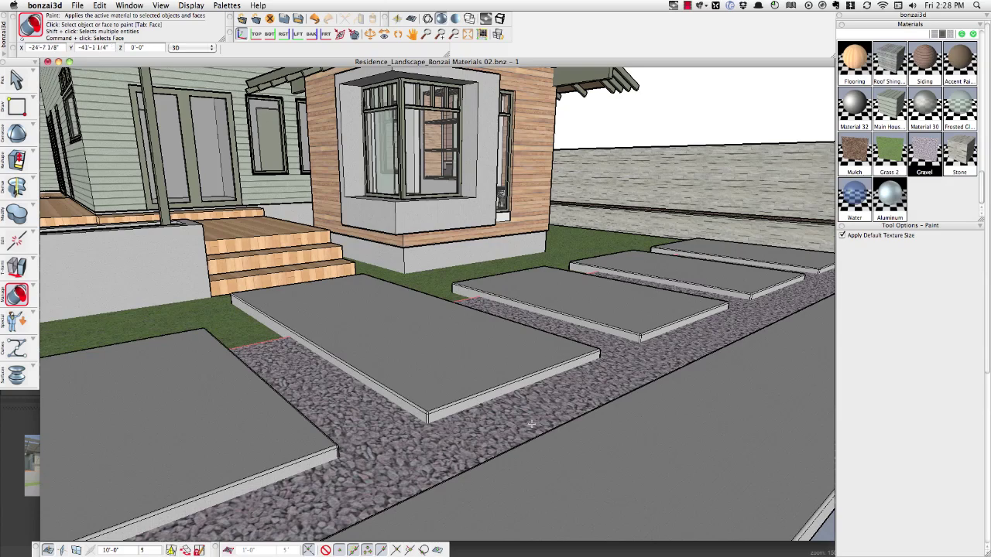
Open the Gravel material's parameters and review its shaded color texture and reflection settings
{"action": "double_click", "coordinate": [924, 169]}
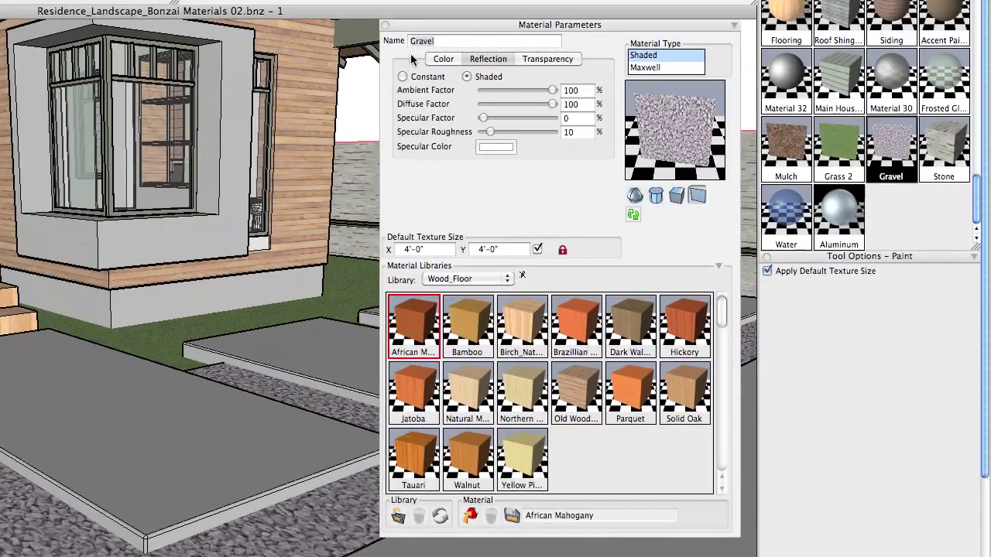
{"action": "left_click", "coordinate": [445, 60]}
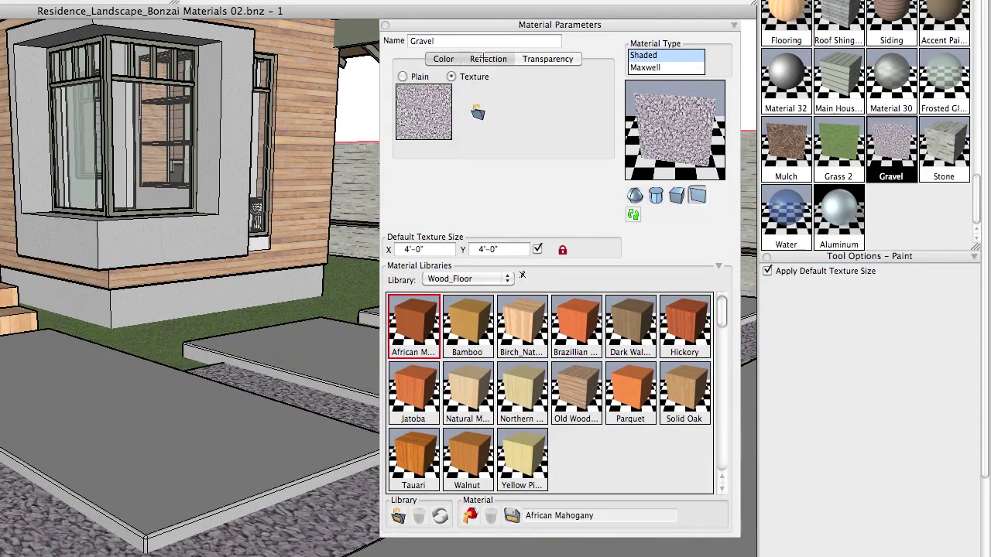
{"action": "left_click", "coordinate": [476, 61]}
{"action": "left_click", "coordinate": [434, 57]}
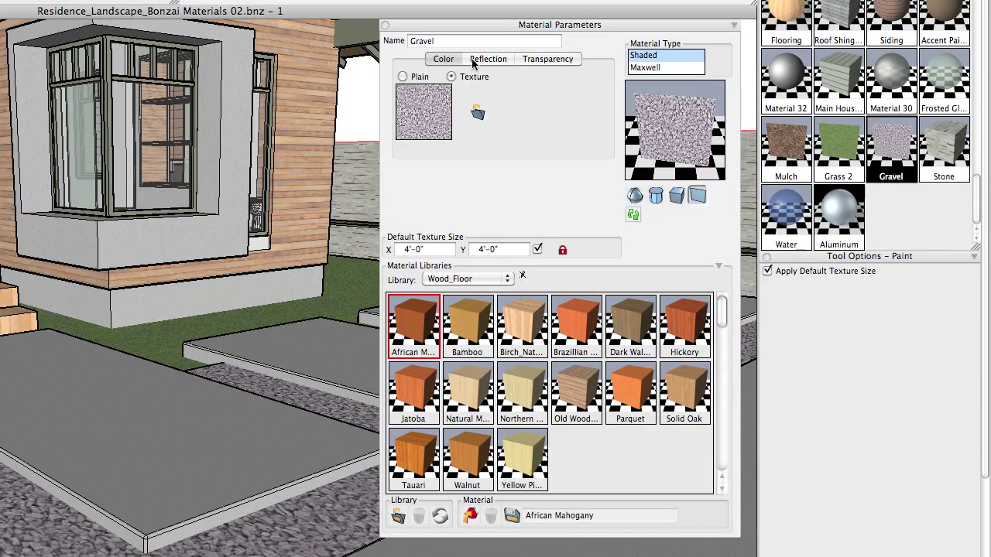
Review the Gravel material's reflection and transparency settings and move its parameters window clear of the stepping slabs
{"action": "left_click", "coordinate": [486, 59]}
{"action": "left_click", "coordinate": [534, 61]}
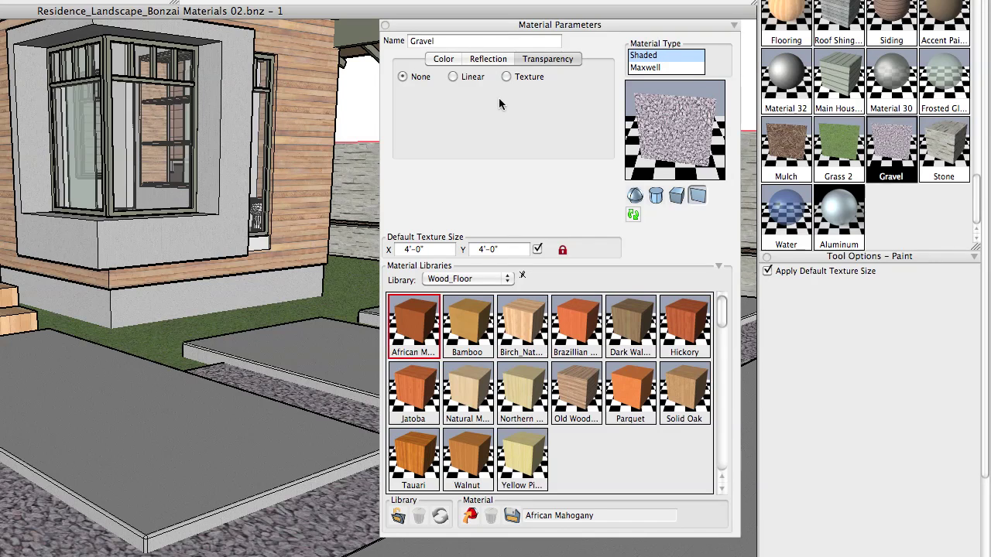
{"action": "left_click_drag", "start_coordinate": [413, 24], "coordinate": [429, 0]}
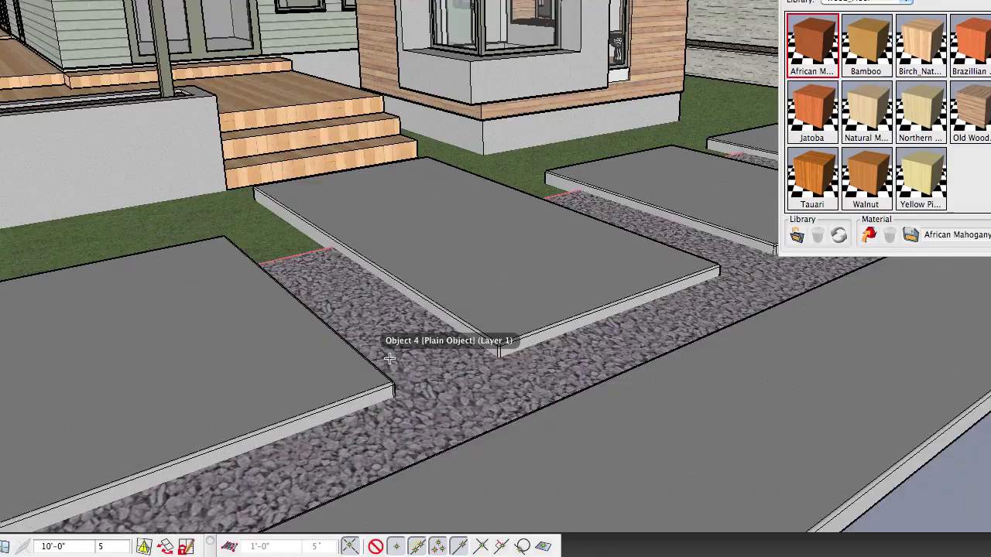
Save a close-up of the gravel bed and stepping slabs as a new view
{"action": "scroll", "coordinate": [386, 354], "scroll_direction": "up", "scroll_amount": 2}
{"action": "middle_click_drag", "start_coordinate": [389, 359], "coordinate": [397, 324]}
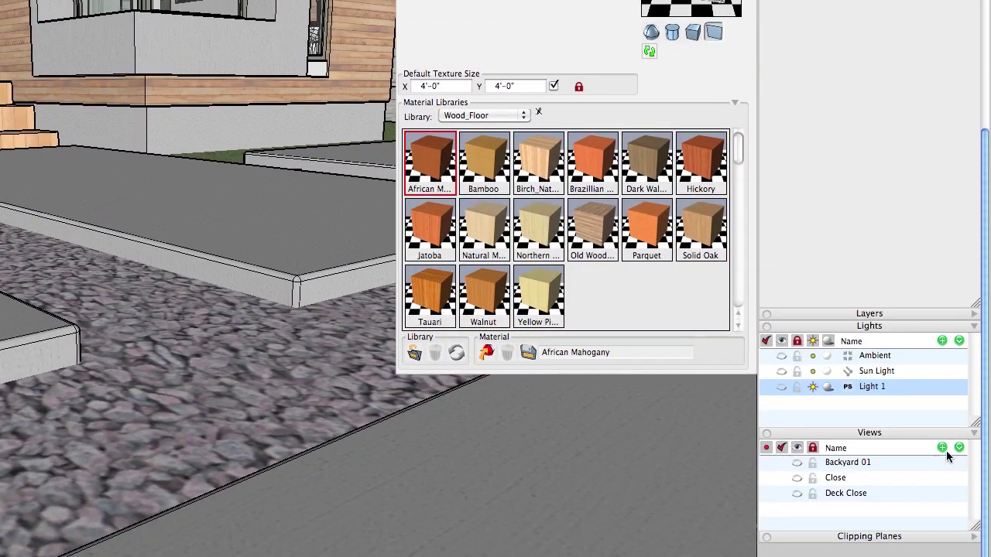
{"action": "left_click", "coordinate": [943, 448]}
{"action": "key", "text": "Return"}
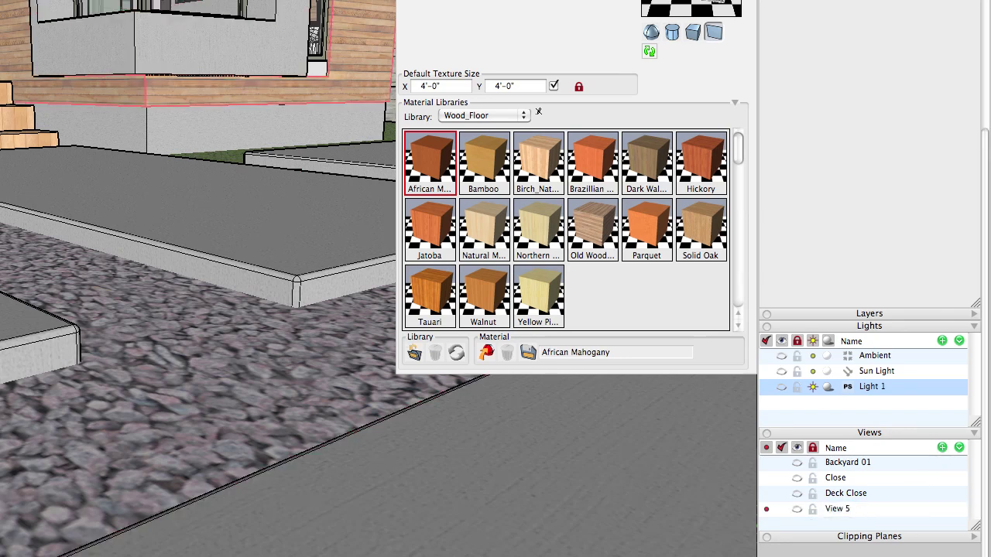
Render the close-up gravel view in Maxwell Render and stop the render early
{"action": "left_click", "coordinate": [404, 1]}
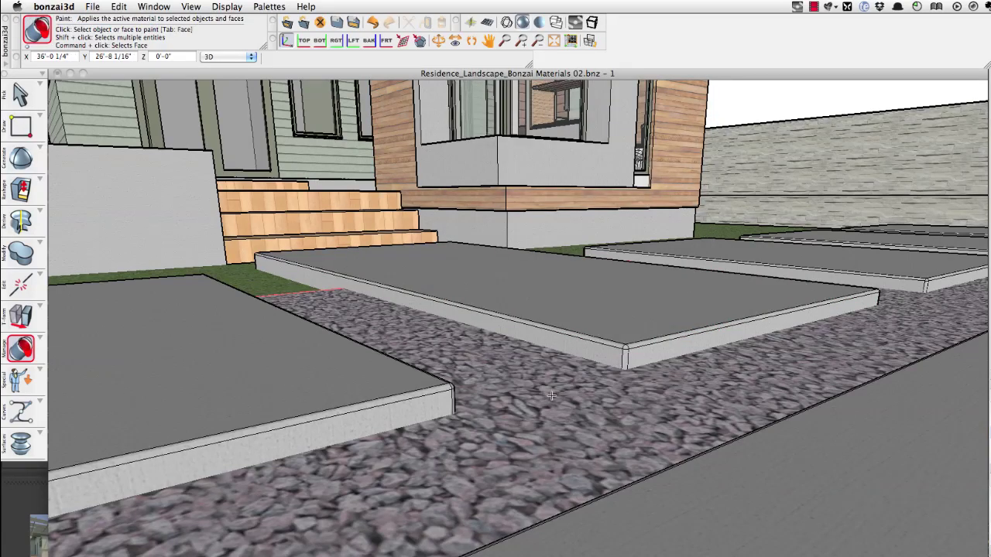
{"action": "key", "text": "Tab"}
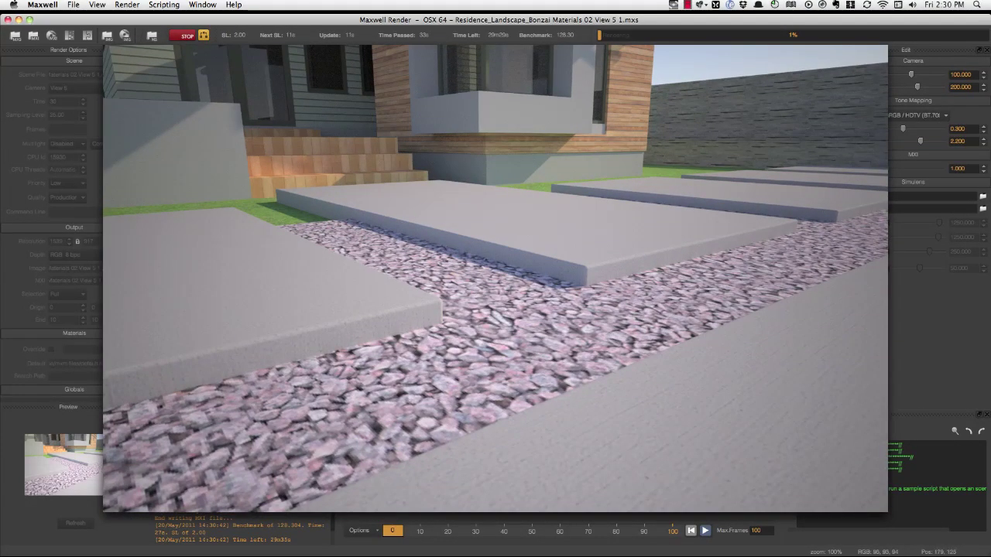
{"action": "left_click", "coordinate": [185, 37]}
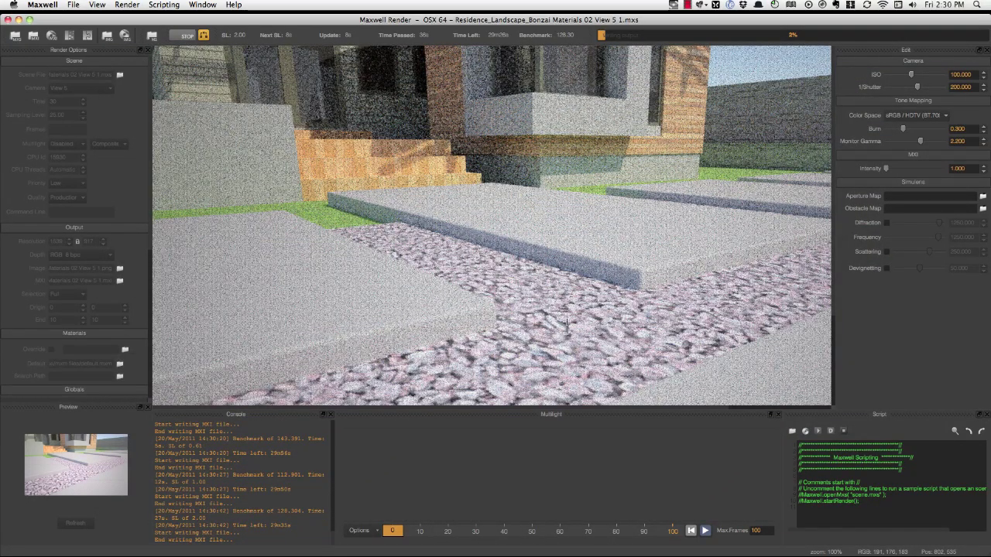
Switch to the browser, view the Maxwell Resources registration form and log in to the site with the remembered account
{"action": "key", "text": "super+Tab"}
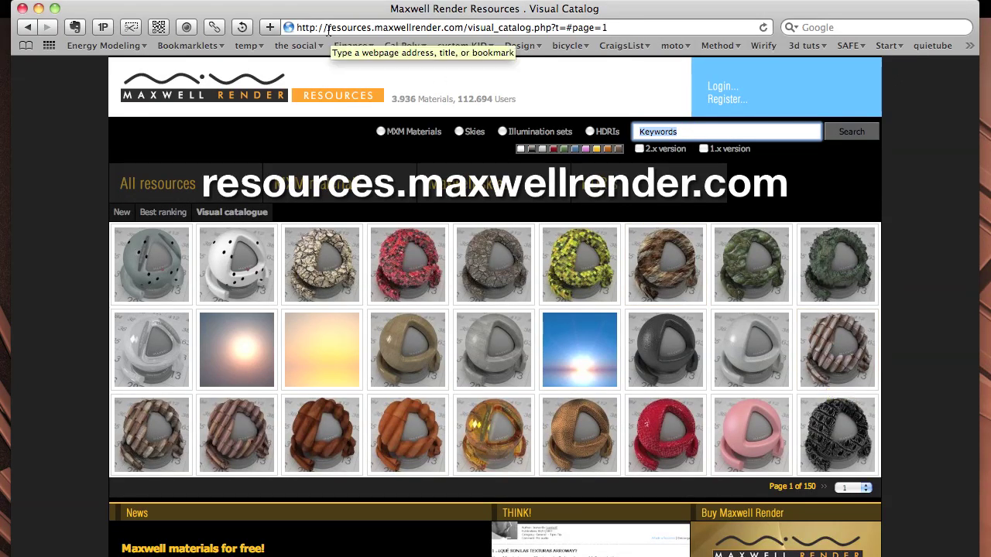
{"action": "left_click", "coordinate": [464, 29]}
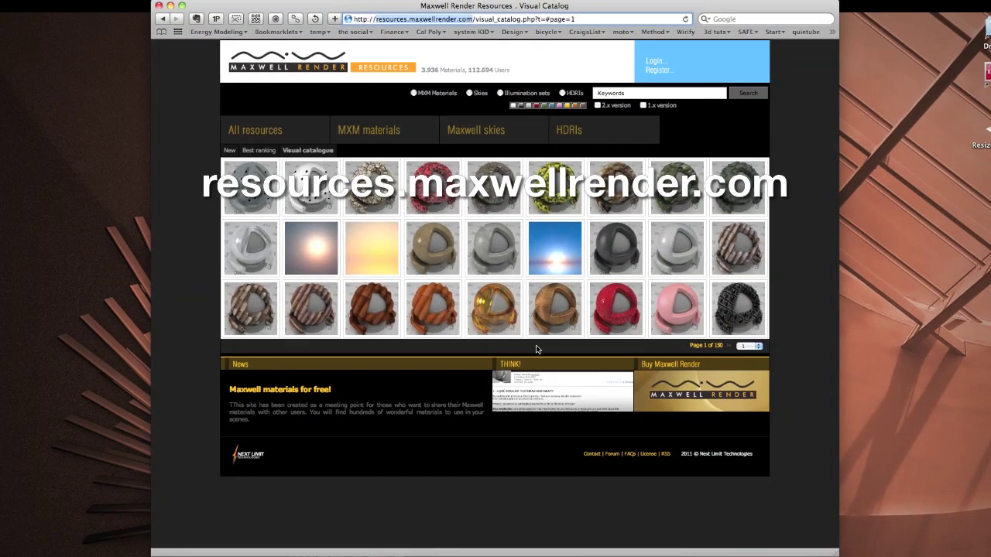
{"action": "left_click", "coordinate": [654, 71]}
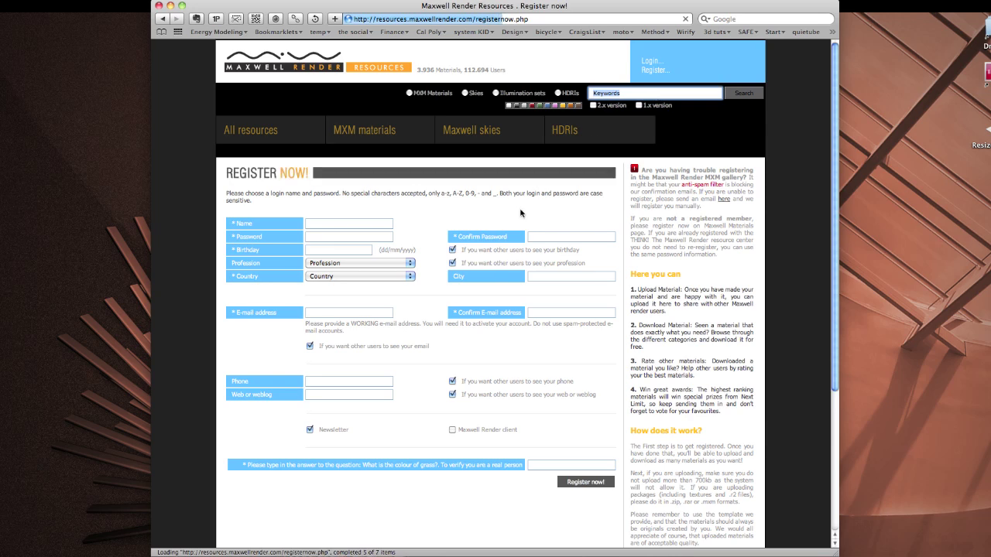
{"action": "left_click", "coordinate": [652, 60]}
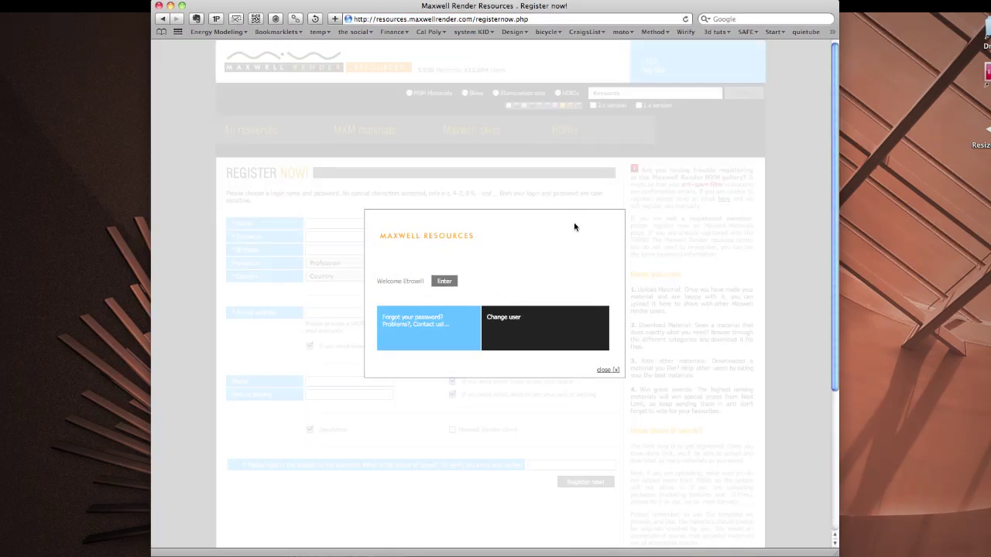
{"action": "left_click", "coordinate": [446, 280]}
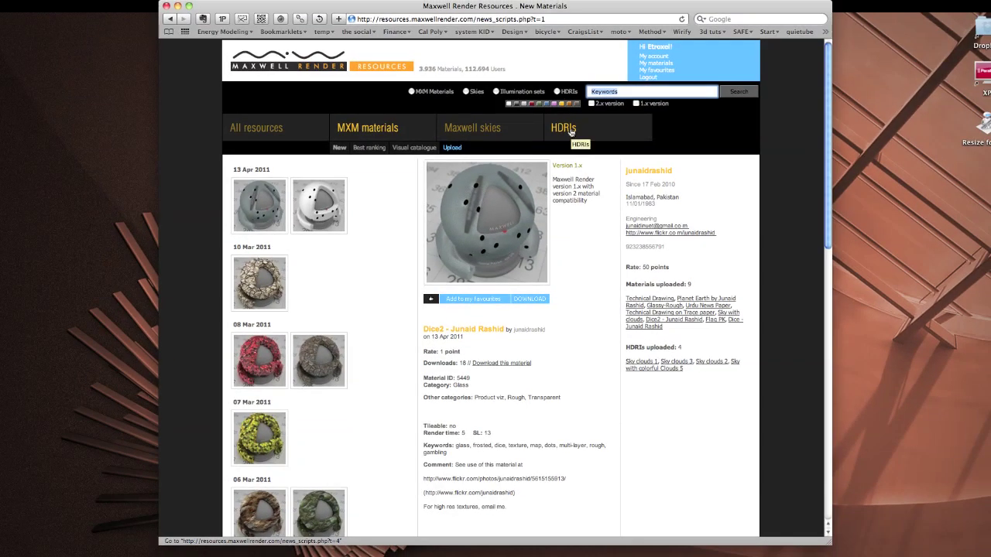
Choose MXM materials as the resource type and search the Maxwell Resources library for "rock"
{"action": "left_click", "coordinate": [411, 92]}
{"action": "left_click", "coordinate": [615, 92]}
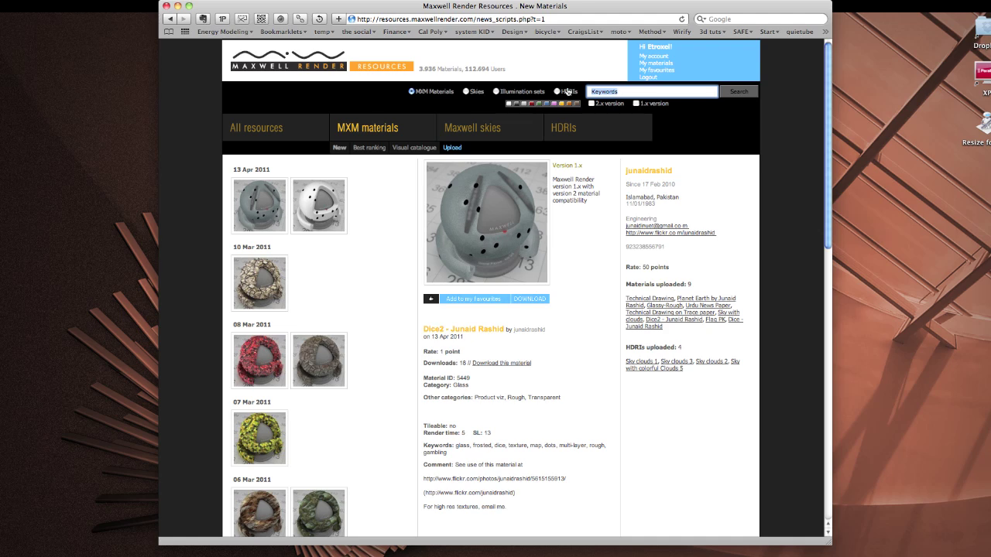
{"action": "type", "text": "s"}
{"action": "key", "text": "Return"}
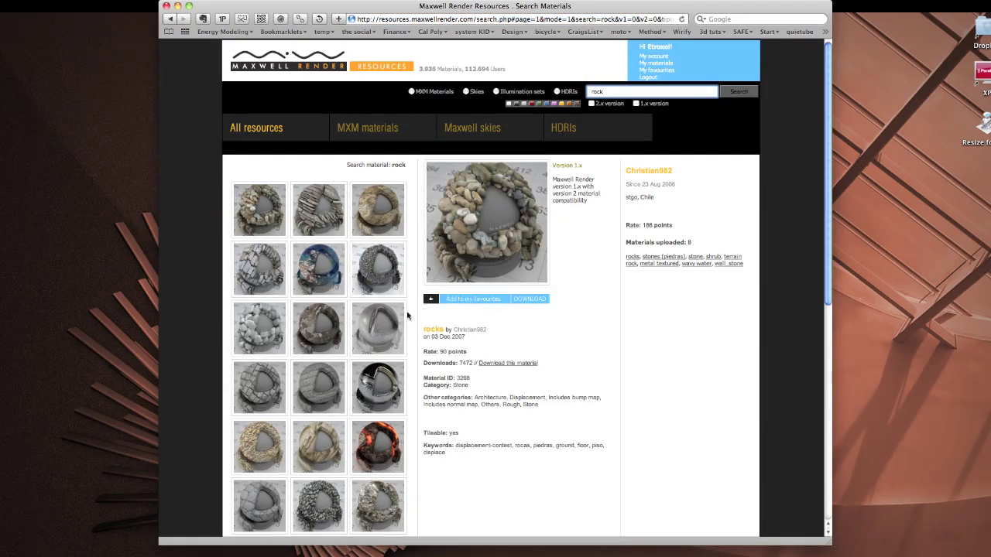
Open the Stone RoundRocks material from the rock results, download it and return to its page
{"action": "scroll", "coordinate": [407, 315], "scroll_direction": "down", "scroll_amount": 3}
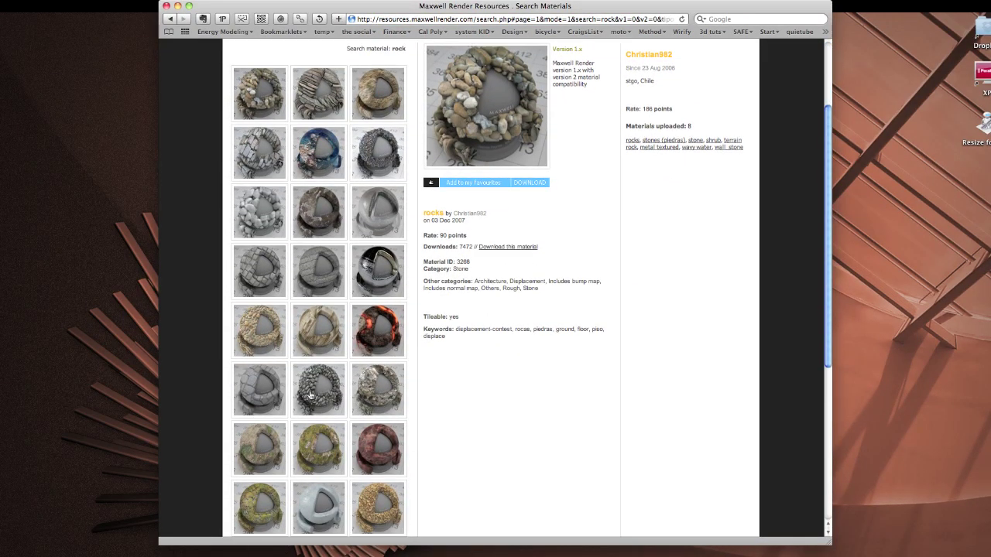
{"action": "left_click", "coordinate": [310, 395]}
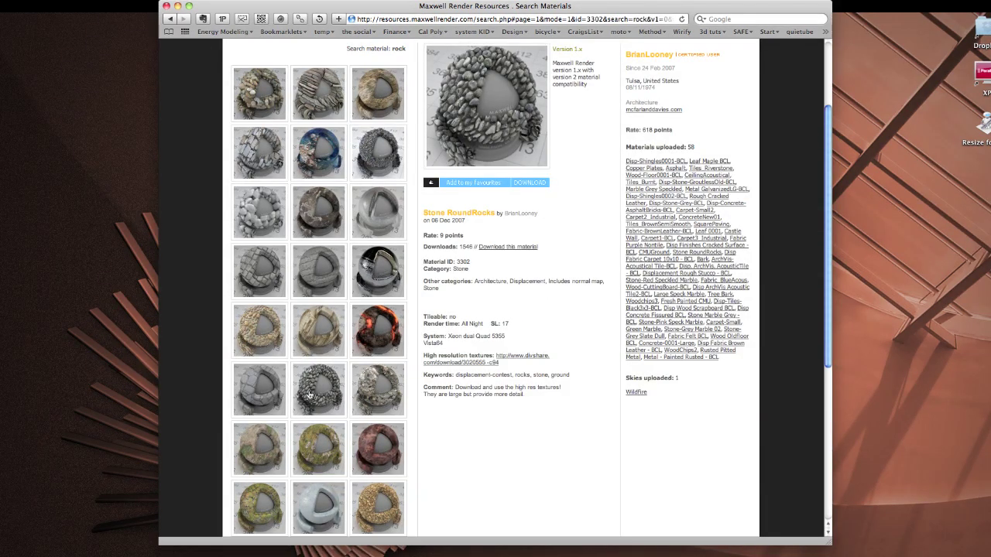
{"action": "scroll", "coordinate": [399, 165], "scroll_direction": "up", "scroll_amount": 1}
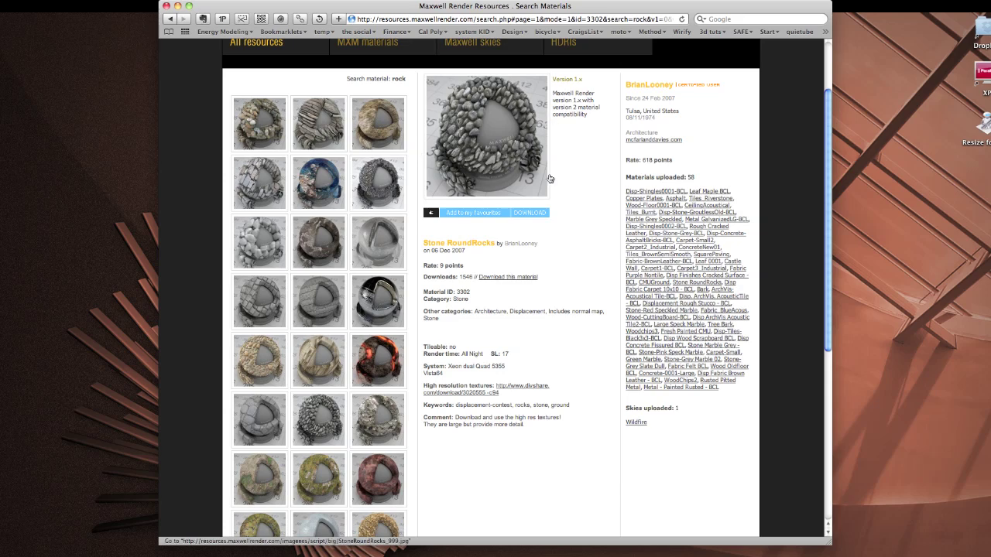
{"action": "scroll", "coordinate": [550, 179], "scroll_direction": "up", "scroll_amount": 1}
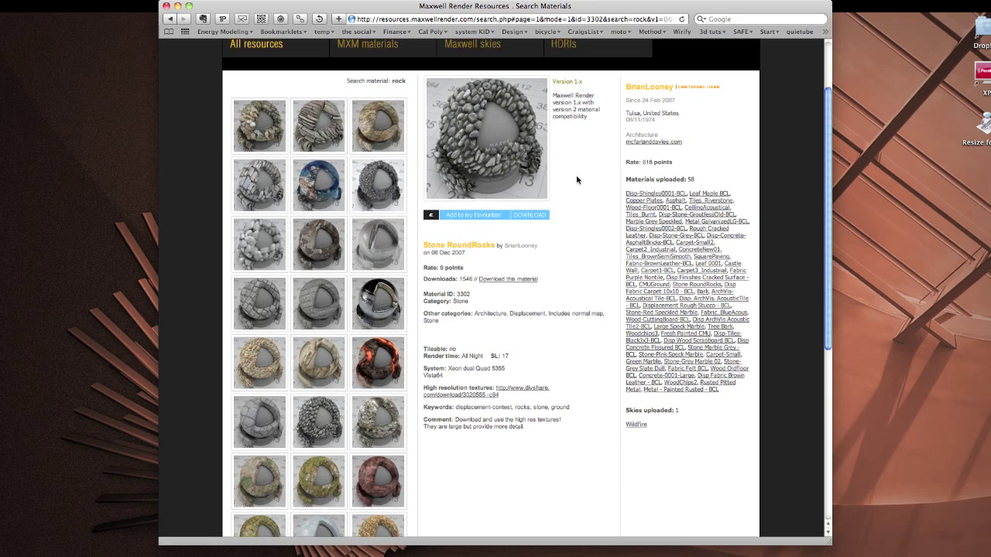
{"action": "left_click", "coordinate": [533, 217]}
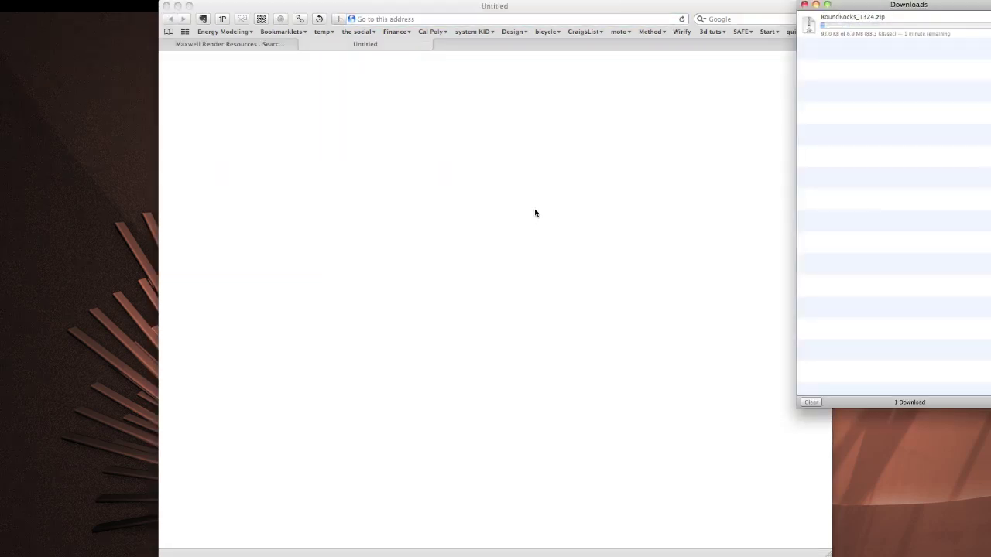
{"action": "left_click", "coordinate": [305, 44]}
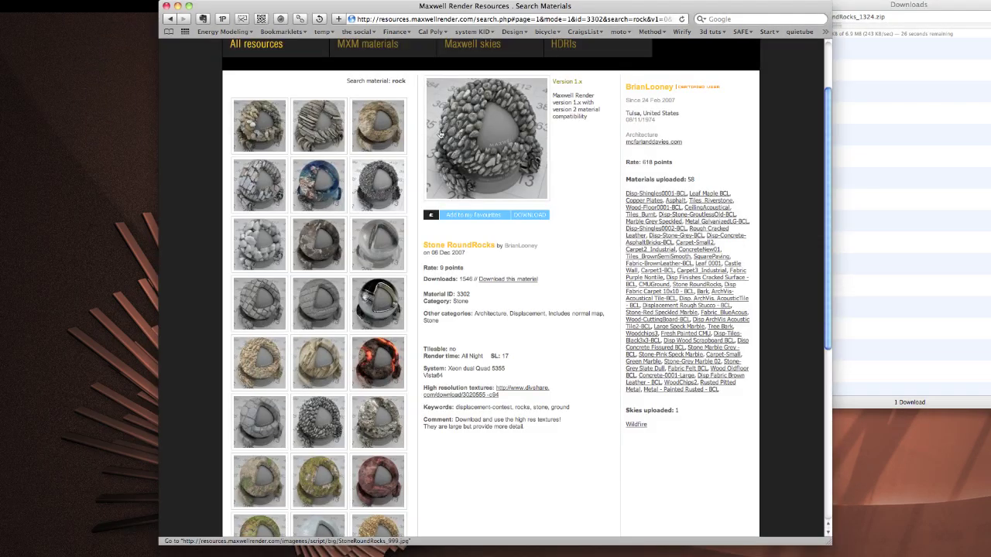
Search the Maxwell Resources library for "glass"
{"action": "scroll", "coordinate": [596, 261], "scroll_direction": "up", "scroll_amount": 3}
{"action": "scroll", "coordinate": [596, 262], "scroll_direction": "up", "scroll_amount": 1}
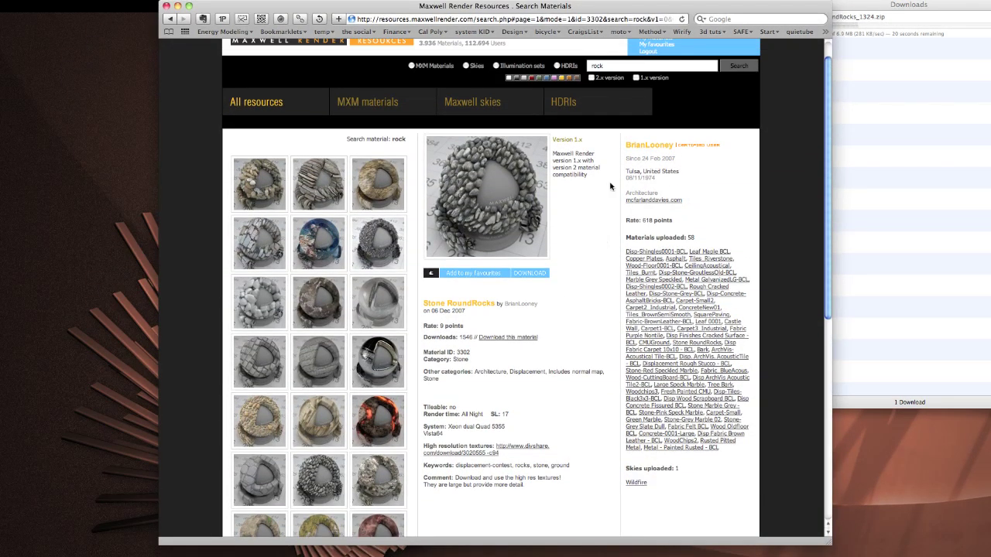
{"action": "left_click_drag", "start_coordinate": [612, 66], "coordinate": [577, 69]}
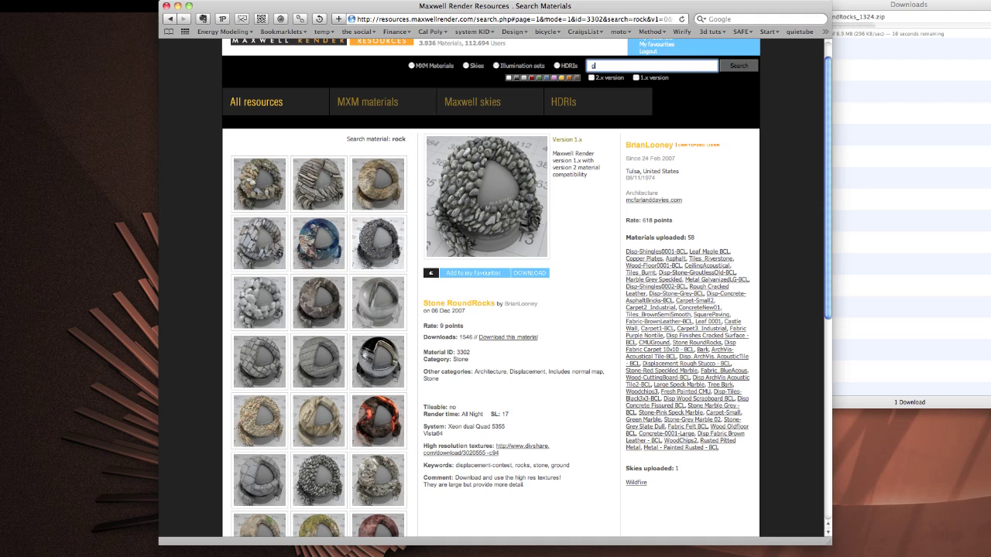
{"action": "type", "text": "glass"}
{"action": "key", "text": "Return"}
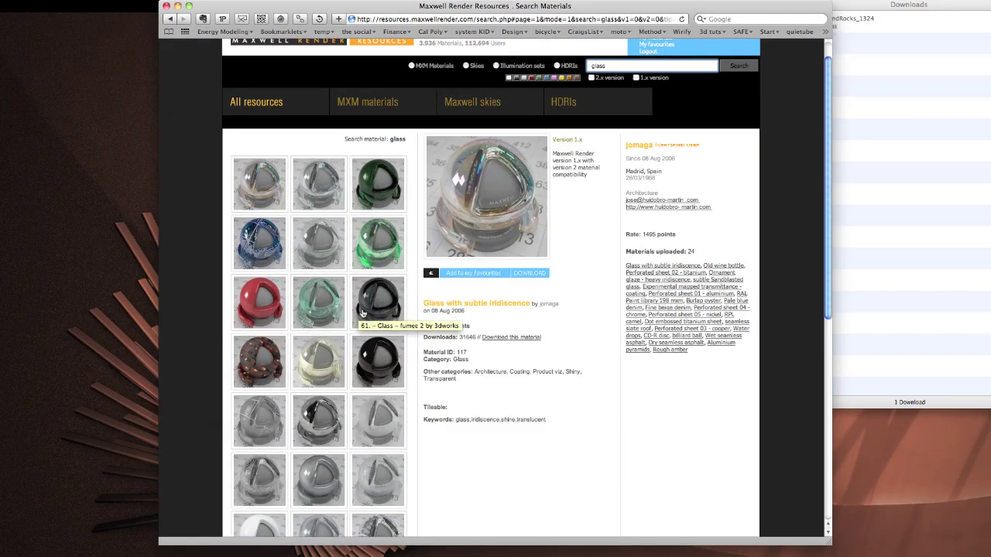
Open the Night_glass material, view its sample render of the towers enlarged and close the preview
{"action": "left_click", "coordinate": [261, 362]}
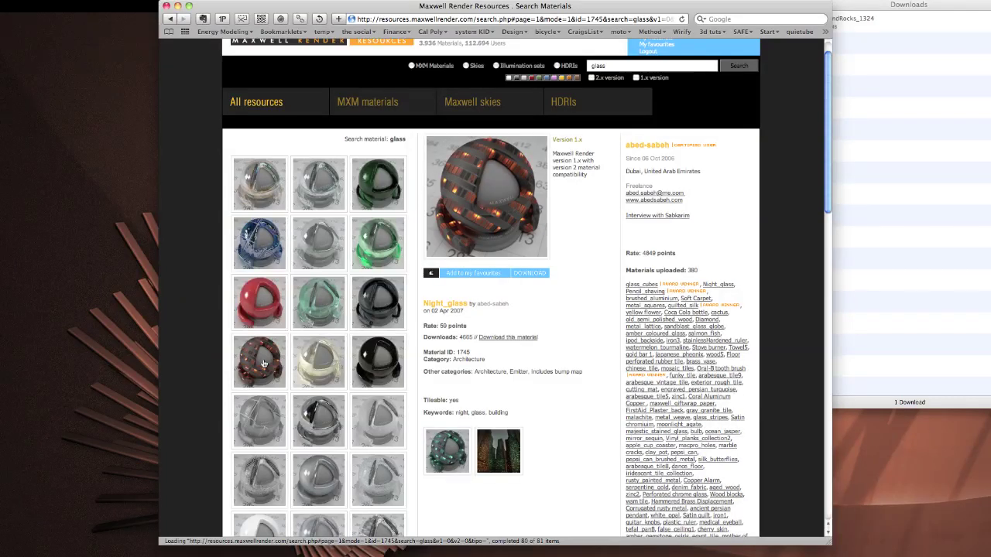
{"action": "left_click", "coordinate": [499, 455]}
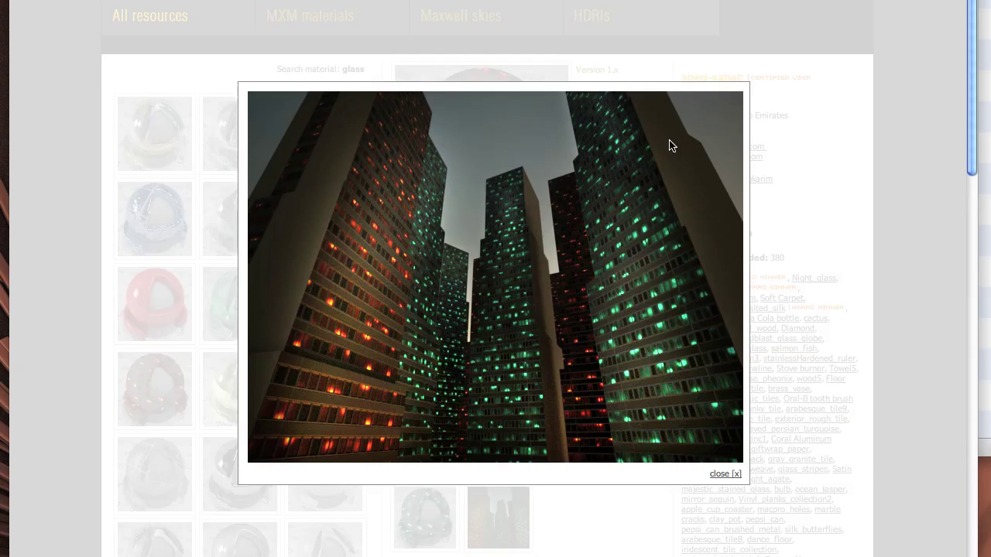
{"action": "left_click", "coordinate": [721, 474]}
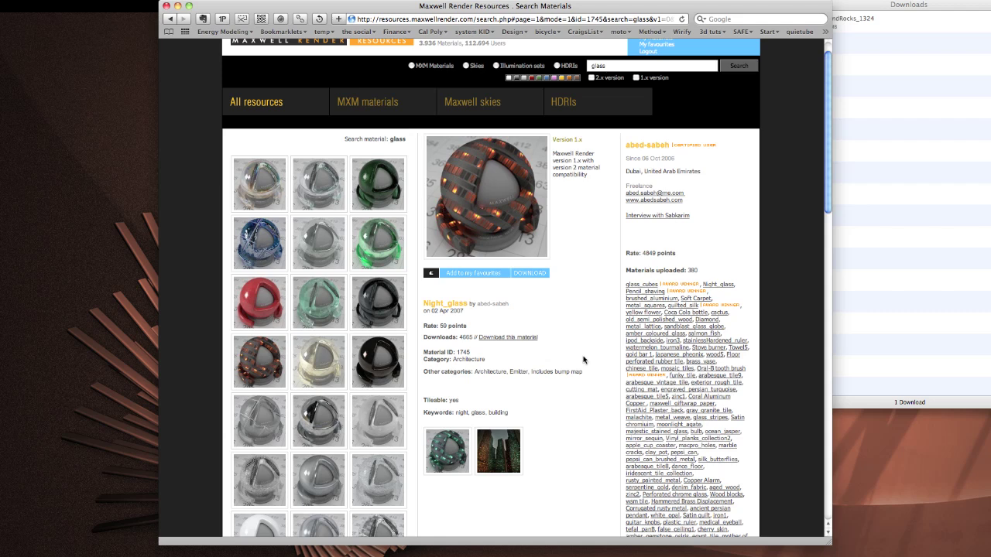
Browse the newest MXM materials and open the Quartzite - grey material's details
{"action": "left_click", "coordinate": [368, 102]}
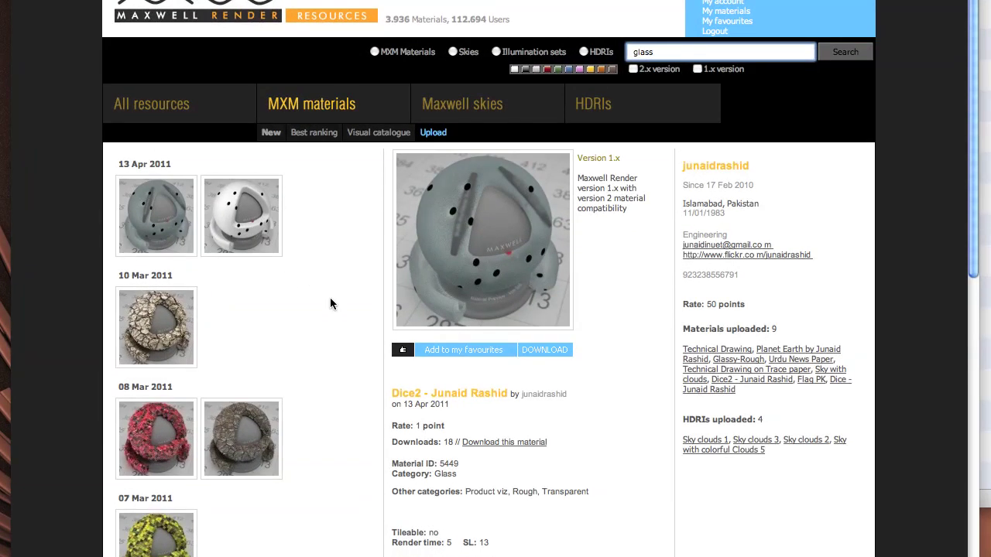
{"action": "scroll", "coordinate": [329, 298], "scroll_direction": "down", "scroll_amount": 5}
{"action": "scroll", "coordinate": [330, 297], "scroll_direction": "down", "scroll_amount": 10}
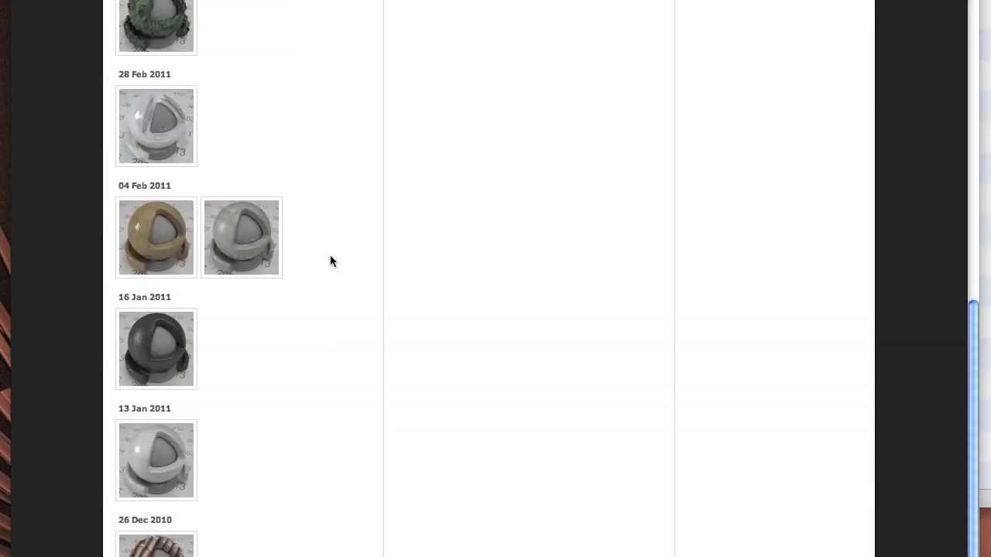
{"action": "left_click", "coordinate": [231, 237]}
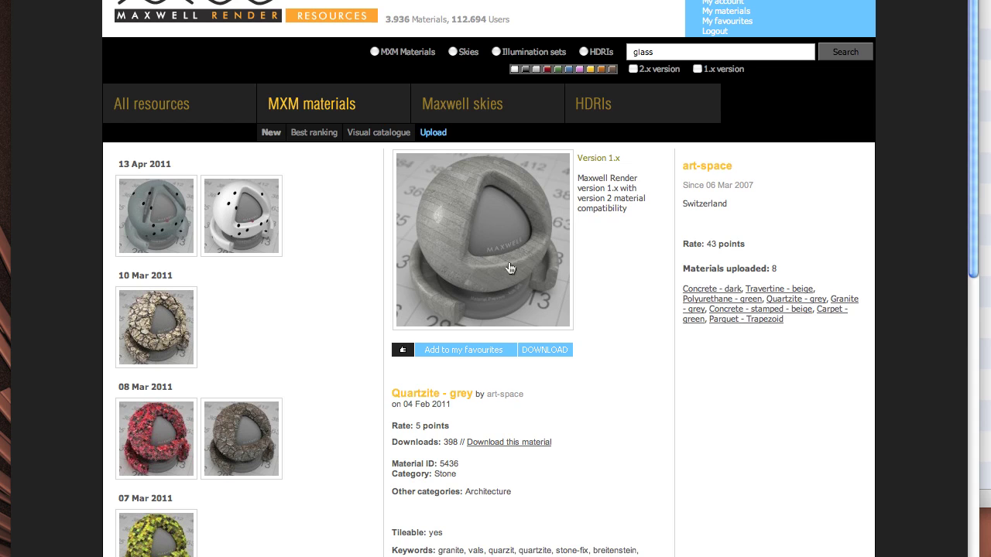
Search the Maxwell Resources library for "roof"
{"action": "left_click_drag", "start_coordinate": [663, 52], "coordinate": [608, 58]}
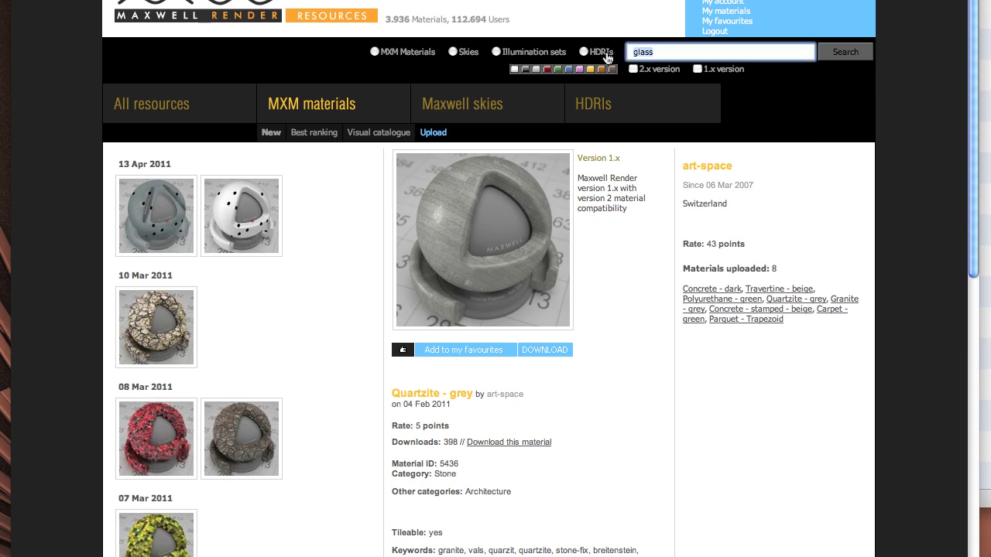
{"action": "type", "text": "roof"}
{"action": "left_click", "coordinate": [850, 56]}
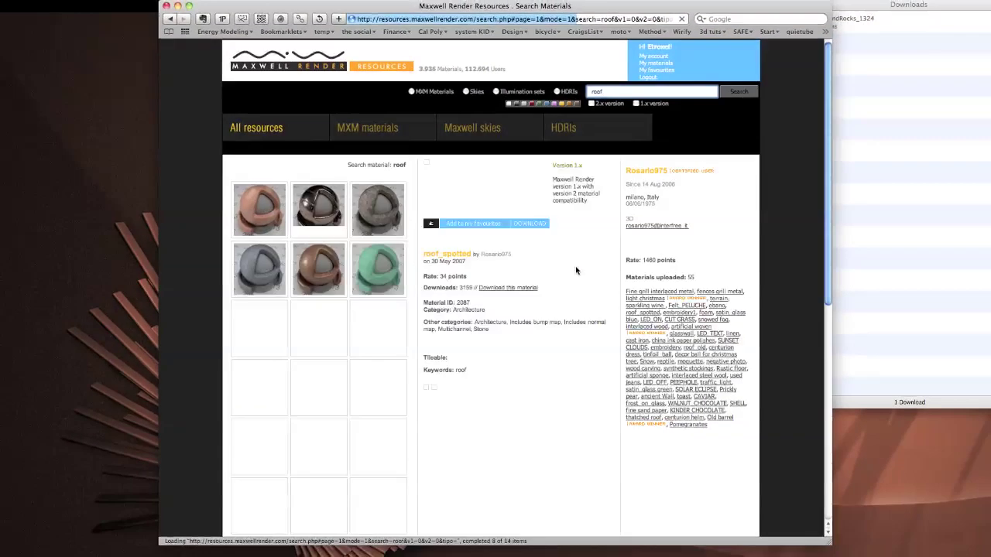
View the details of the Colorbond Living Colour, Disp-Shingles0002-BCL and red tile roof materials
{"action": "scroll", "coordinate": [387, 283], "scroll_direction": "down", "scroll_amount": 3}
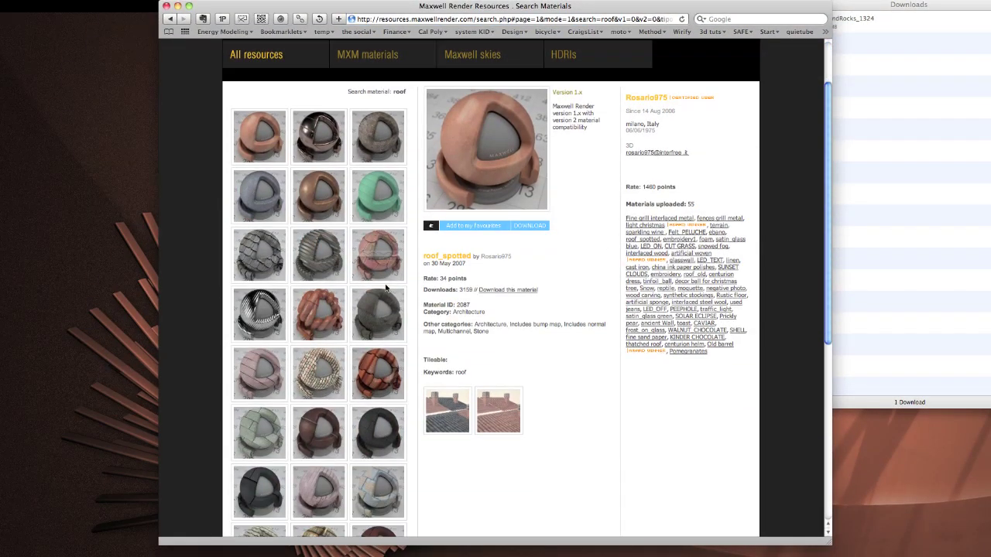
{"action": "left_click", "coordinate": [320, 266]}
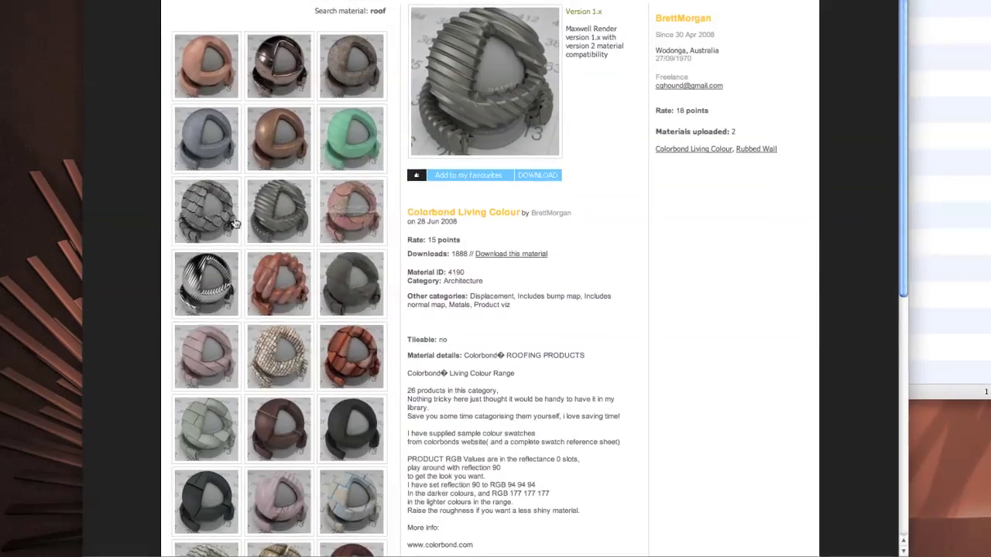
{"action": "left_click", "coordinate": [225, 220]}
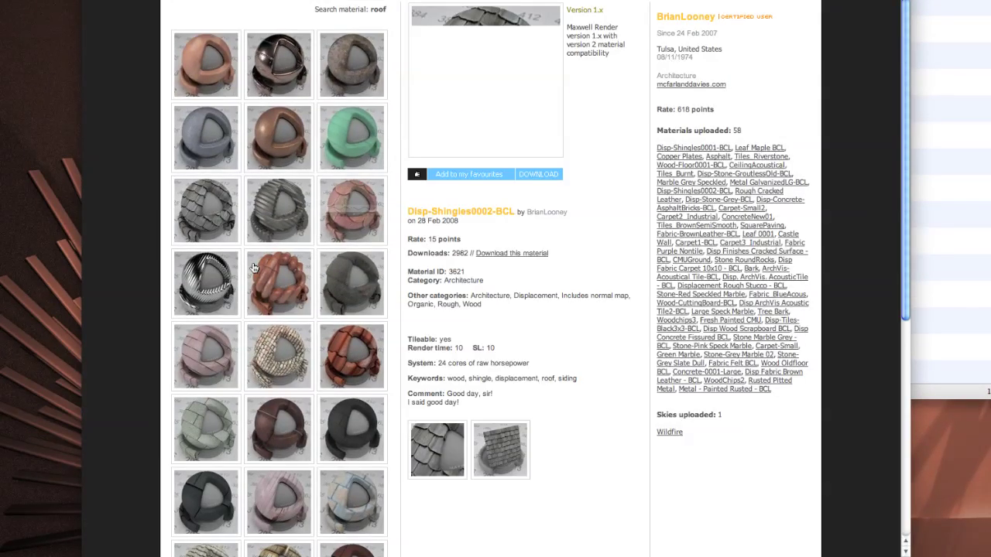
{"action": "left_click", "coordinate": [348, 352]}
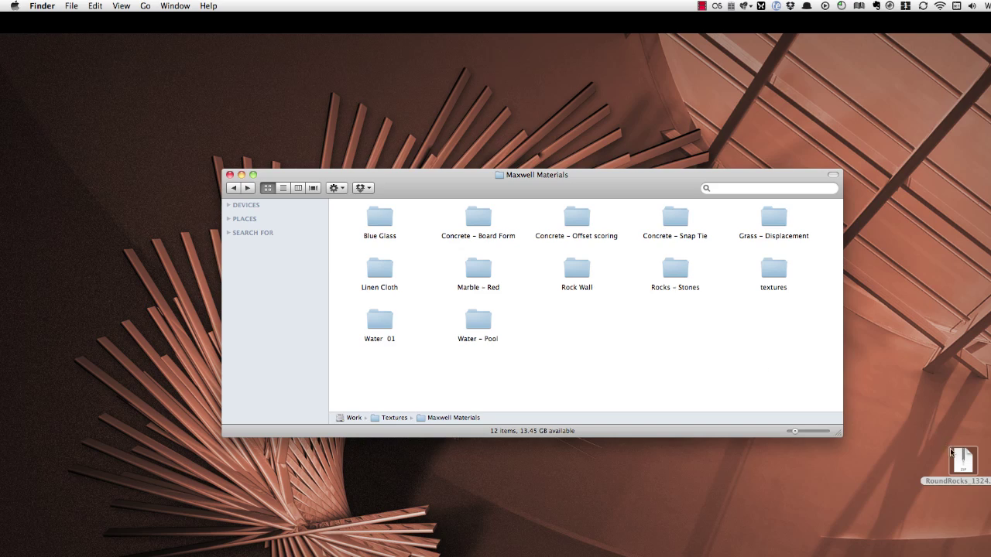
Copy RoundRocks_1324.zip from the desktop into the Maxwell Materials folder and extract it there
{"action": "left_click_drag", "start_coordinate": [963, 462], "coordinate": [939, 385]}
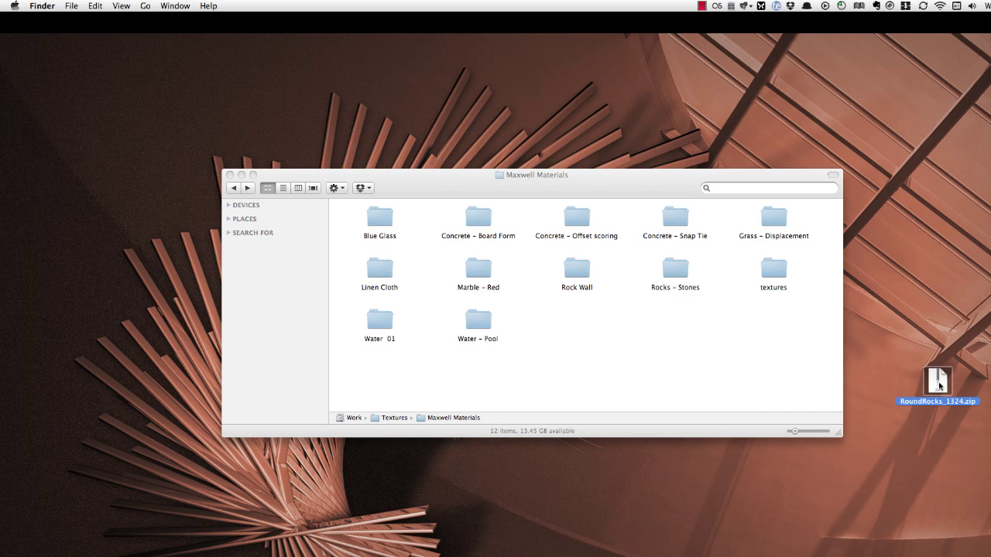
{"action": "left_click", "coordinate": [631, 371]}
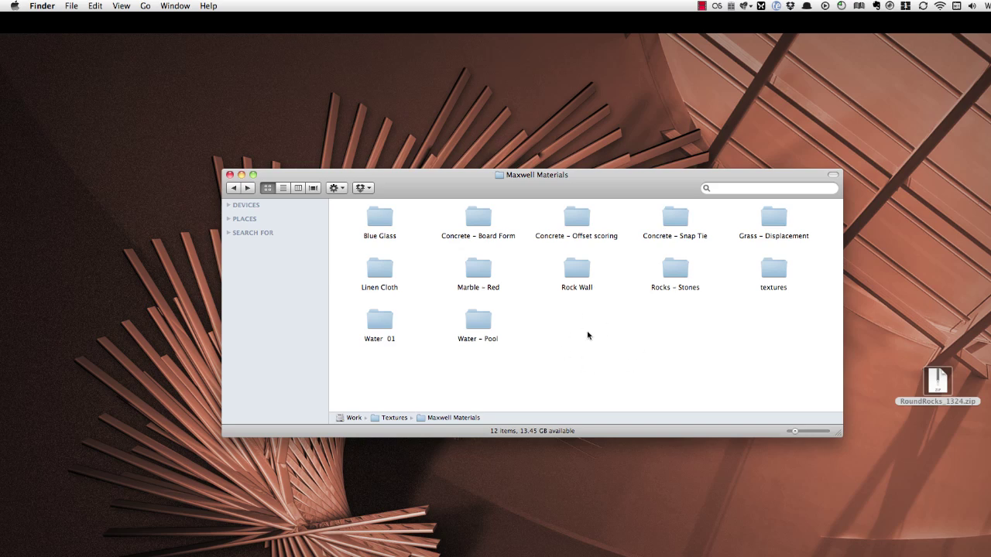
{"action": "left_click_drag", "start_coordinate": [938, 383], "coordinate": [579, 325]}
{"action": "left_click", "coordinate": [586, 321]}
{"action": "double_click", "coordinate": [586, 321]}
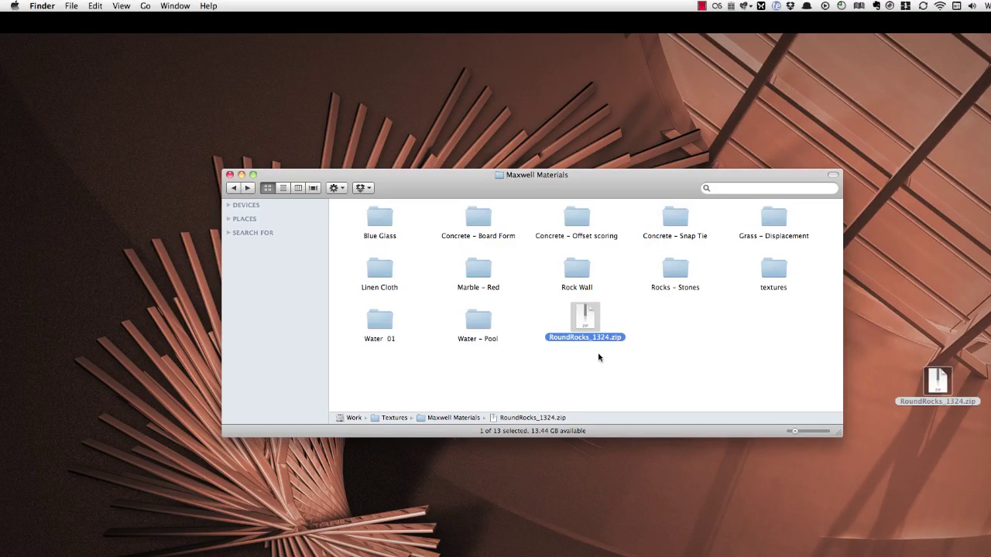
Arrange the extracted RoundRocks_1324 folder beside its archive and delete the zip copy from Maxwell Materials
{"action": "left_click_drag", "start_coordinate": [586, 317], "coordinate": [681, 340]}
{"action": "left_click", "coordinate": [580, 324]}
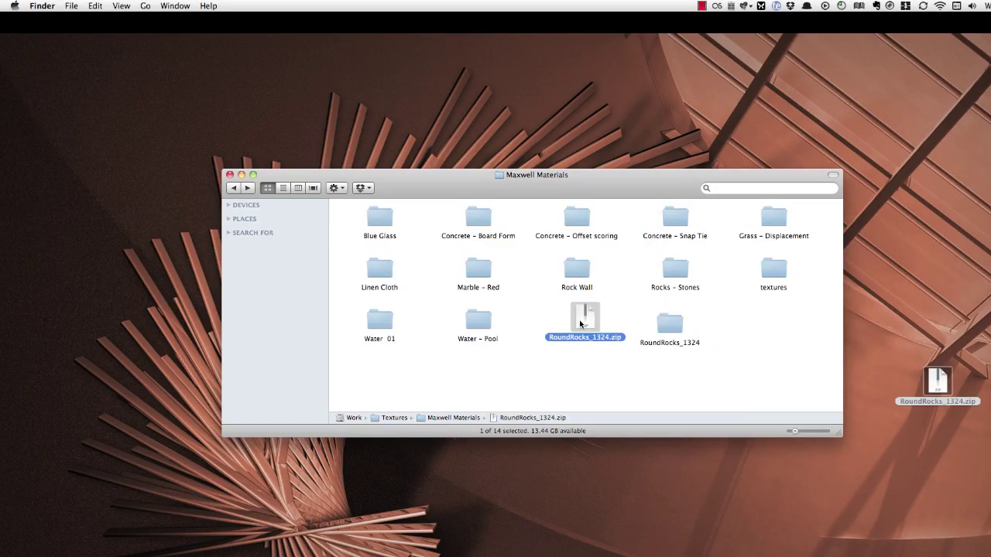
{"action": "key", "text": "super+BackSpace"}
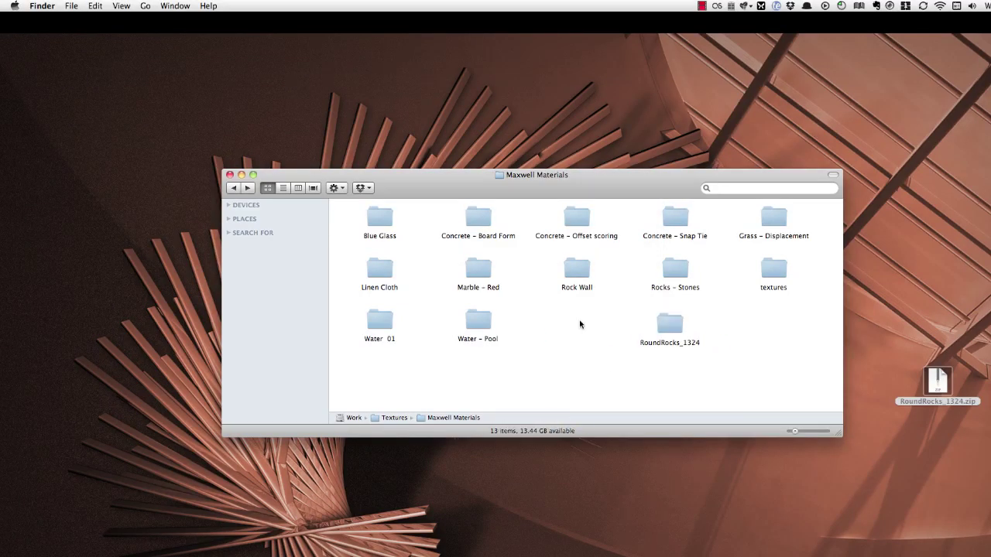
Open Disp-Stone-RoundRocks-BCL.mxm from the RoundRocks_1324 folder in the Maxwell Material Editor and save the material
{"action": "double_click", "coordinate": [671, 324]}
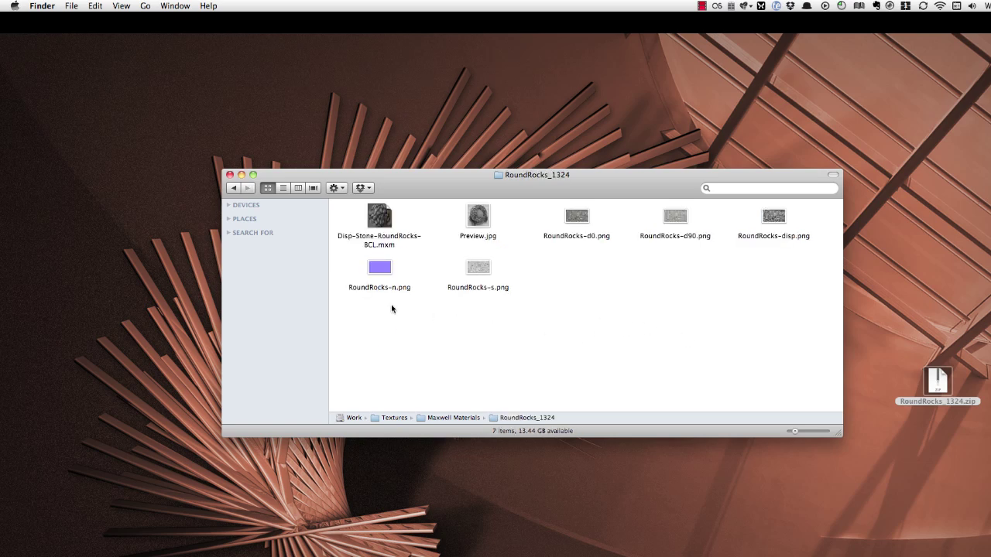
{"action": "left_click", "coordinate": [384, 247]}
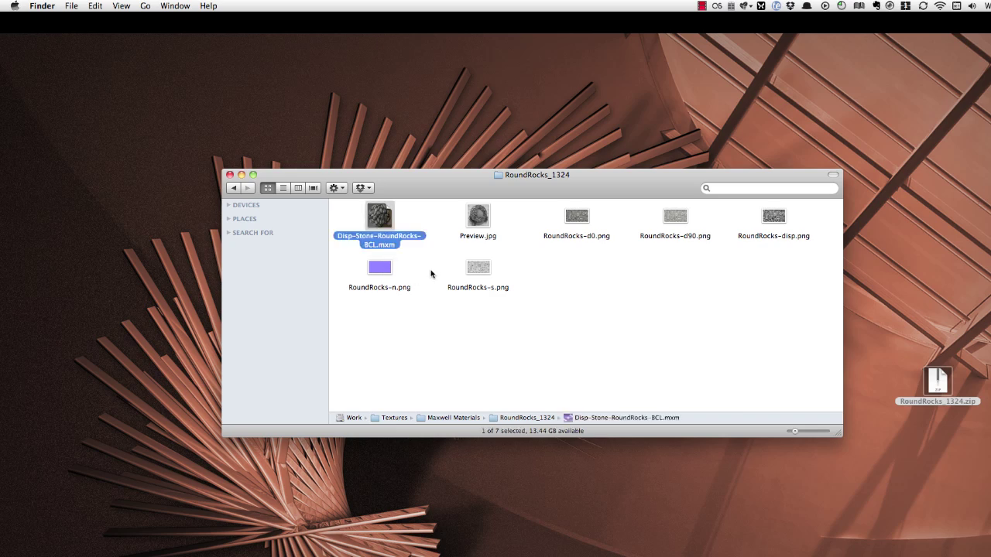
{"action": "double_click", "coordinate": [384, 223]}
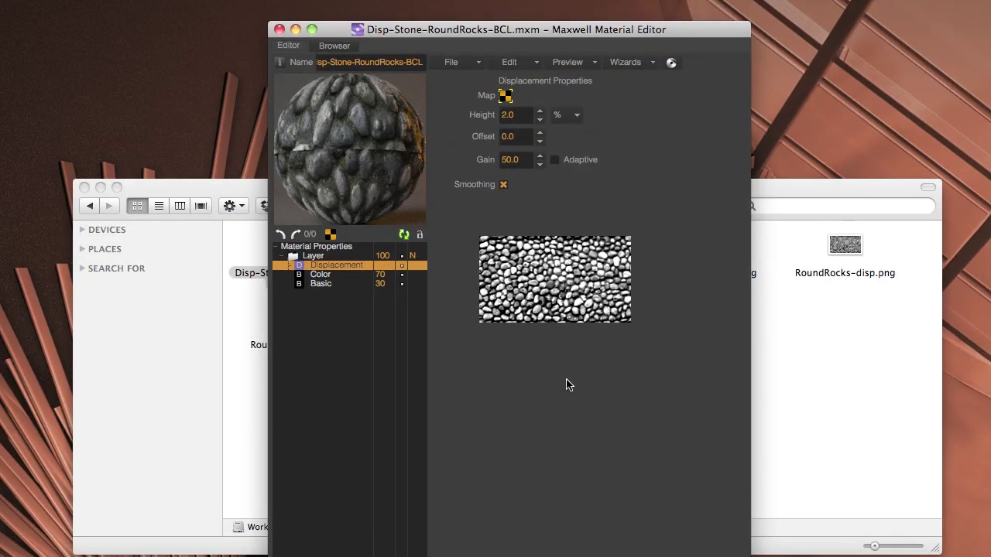
{"action": "left_click", "coordinate": [469, 67]}
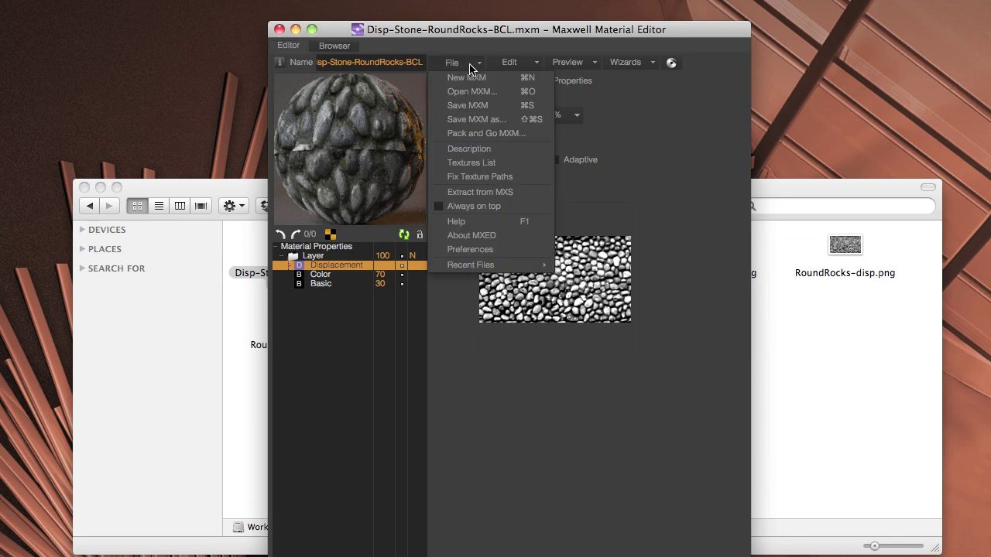
{"action": "left_click", "coordinate": [470, 106]}
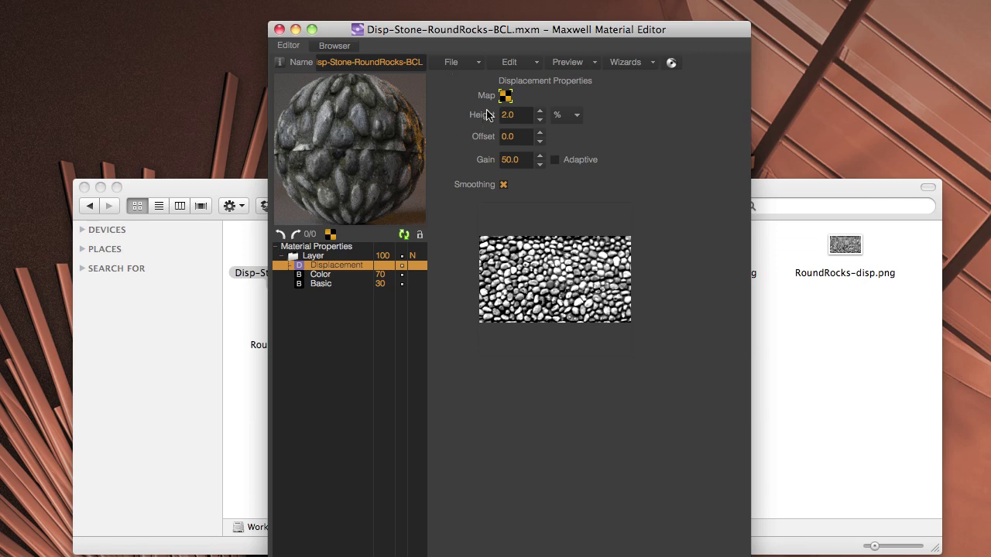
Inspect the Reflectance 0 texture of the material's Color layer, check its image file path and close the texture window
{"action": "left_click", "coordinate": [354, 275]}
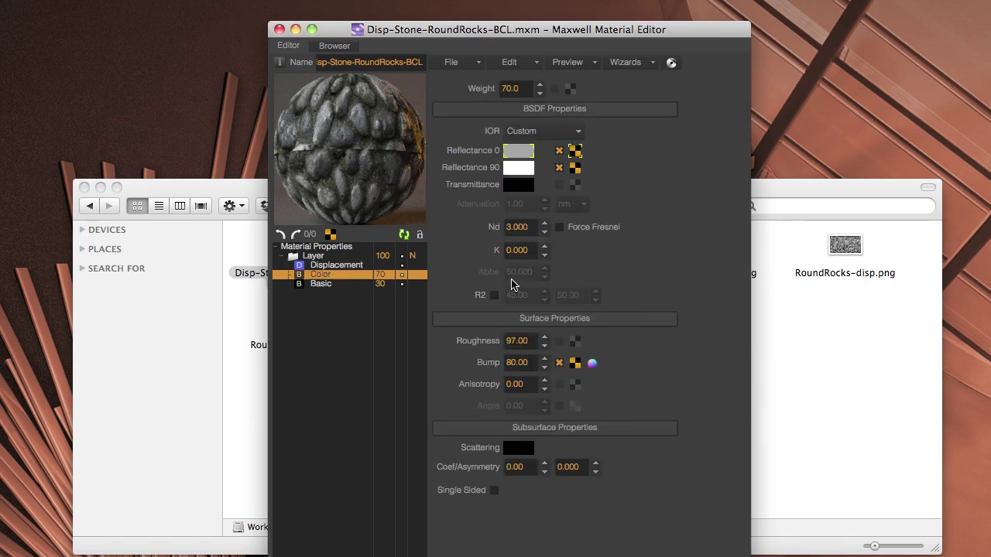
{"action": "left_click", "coordinate": [574, 150]}
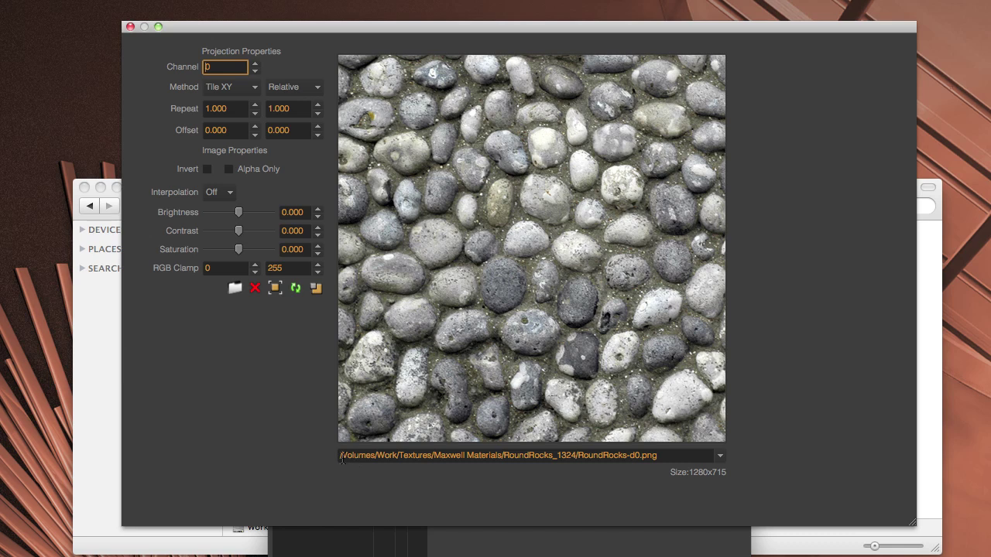
{"action": "left_click_drag", "start_coordinate": [341, 457], "coordinate": [630, 457]}
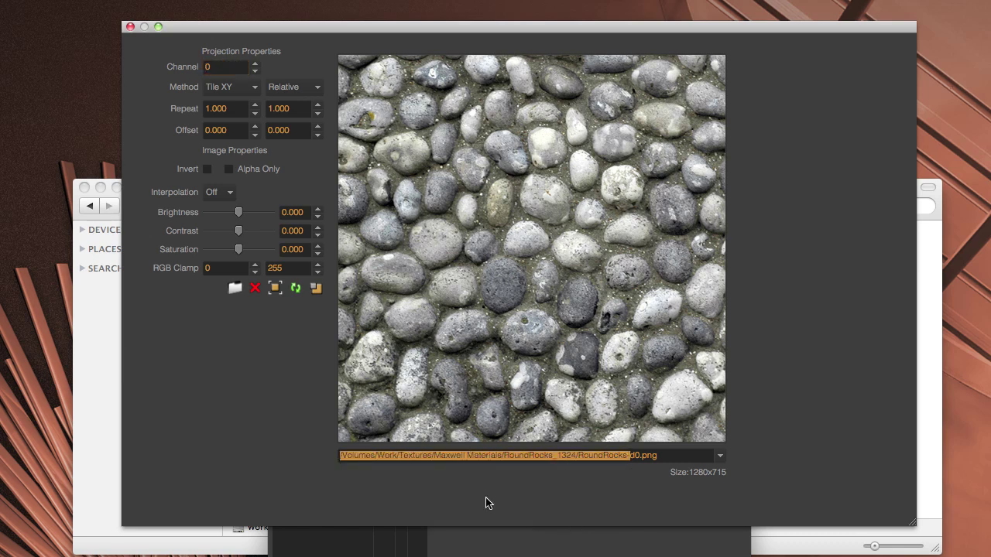
{"action": "left_click", "coordinate": [130, 26]}
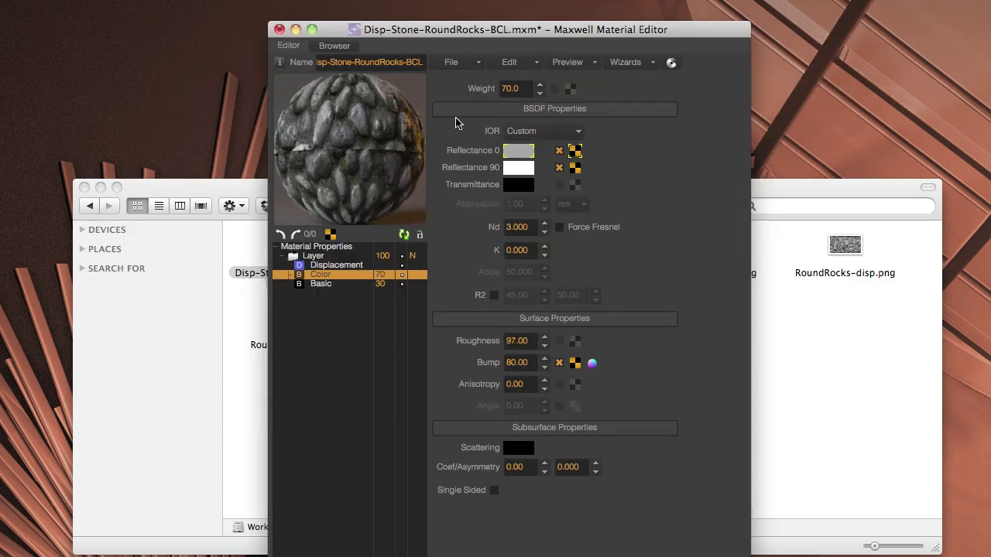
Quit the Maxwell Material Editor, saving the changes to the RoundRocks material
{"action": "key", "text": "super+q"}
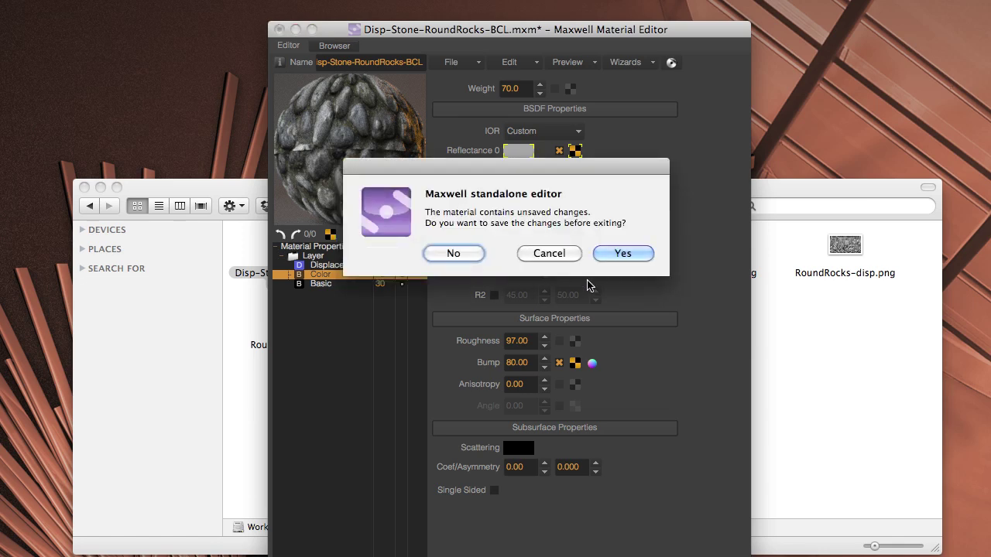
{"action": "left_click", "coordinate": [620, 256]}
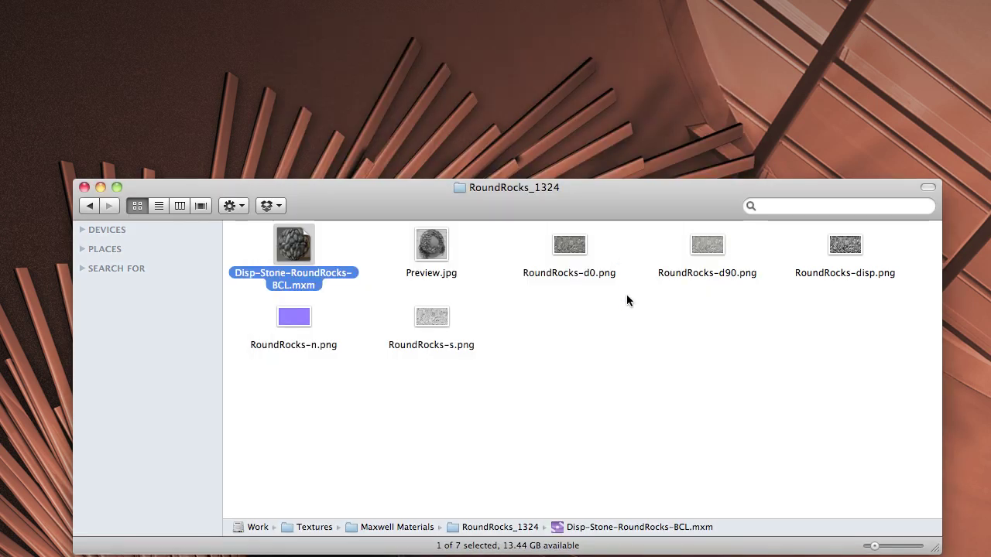
{"action": "left_click", "coordinate": [609, 357]}
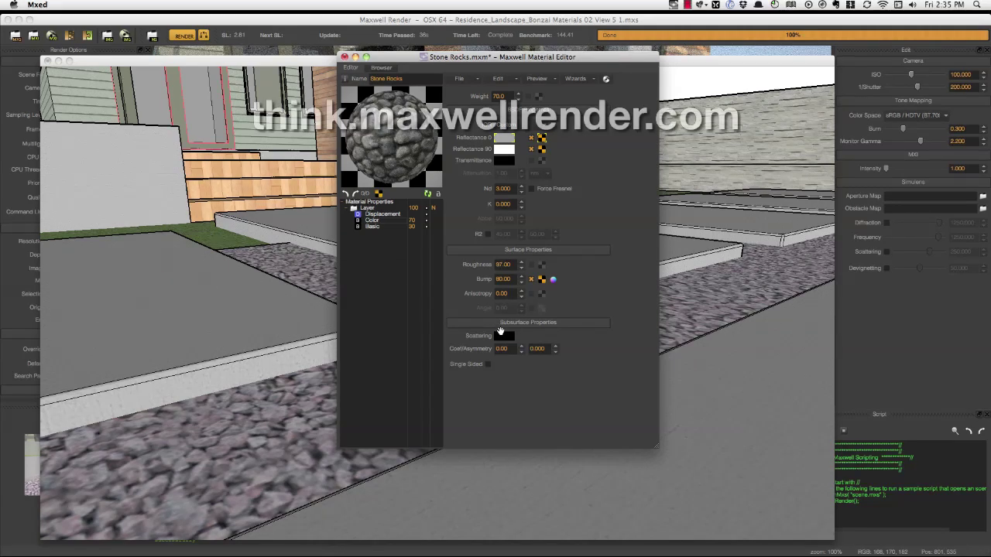
Switch to the Maxwell THINK! site in the browser and open the Materials and Stacked Layer System tutorial under First Steps
{"action": "key", "text": "super+Tab"}
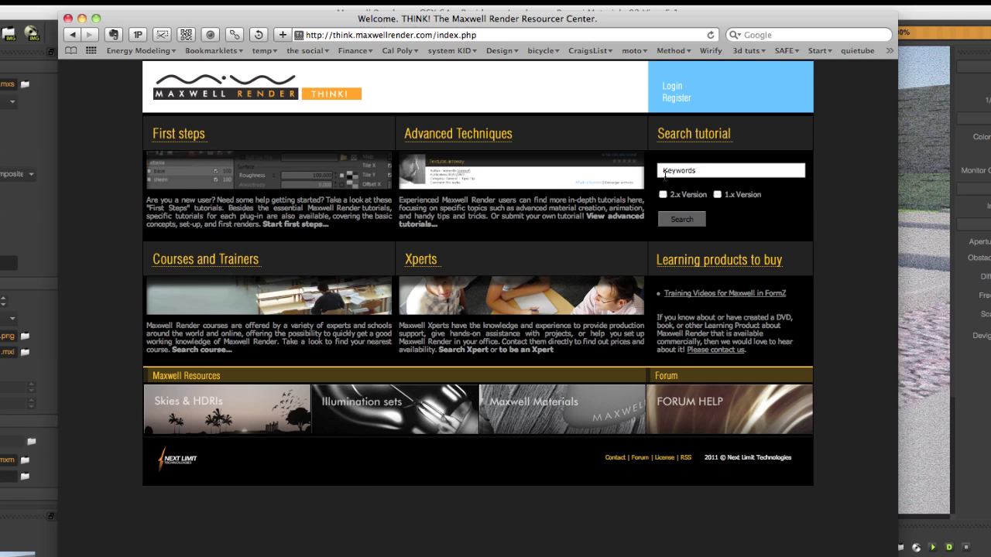
{"action": "left_click", "coordinate": [188, 136]}
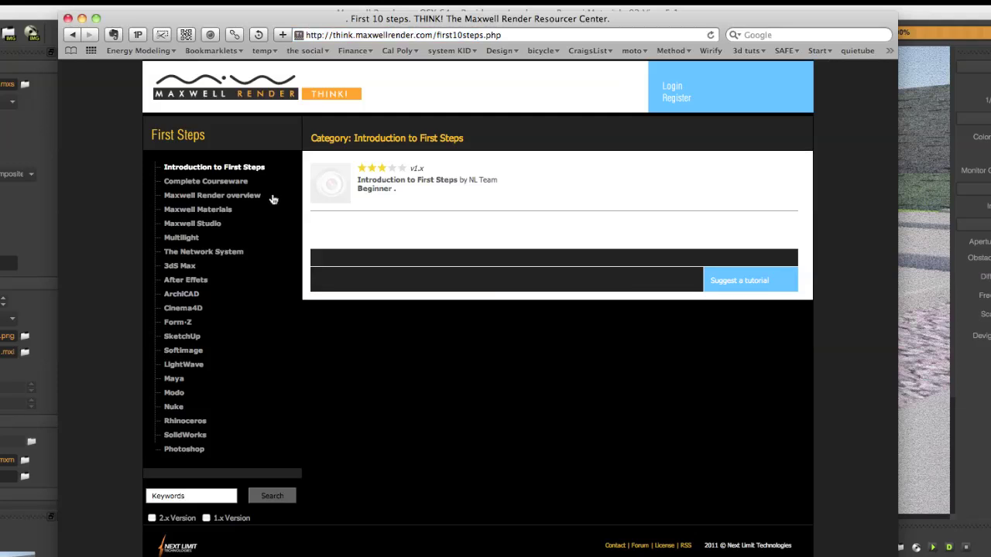
{"action": "left_click", "coordinate": [198, 212]}
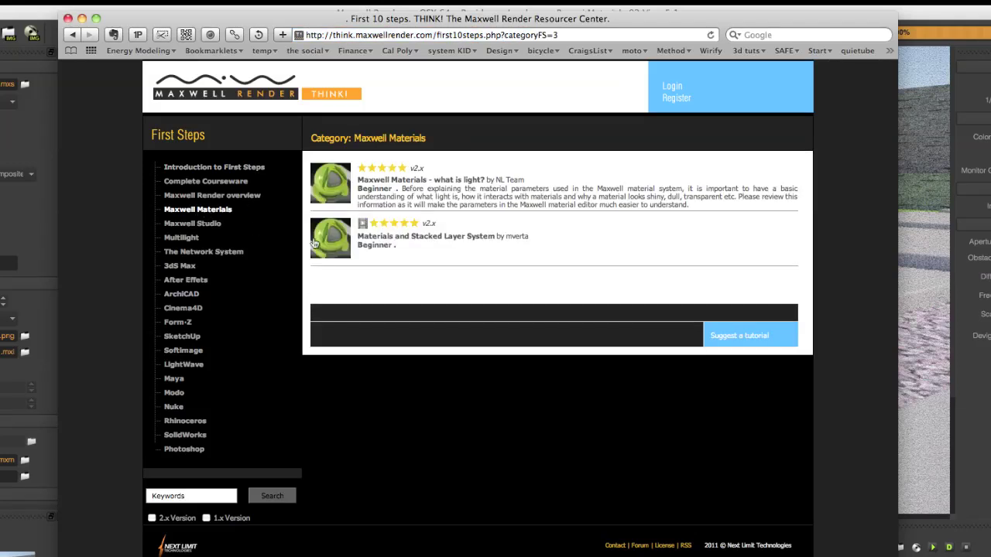
{"action": "left_click", "coordinate": [371, 237]}
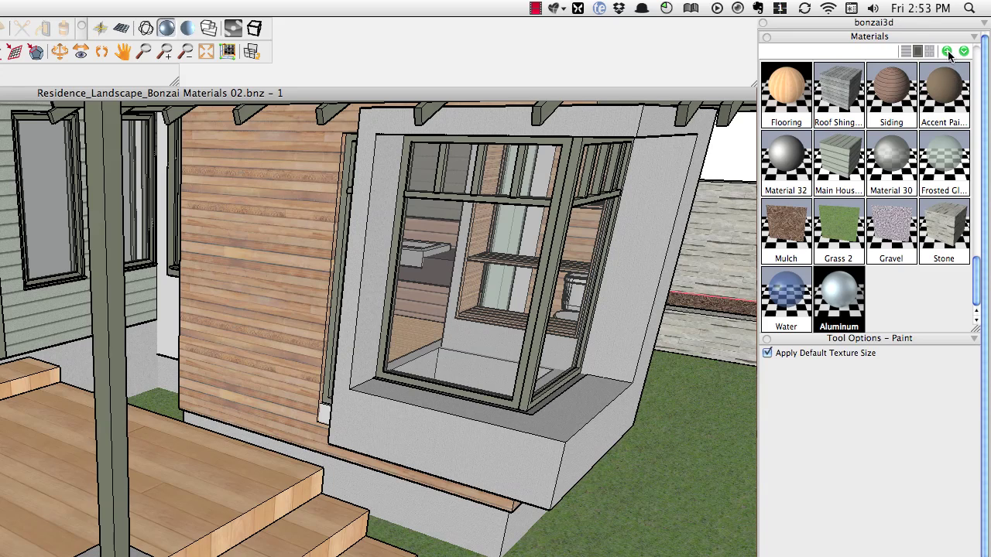
Create a new material in bonzai3d and set it to the Maxwell type with a referenced MXM
{"action": "left_click", "coordinate": [946, 51]}
{"action": "double_click", "coordinate": [895, 296]}
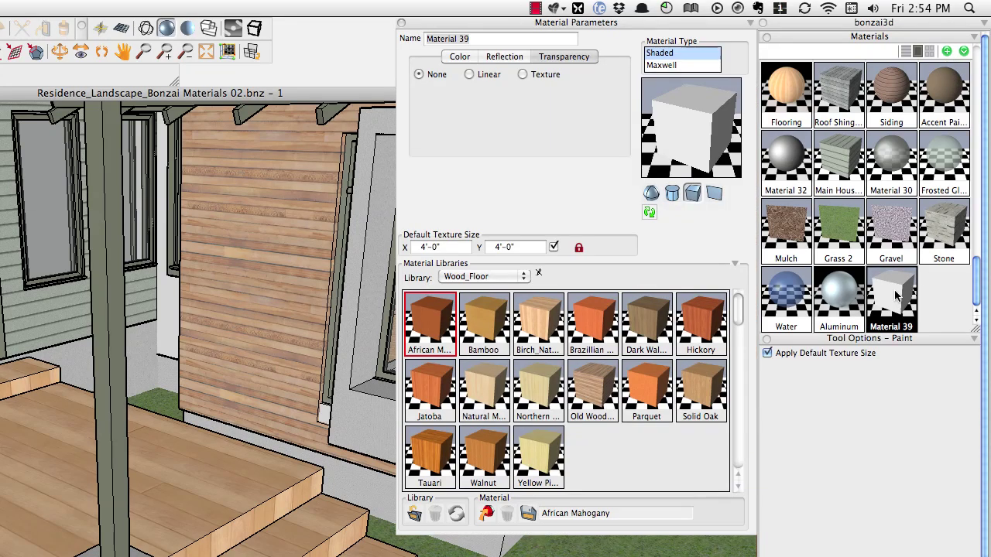
{"action": "left_click", "coordinate": [660, 66]}
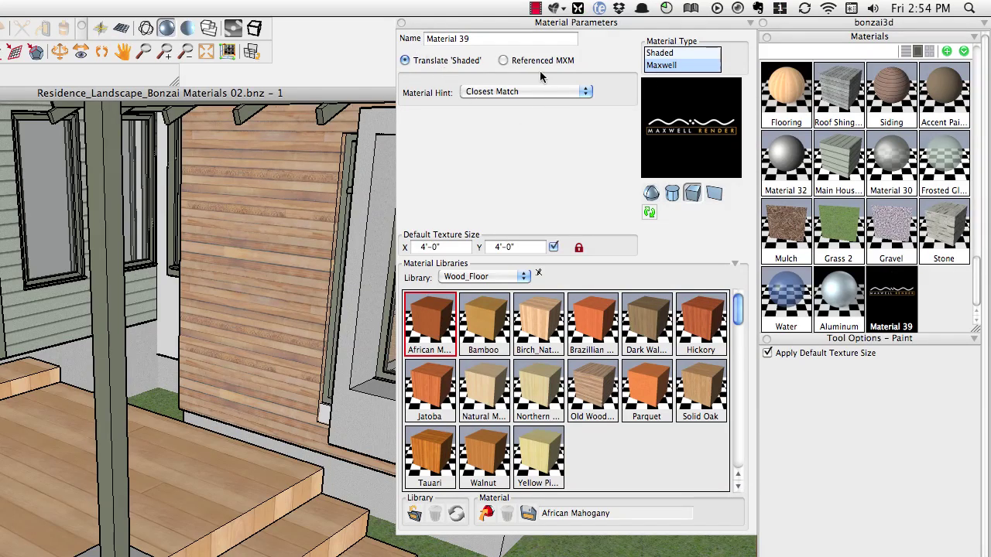
{"action": "left_click", "coordinate": [504, 61]}
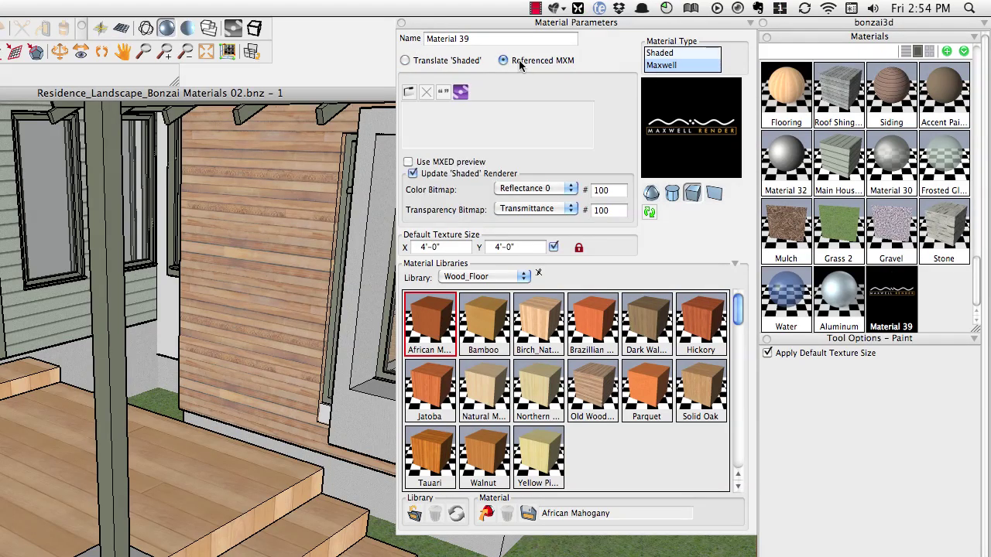
Load Outdoor Decking.mxm as the referenced MXM from the Outdoor Decking folder of Maxwell 2's materials database
{"action": "left_click", "coordinate": [410, 93]}
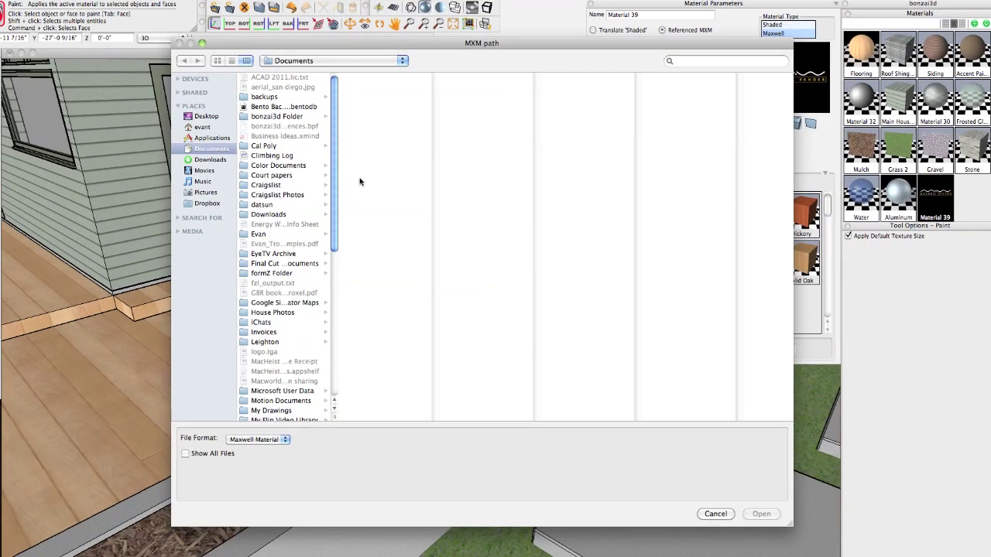
{"action": "left_click", "coordinate": [213, 139]}
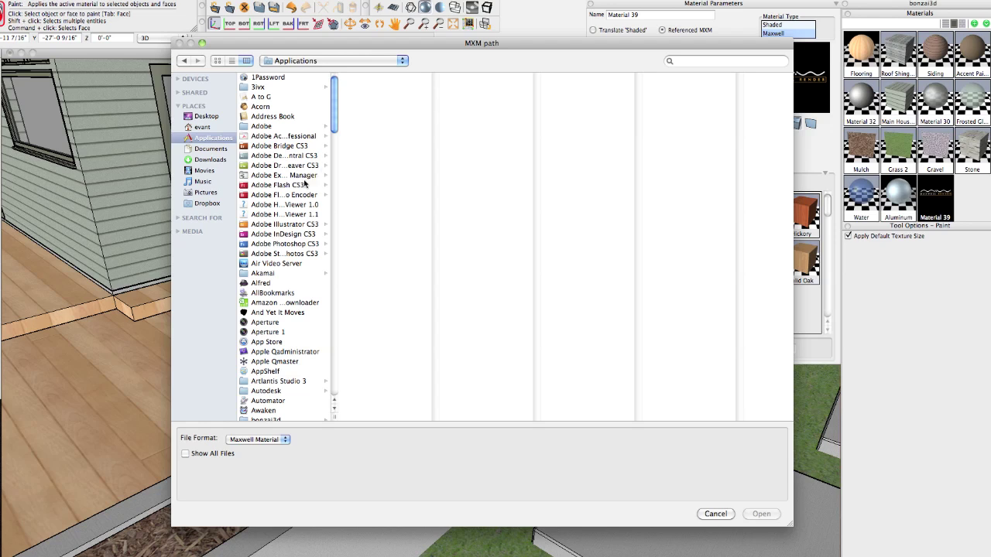
{"action": "key", "text": "m"}
{"action": "scroll", "coordinate": [291, 304], "scroll_direction": "down", "scroll_amount": 5}
{"action": "left_click", "coordinate": [280, 324]}
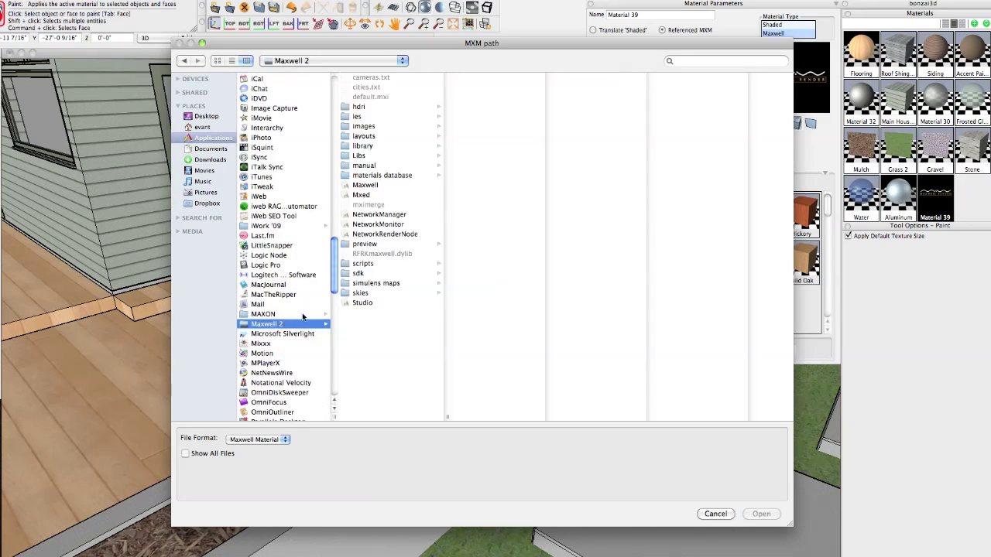
{"action": "left_click", "coordinate": [379, 175]}
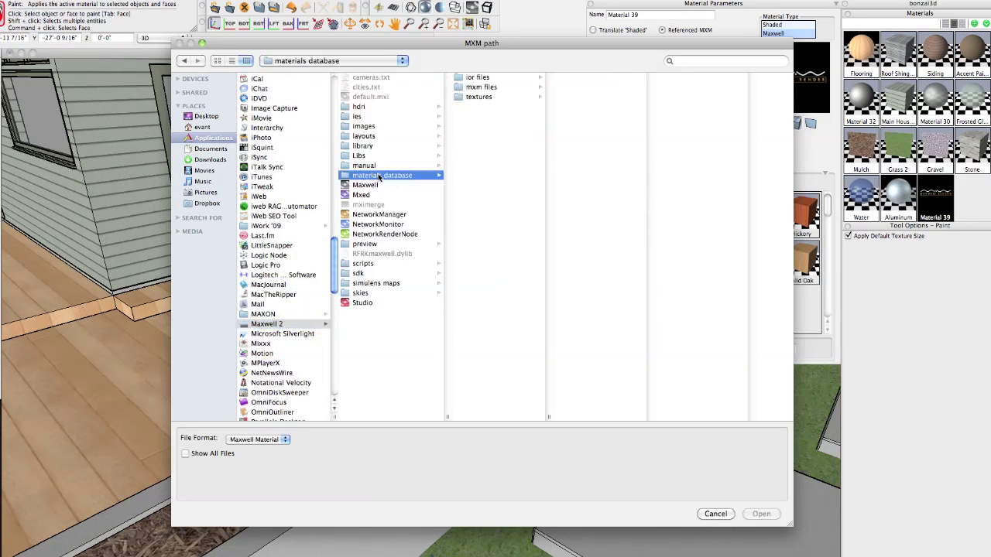
{"action": "left_click", "coordinate": [476, 87]}
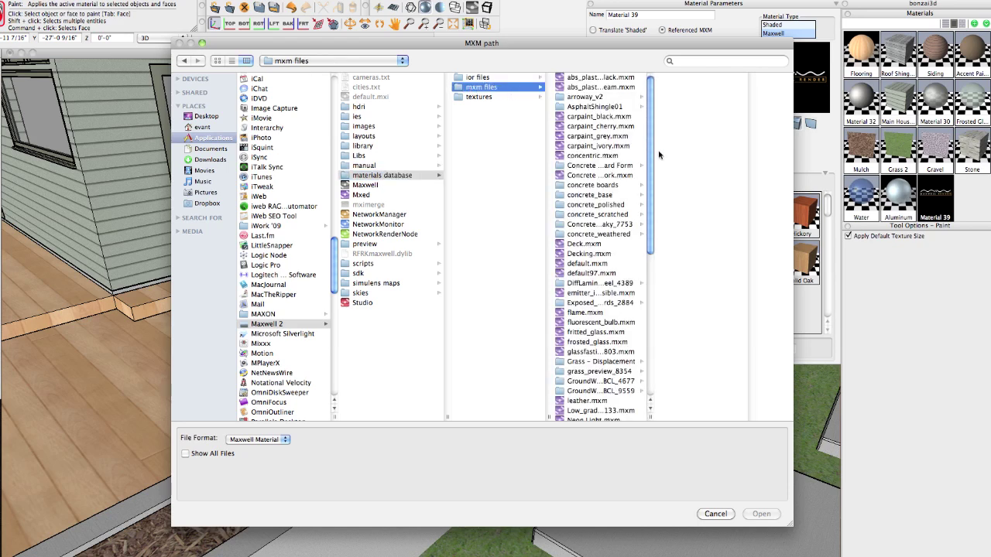
{"action": "mouse_move", "coordinate": [651, 126]}
{"action": "left_mouse_down"}
{"action": "mouse_move", "coordinate": [651, 269]}
{"action": "mouse_move", "coordinate": [651, 121]}
{"action": "left_mouse_up"}
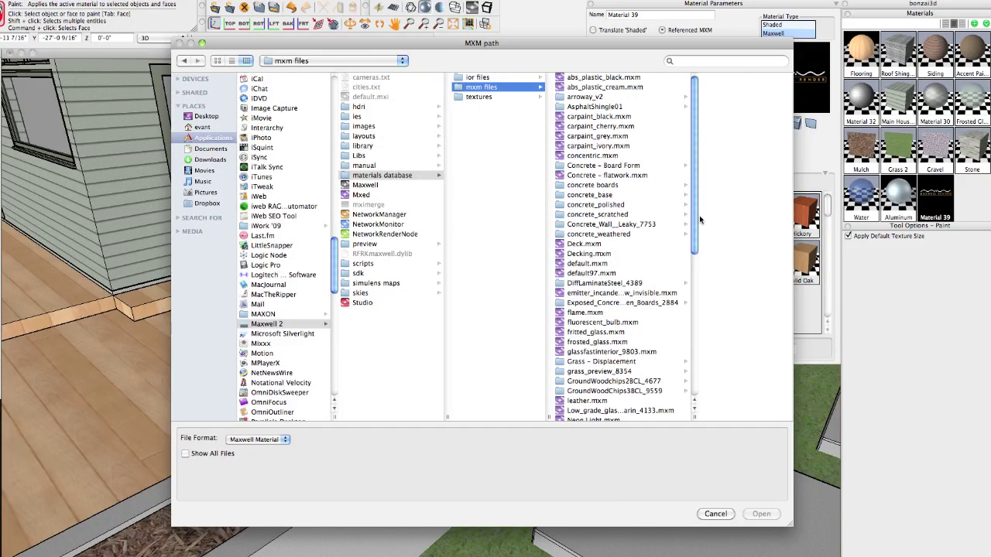
{"action": "left_click_drag", "start_coordinate": [694, 214], "coordinate": [695, 241]}
{"action": "scroll", "coordinate": [695, 313], "scroll_direction": "down", "scroll_amount": 2}
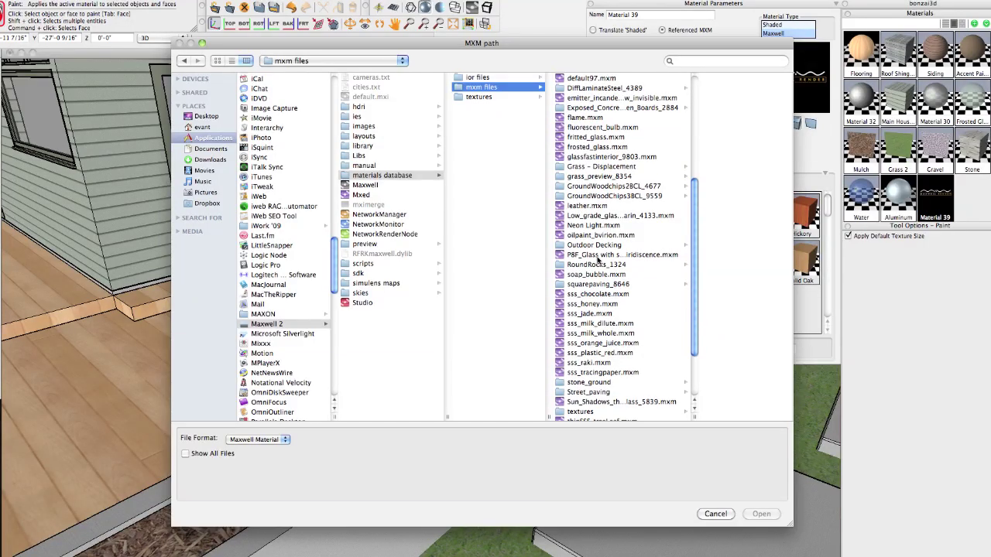
{"action": "left_click", "coordinate": [593, 246]}
{"action": "left_click", "coordinate": [720, 78]}
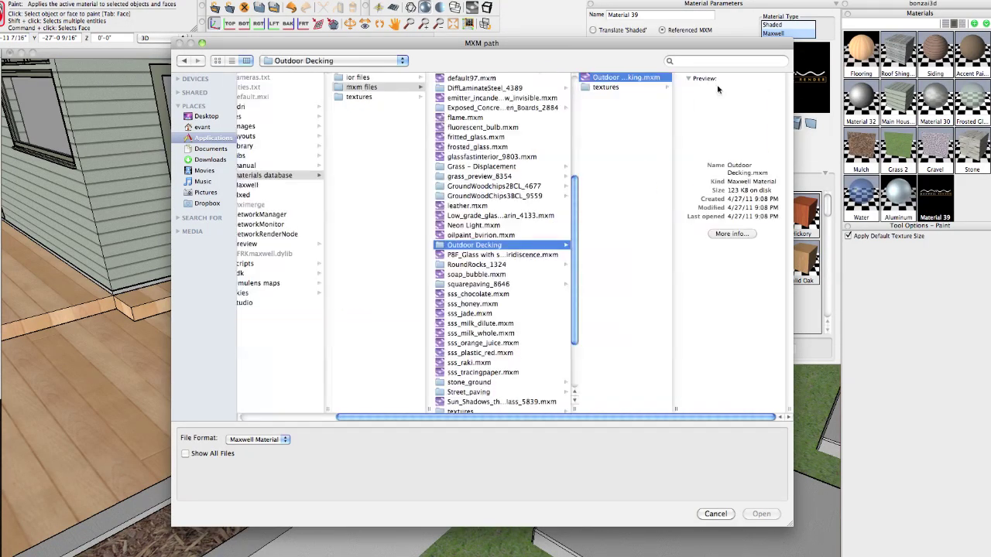
{"action": "left_click", "coordinate": [761, 514]}
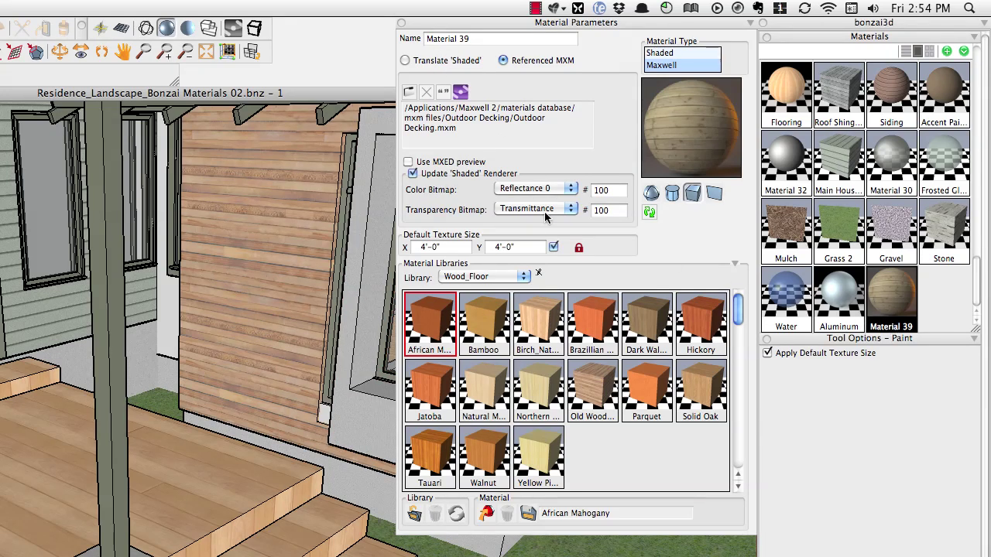
Name the new material after its Outdoor Decking MXM file and paint the deck platforms and the stairs with it
{"action": "left_click", "coordinate": [443, 92]}
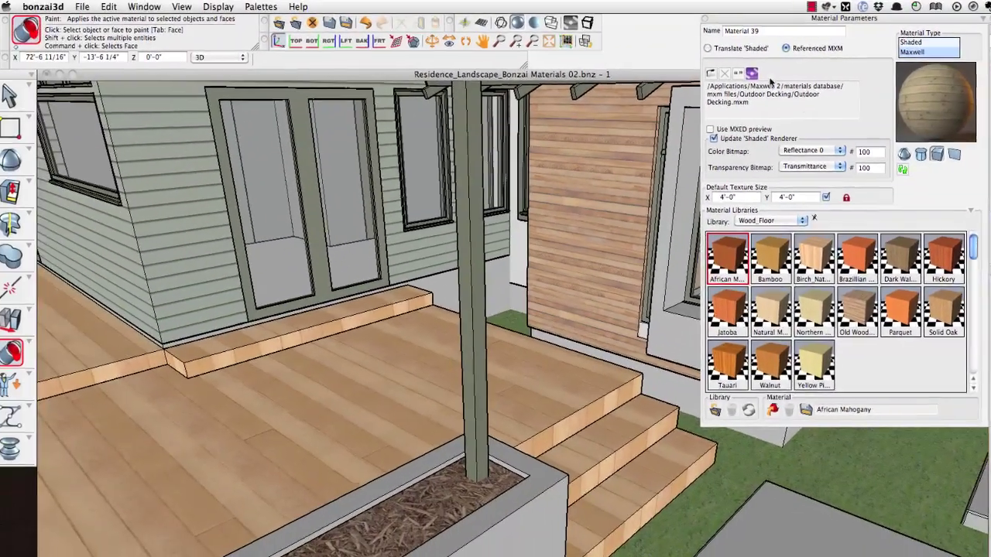
{"action": "left_click", "coordinate": [316, 408]}
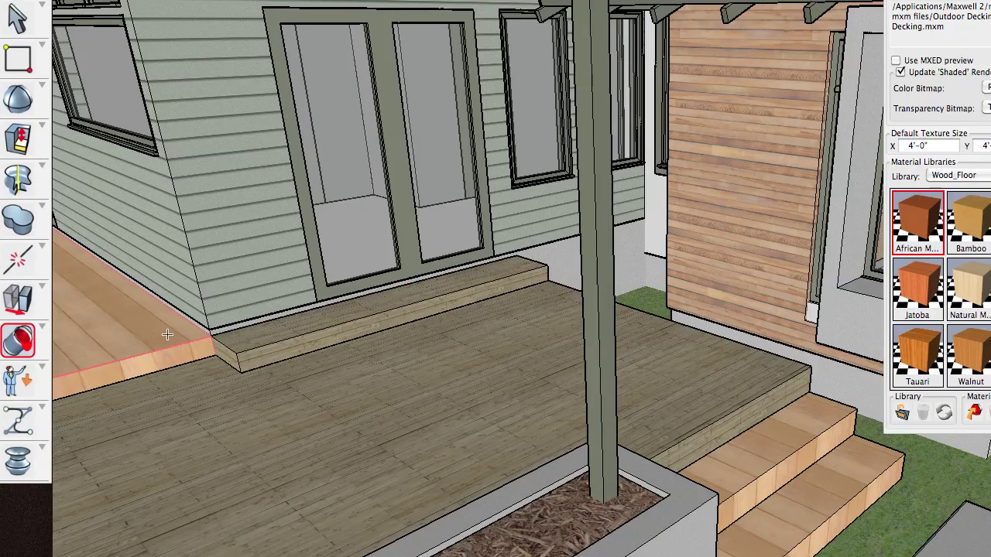
{"action": "left_click", "coordinate": [167, 334]}
{"action": "left_click", "coordinate": [758, 426]}
{"action": "left_click", "coordinate": [797, 472]}
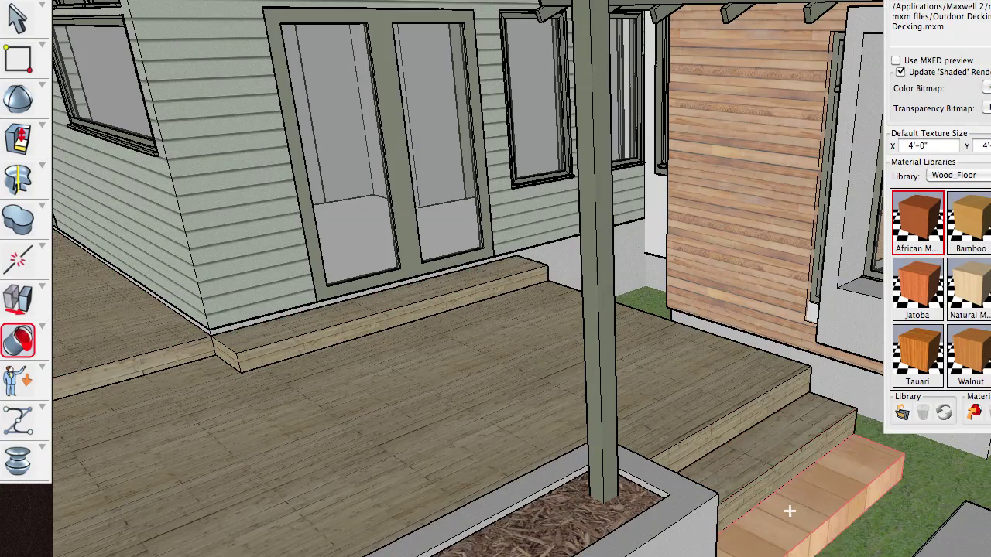
{"action": "left_click", "coordinate": [835, 515]}
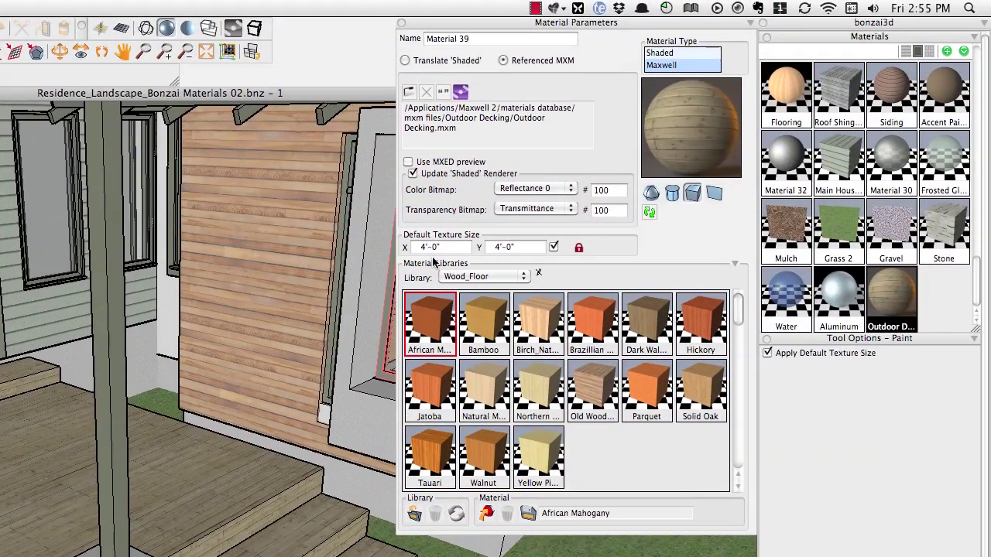
Set the Outdoor Decking material's default texture size to 8'-0" and close its parameters
{"action": "left_click_drag", "start_coordinate": [920, 150], "coordinate": [862, 151]}
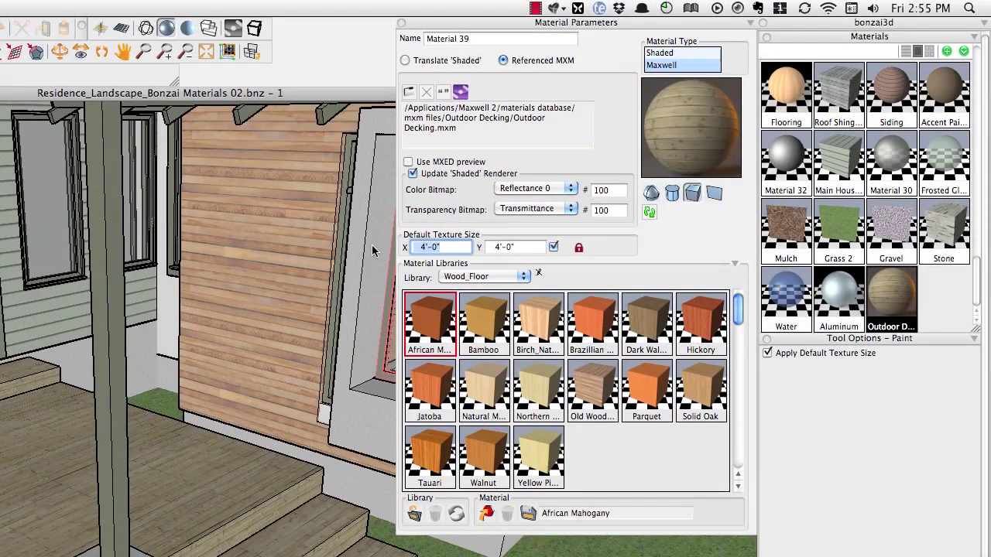
{"action": "type", "text": "8"}
{"action": "key", "text": "Return"}
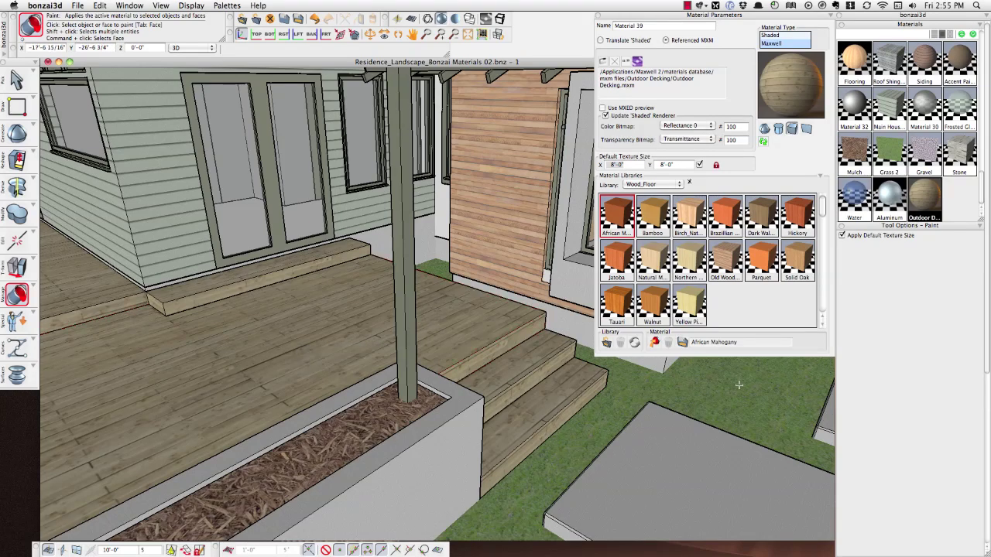
{"action": "left_click", "coordinate": [598, 15]}
Restore the saved View 7 close to the deck surface and start a Maxwell render of it
{"action": "left_click_drag", "start_coordinate": [987, 319], "coordinate": [990, 486]}
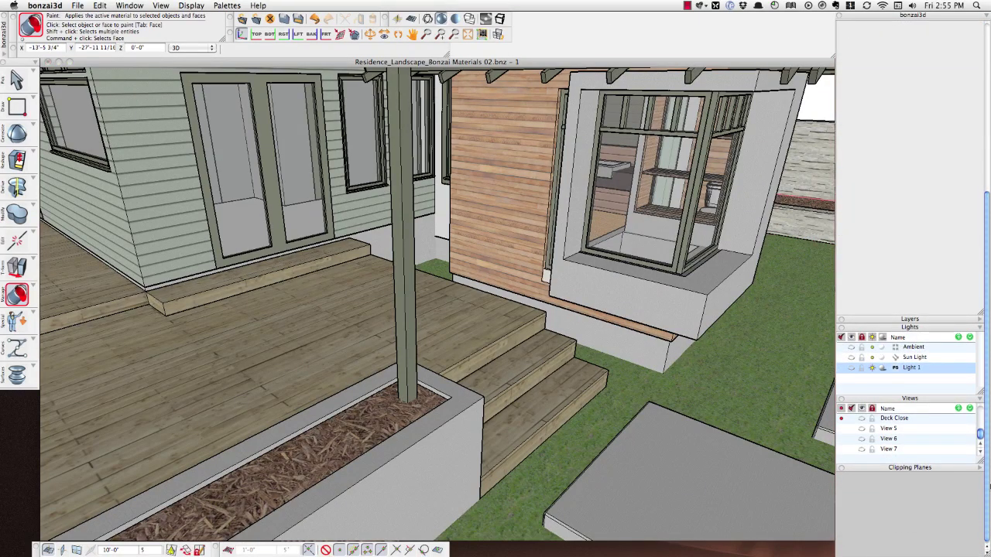
{"action": "left_click", "coordinate": [841, 449]}
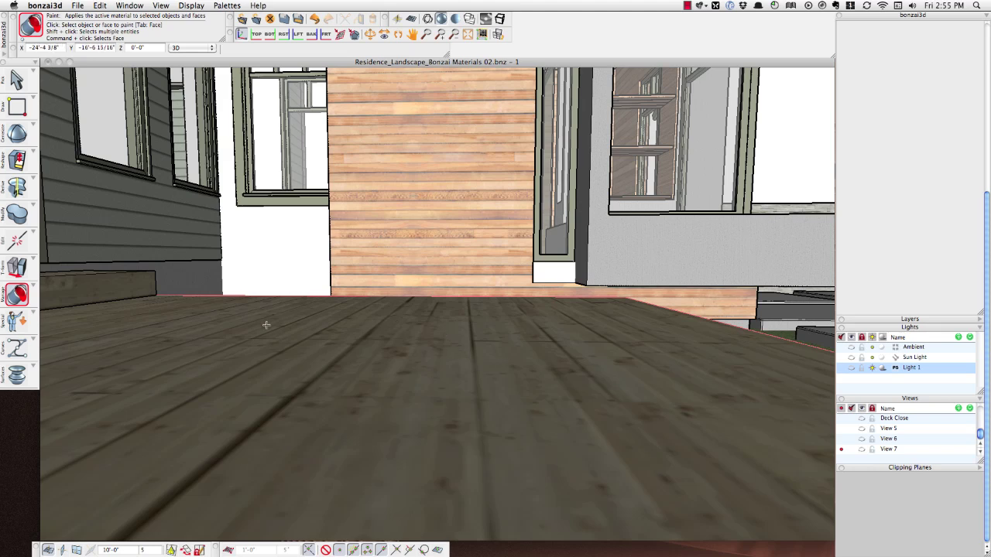
{"action": "left_click", "coordinate": [485, 20]}
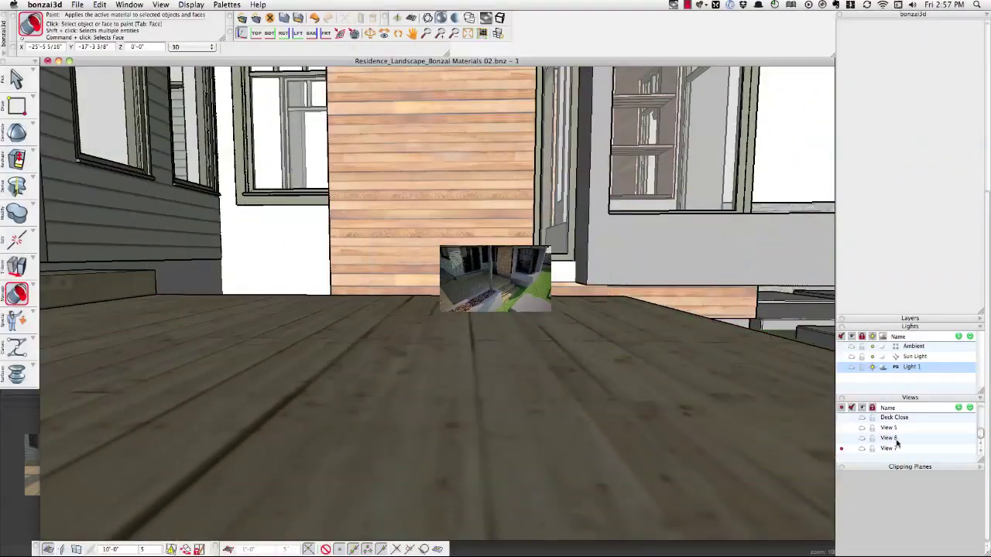
Restore the saved Close view and examine the gravel strip between the concrete pavers up close
{"action": "scroll", "coordinate": [897, 443], "scroll_direction": "up", "scroll_amount": 2}
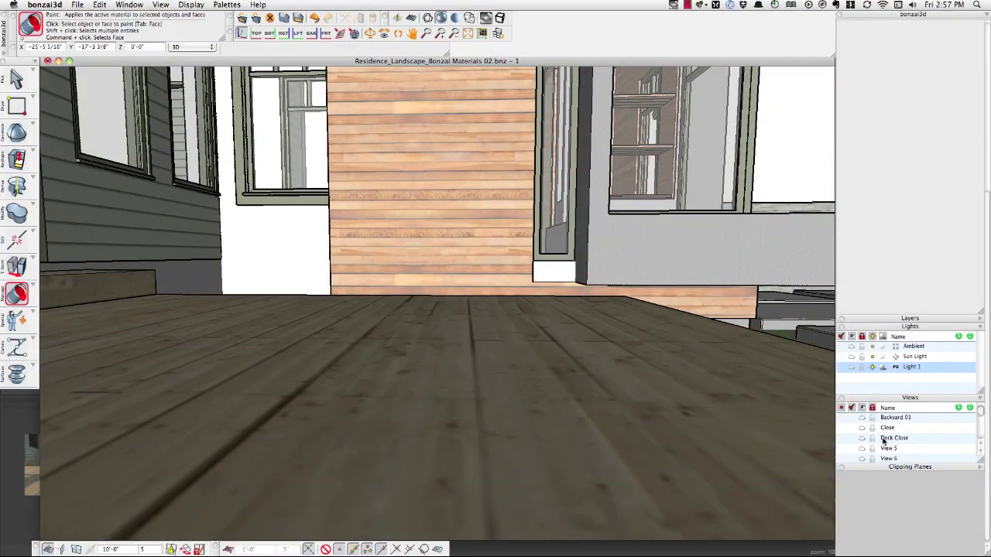
{"action": "left_click", "coordinate": [843, 428]}
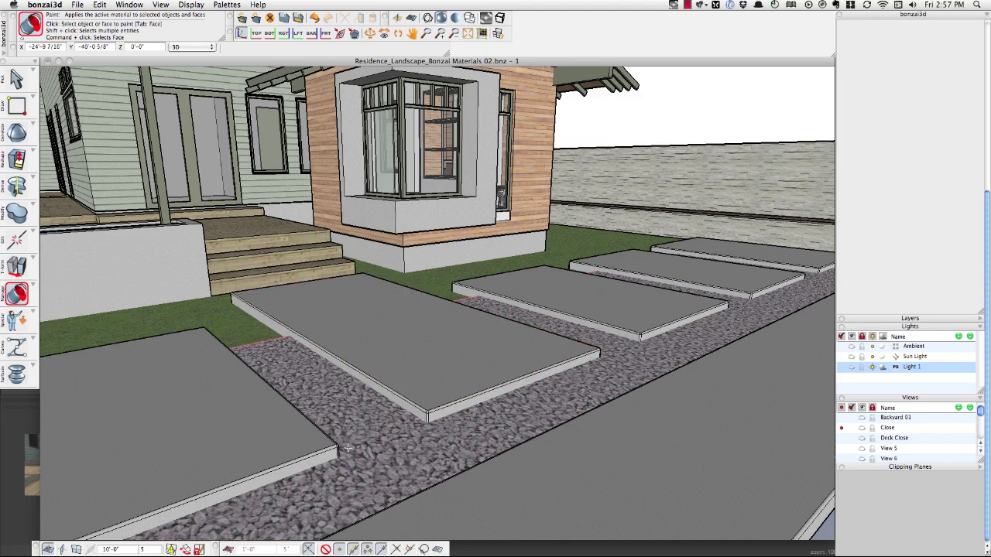
{"action": "key", "text": "Tab"}
{"action": "scroll", "coordinate": [410, 437], "scroll_direction": "up", "scroll_amount": 5}
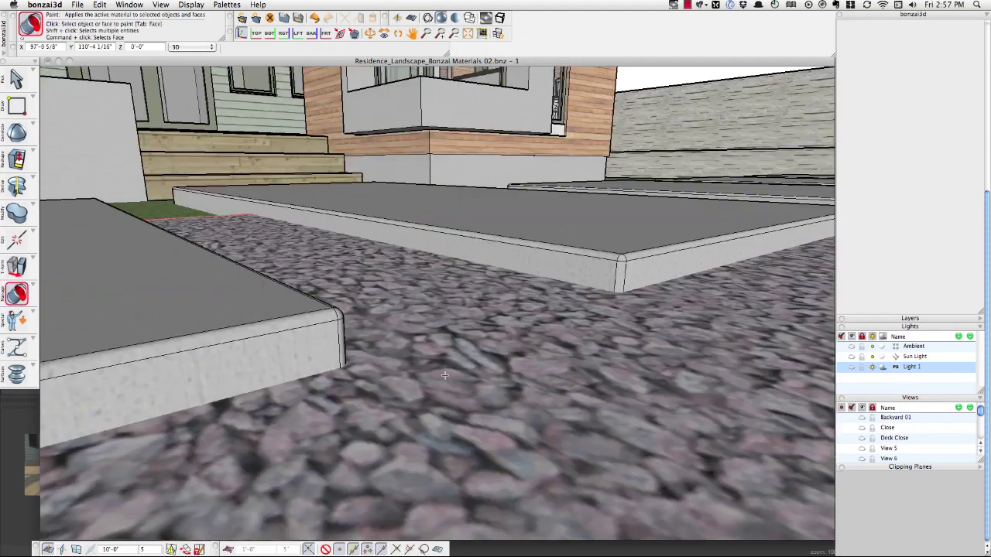
{"action": "scroll", "coordinate": [444, 376], "scroll_direction": "down", "scroll_amount": 5}
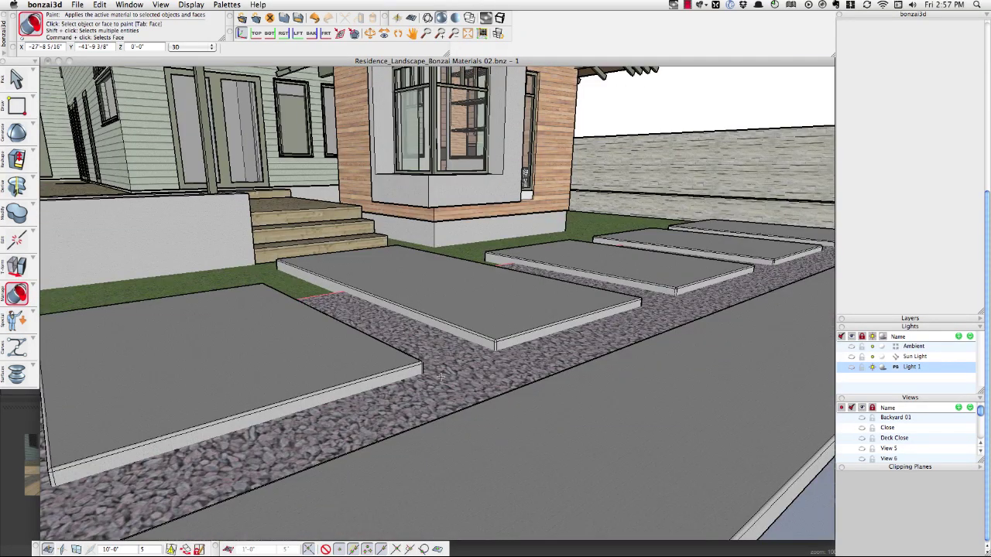
{"action": "key", "text": "Tab"}
{"action": "key", "text": "Tab"}
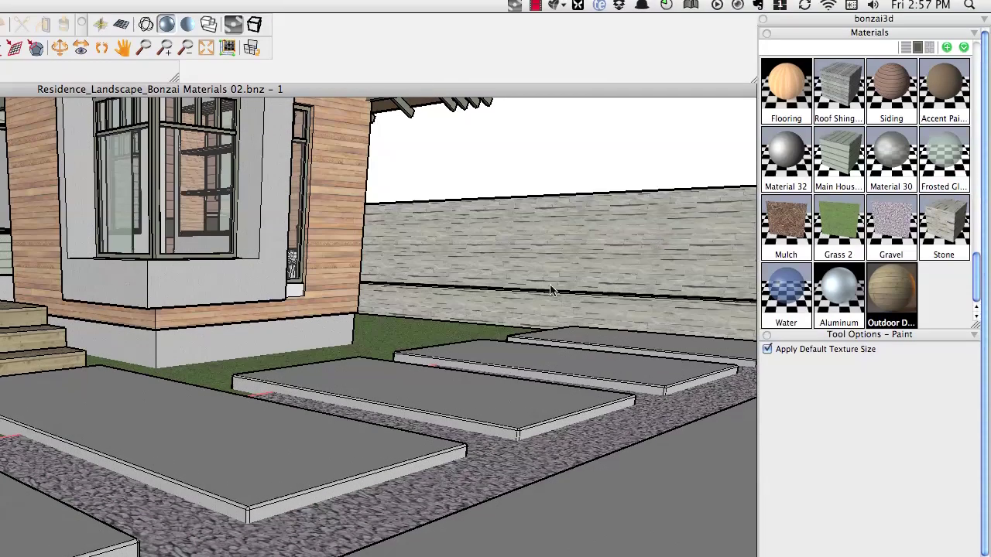
Create another new material and set it to the Maxwell type with a referenced MXM
{"action": "left_click", "coordinate": [946, 35]}
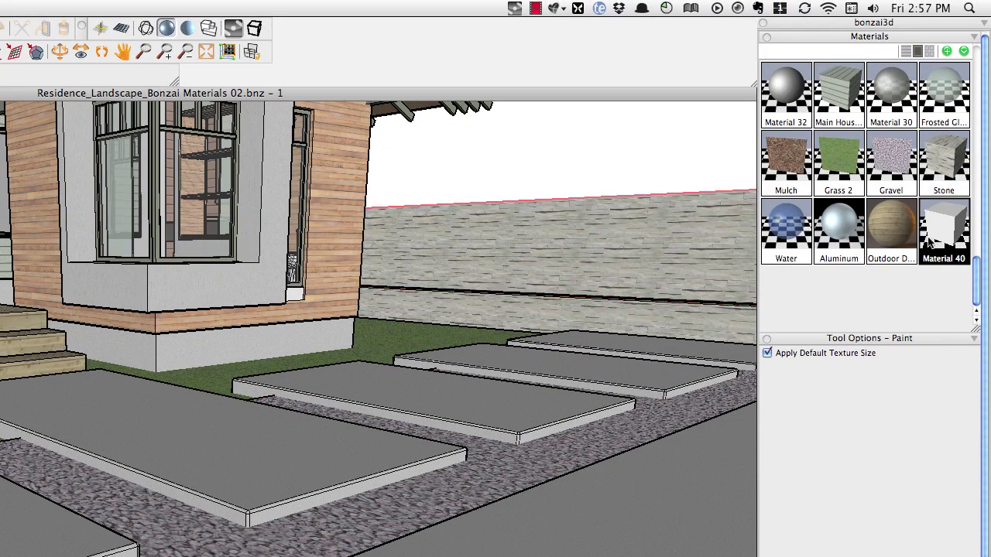
{"action": "double_click", "coordinate": [960, 232]}
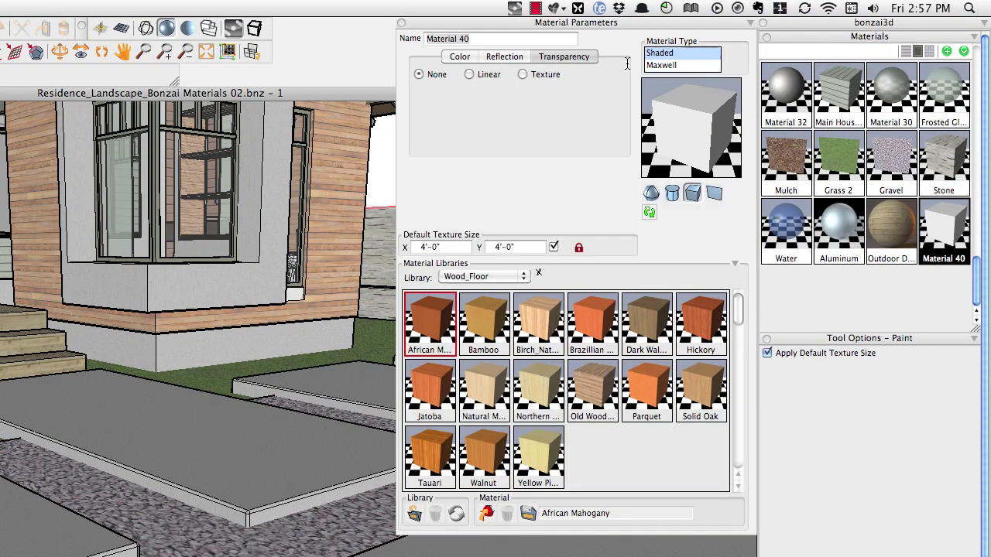
{"action": "left_click", "coordinate": [661, 67]}
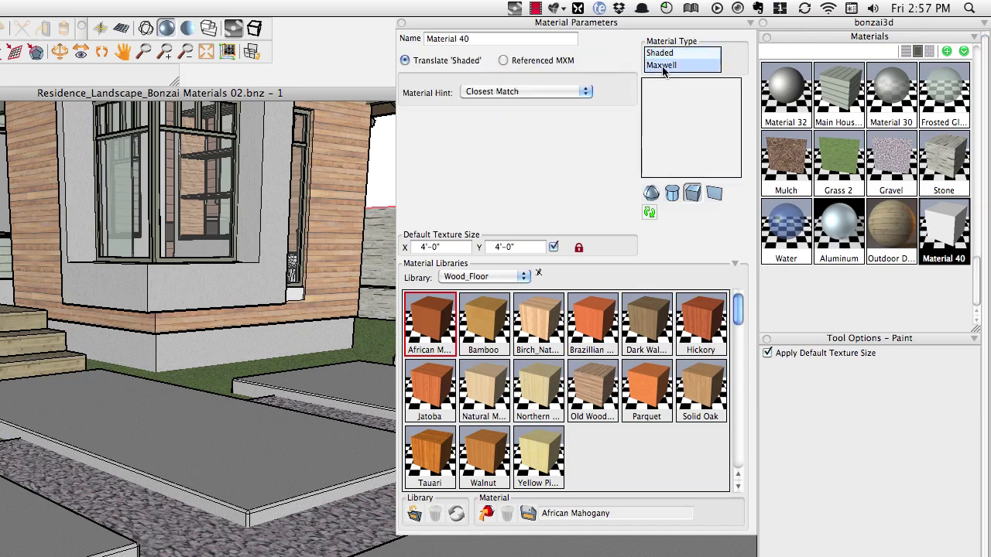
{"action": "left_click", "coordinate": [504, 60]}
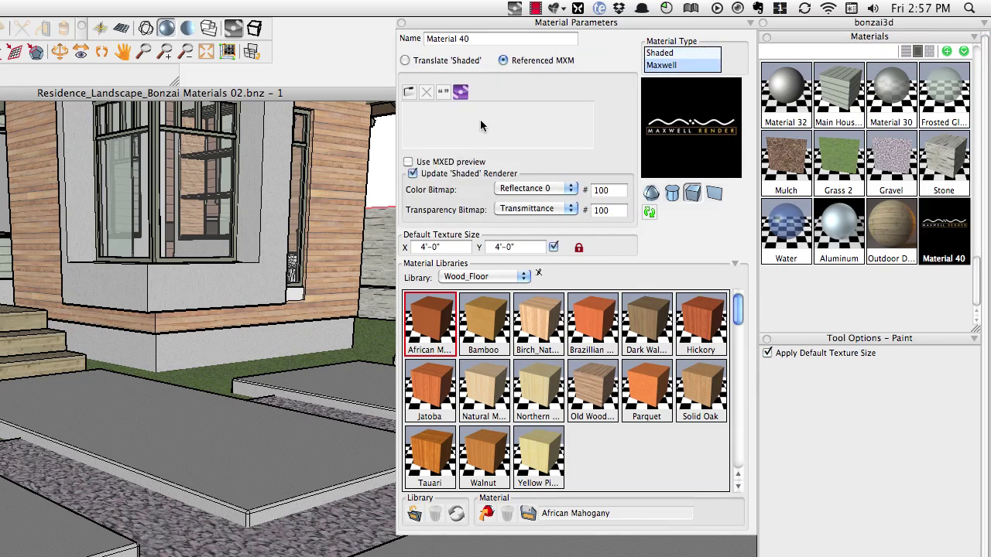
Load Stone Rocks 2.mxm as the referenced MXM from the Rocks - Stones folder of Maxwell Materials in the Work drive's Textures folder
{"action": "left_click", "coordinate": [409, 93]}
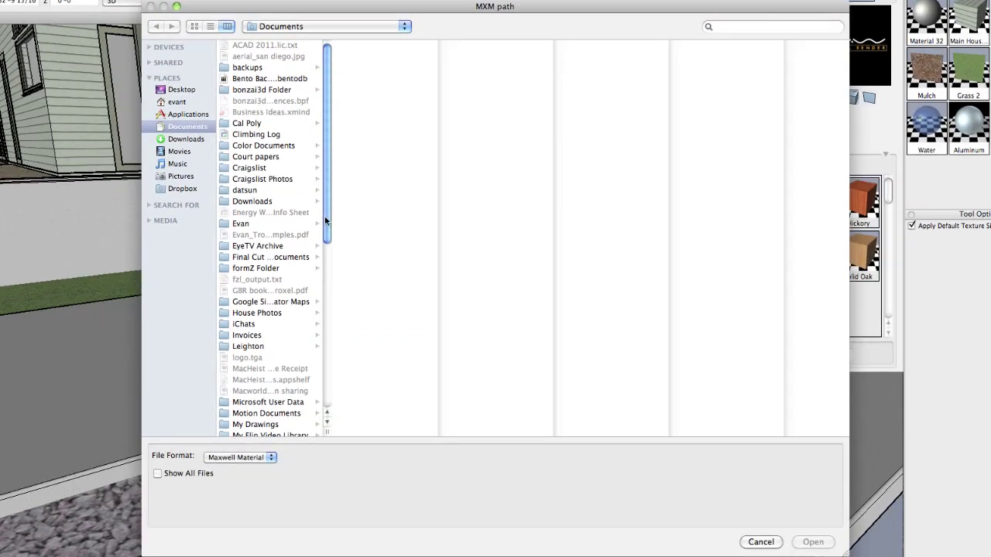
{"action": "left_click_drag", "start_coordinate": [327, 216], "coordinate": [259, 167]}
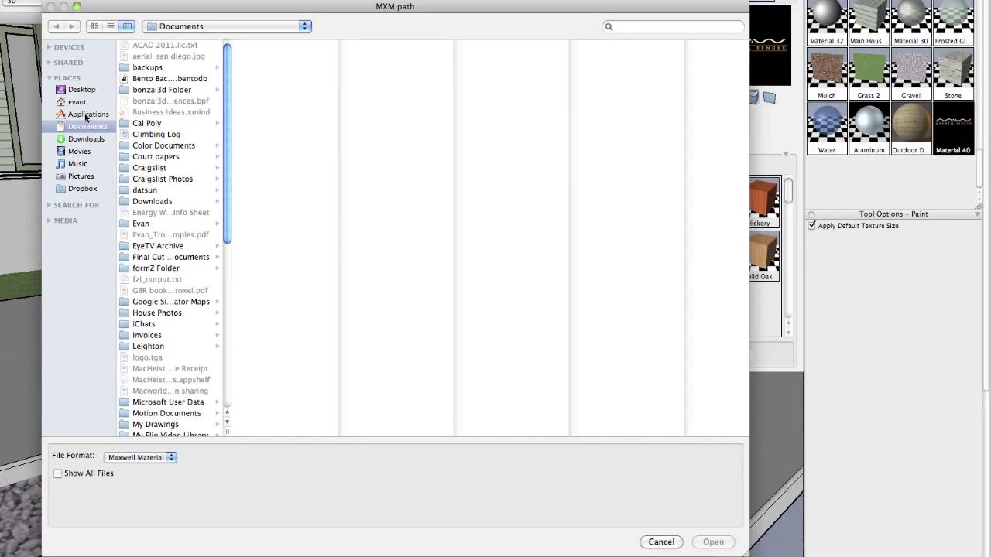
{"action": "left_click", "coordinate": [87, 114]}
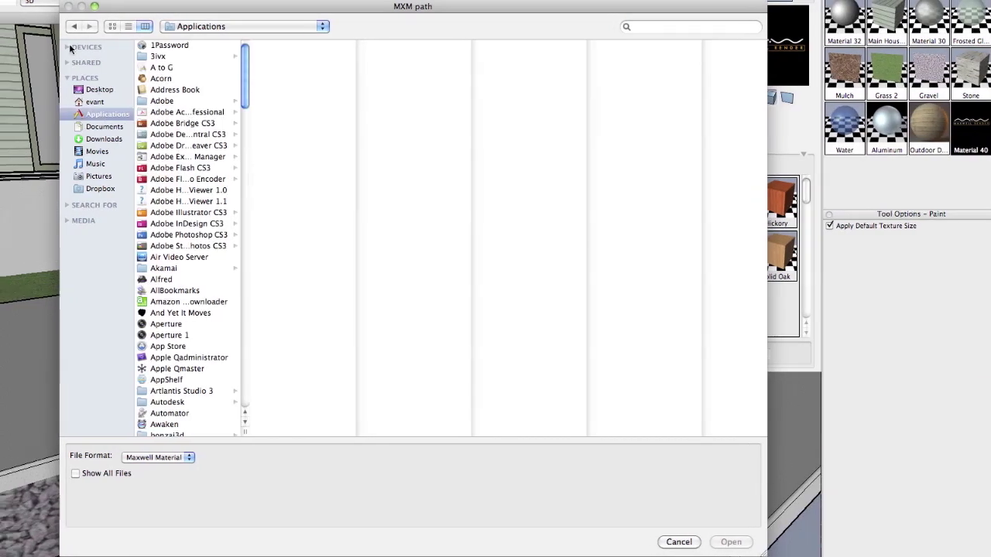
{"action": "left_click", "coordinate": [51, 46]}
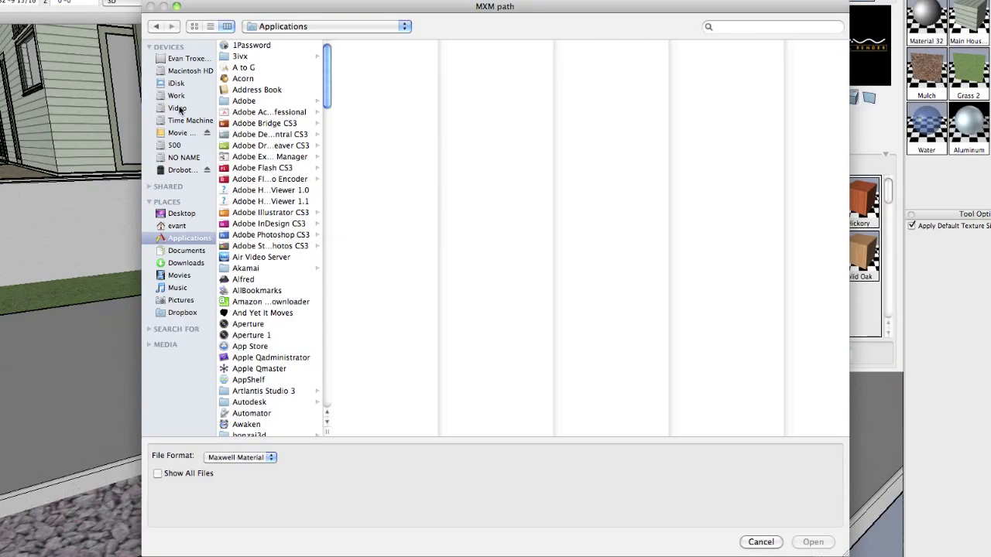
{"action": "left_click", "coordinate": [177, 95]}
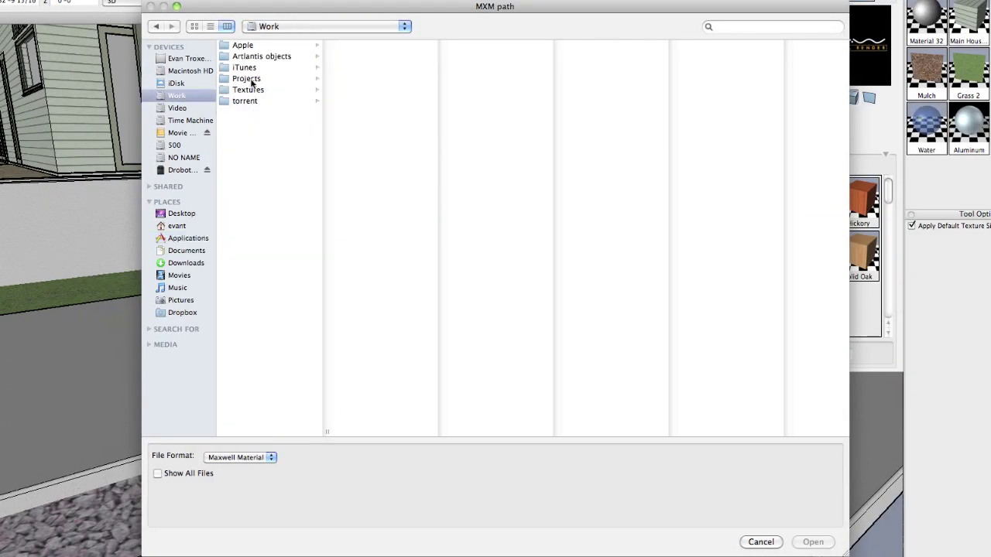
{"action": "left_click", "coordinate": [248, 92]}
{"action": "left_click", "coordinate": [379, 101]}
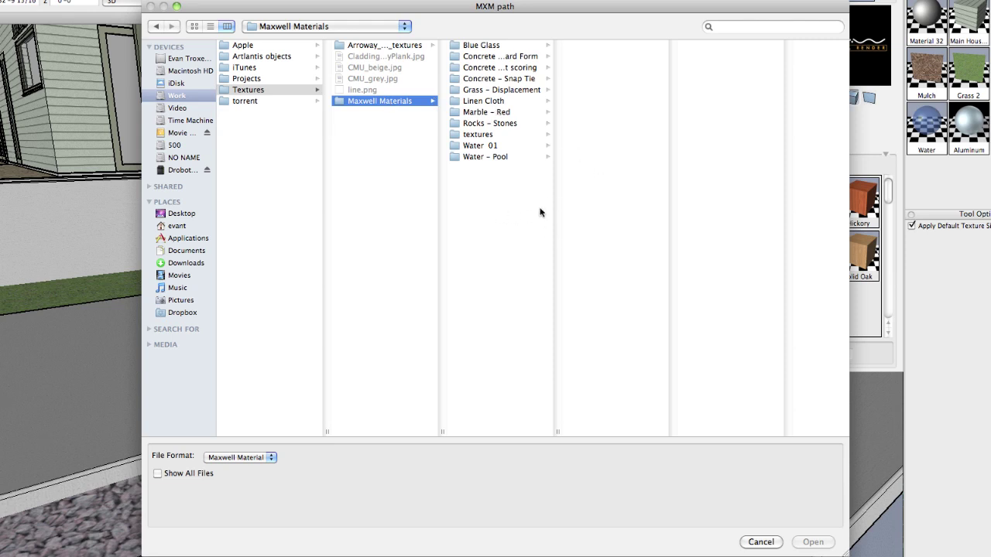
{"action": "left_click_drag", "start_coordinate": [556, 436], "coordinate": [601, 410]}
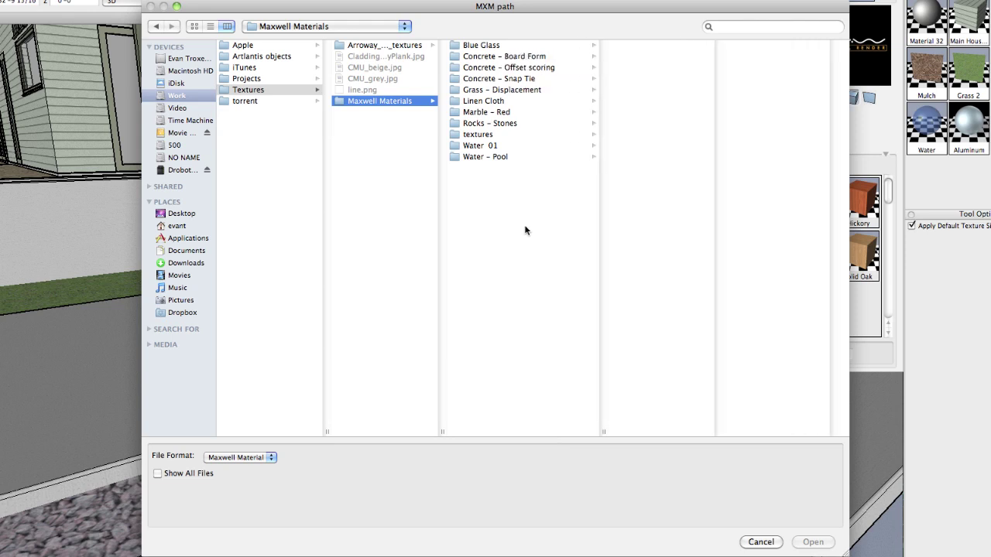
{"action": "left_click", "coordinate": [498, 124]}
{"action": "left_click", "coordinate": [659, 45]}
{"action": "left_click", "coordinate": [813, 542]}
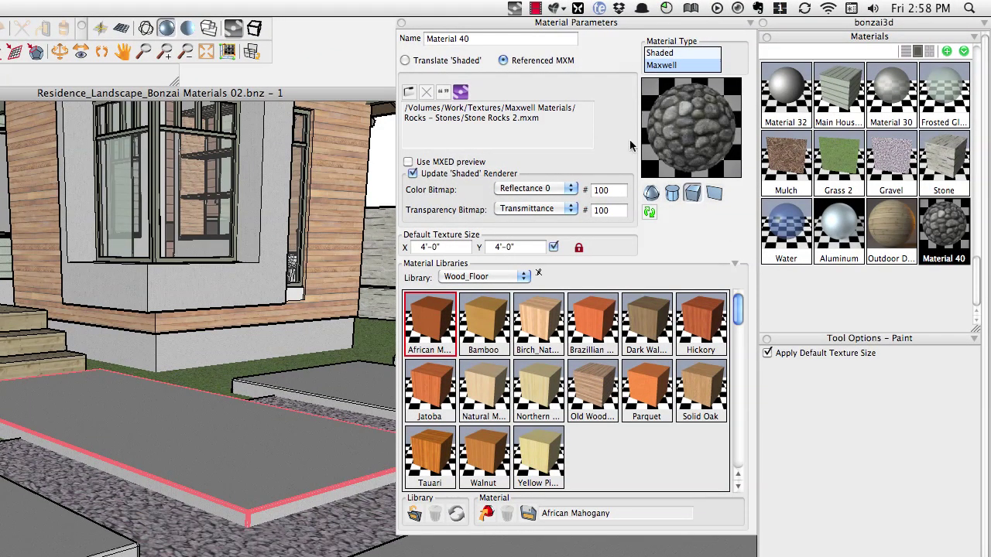
Name the material after its Stone Rocks 2 MXM file and paint the gravel bed around the pavers with it
{"action": "left_click", "coordinate": [444, 92]}
{"action": "left_click", "coordinate": [400, 23]}
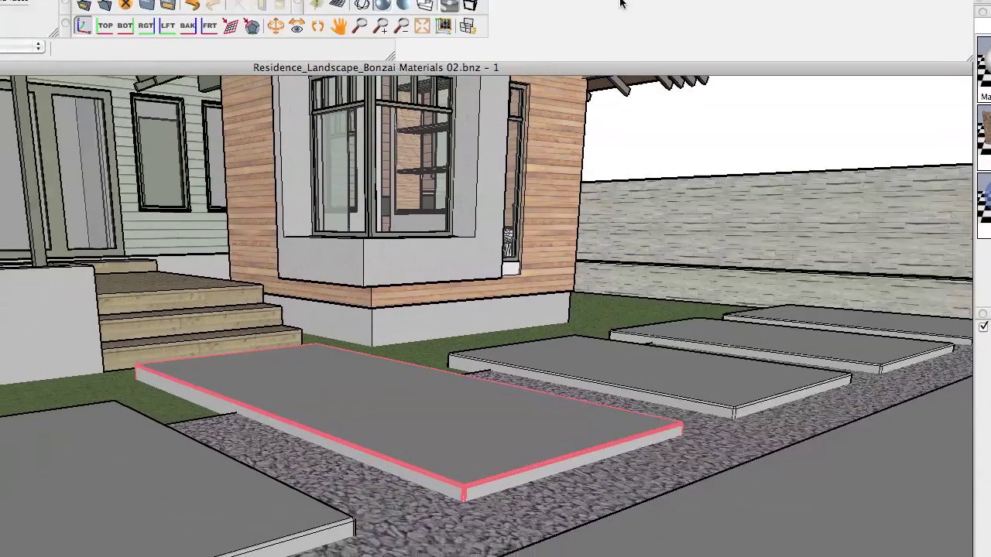
{"action": "left_click", "coordinate": [23, 389]}
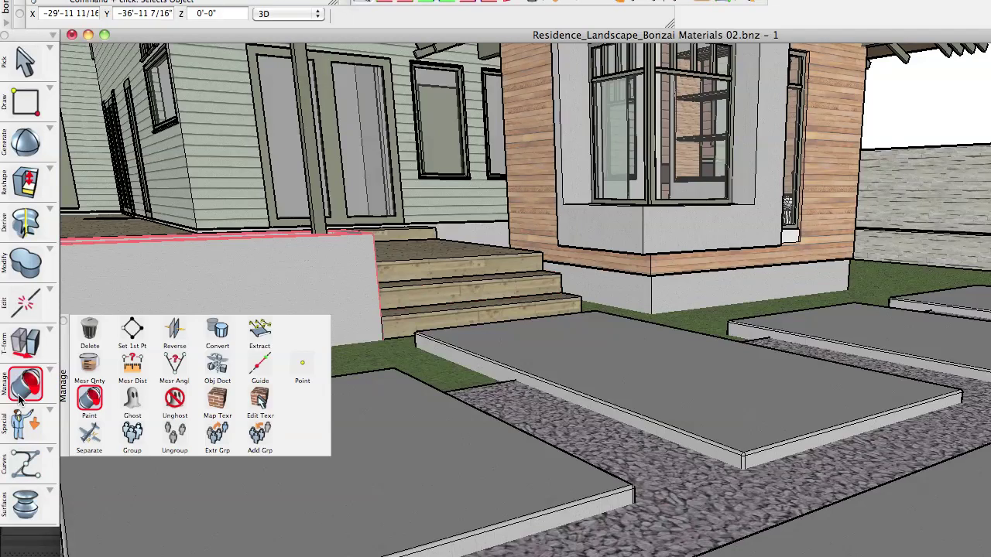
{"action": "left_click", "coordinate": [644, 467]}
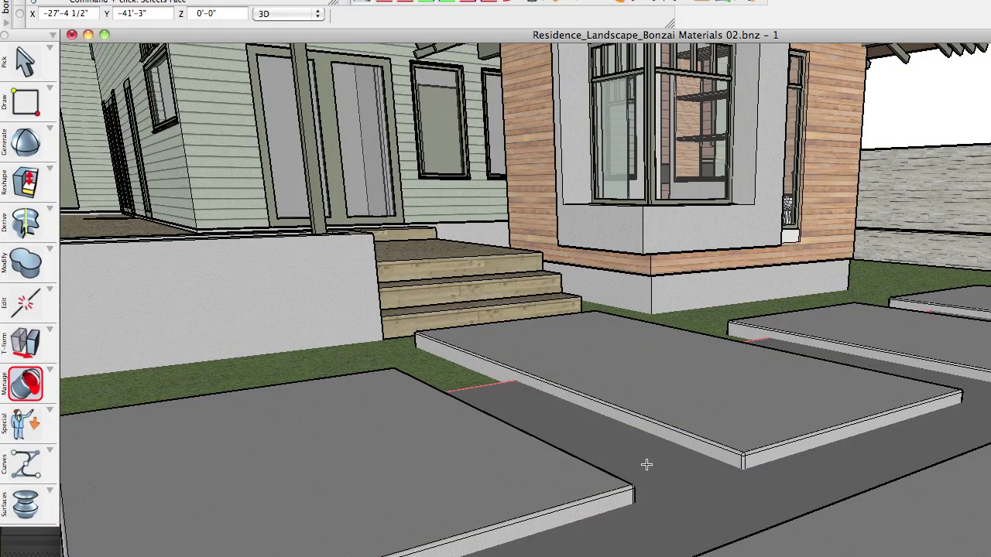
{"action": "middle_click_drag", "start_coordinate": [648, 465], "coordinate": [670, 472]}
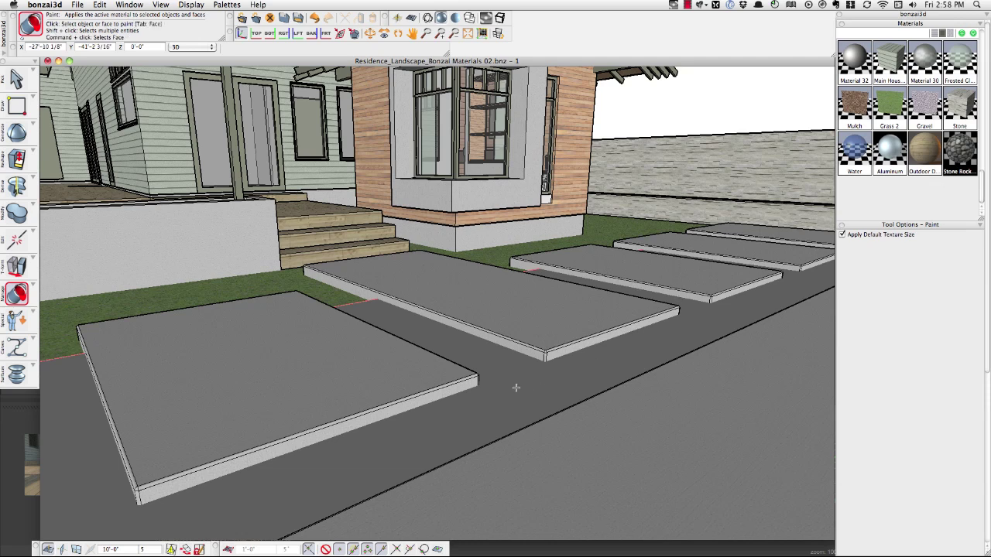
Review the Color Bitmap options of the Stone Rocks 2 material, keep Reflectance 0 and close its parameters
{"action": "key", "text": "Tab"}
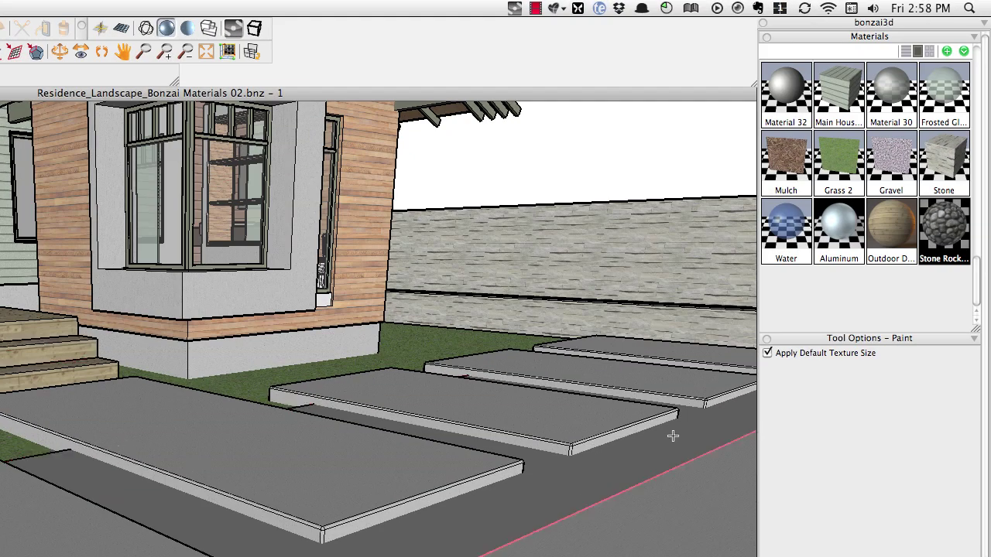
{"action": "double_click", "coordinate": [939, 238]}
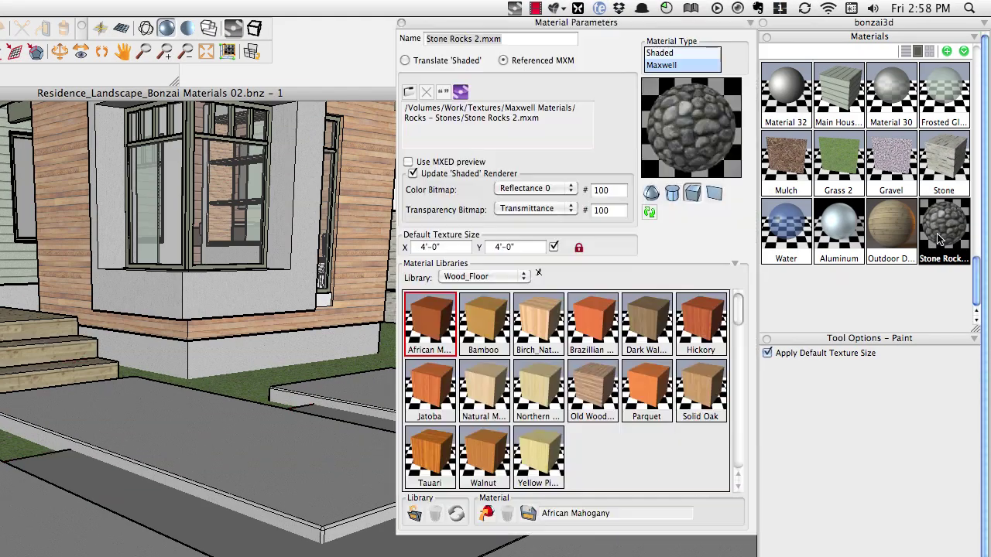
{"action": "left_click", "coordinate": [542, 189]}
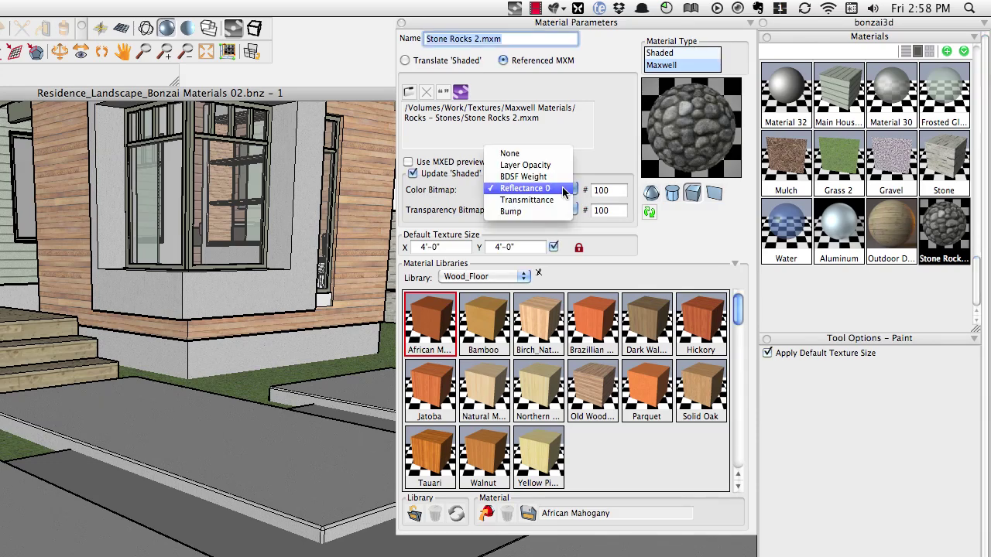
{"action": "left_click", "coordinate": [552, 188]}
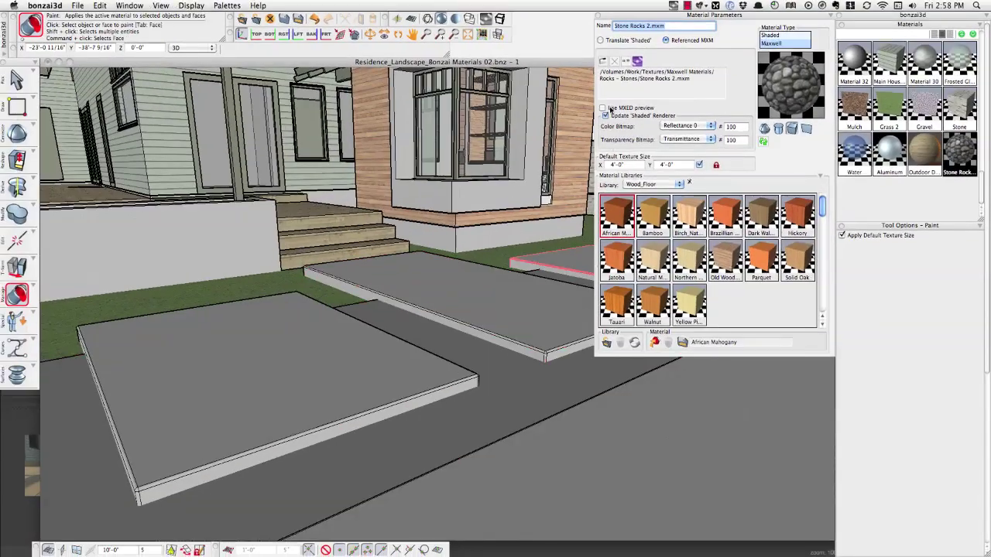
{"action": "left_click", "coordinate": [598, 15]}
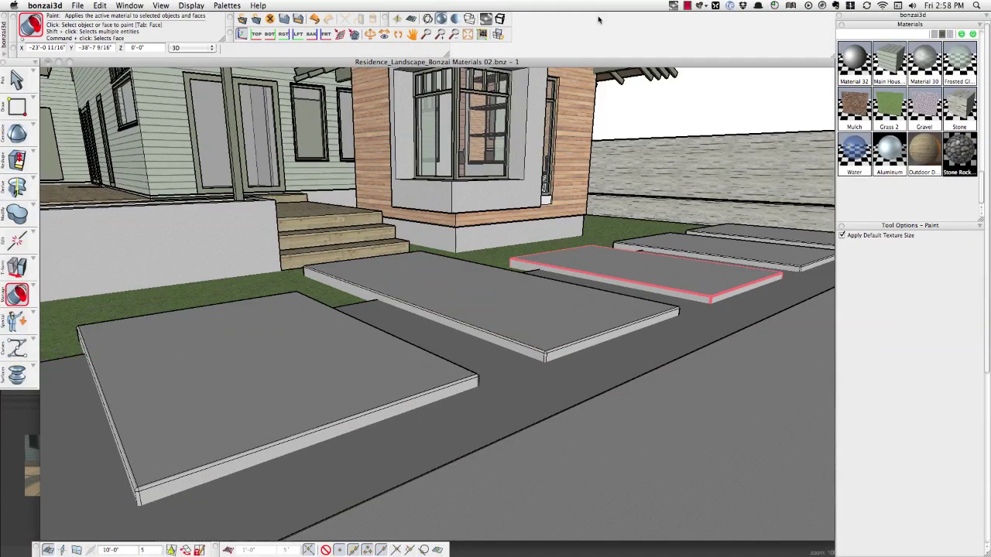
Render the current view in Maxwell and zoom in on the Stone Rocks 2 gravel bed between the pavers
{"action": "left_click", "coordinate": [486, 19]}
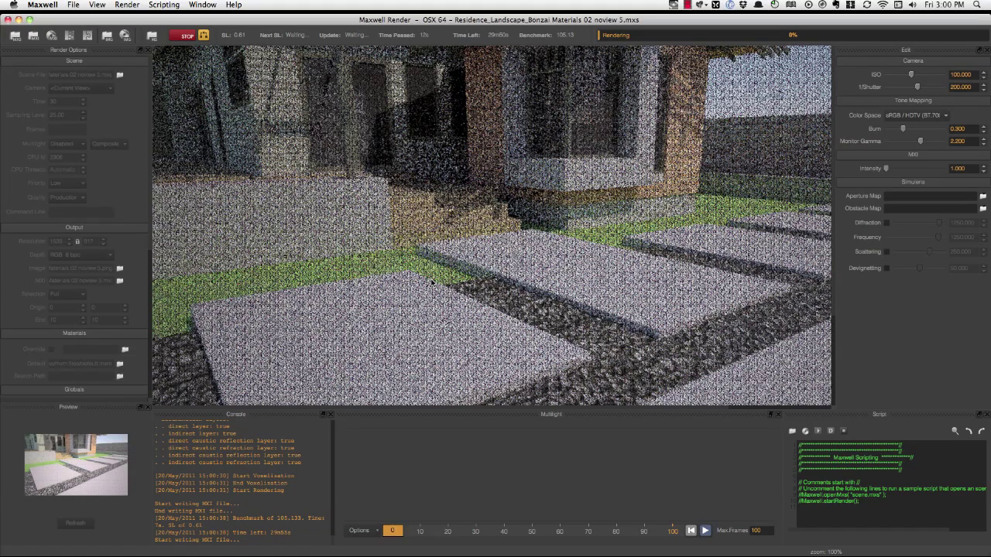
{"action": "left_click_drag", "start_coordinate": [601, 353], "coordinate": [520, 243]}
{"action": "scroll", "coordinate": [499, 290], "scroll_direction": "up", "scroll_amount": 2}
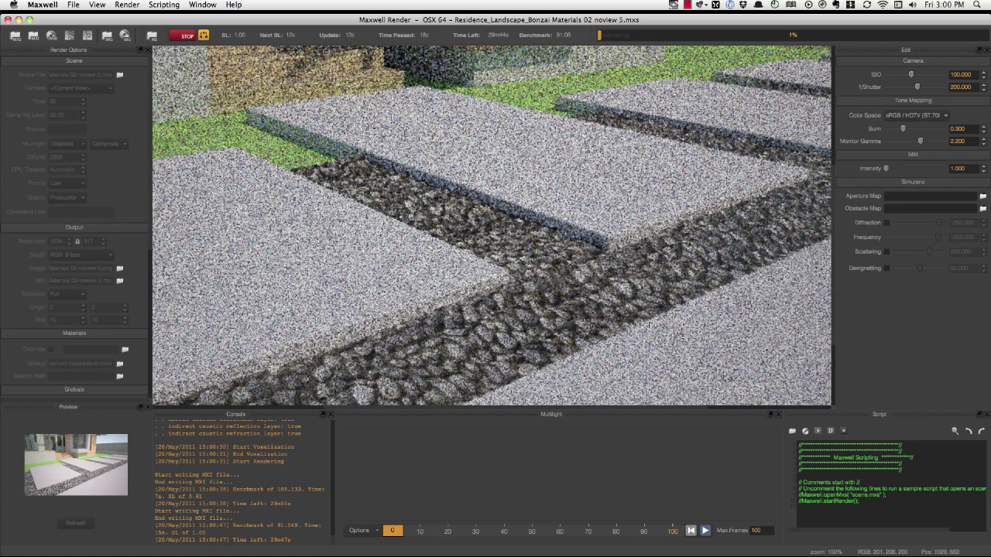
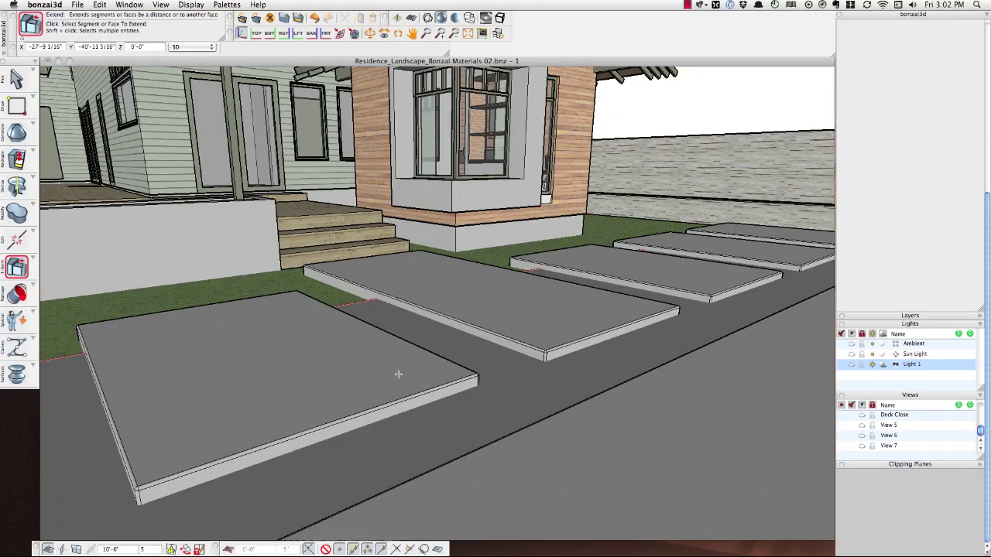
Mesh the gravel bed face around the pavers at 6" spacing in X and Y and repaint it with Stone Rocks 2
{"action": "left_click", "coordinate": [24, 242]}
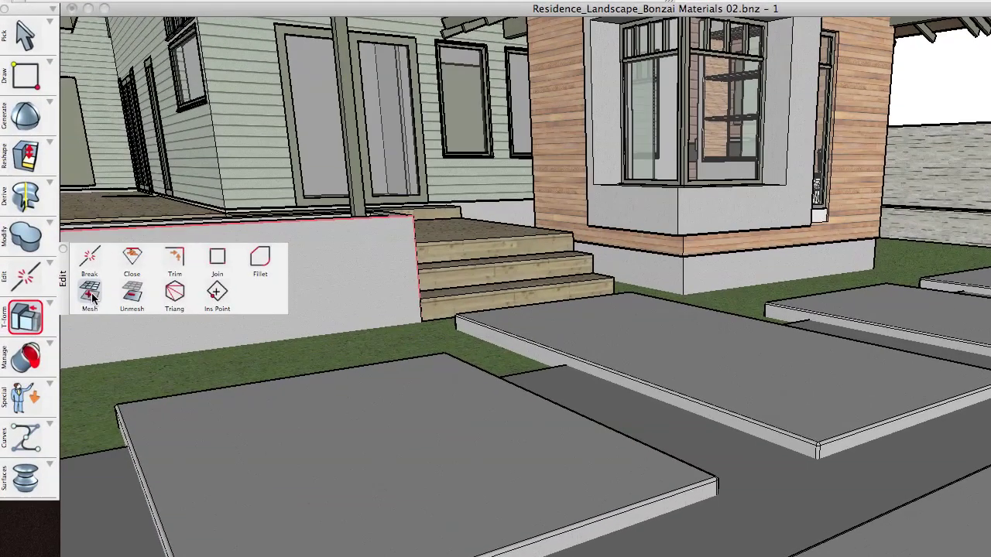
{"action": "left_click", "coordinate": [59, 250]}
{"action": "left_click", "coordinate": [90, 293]}
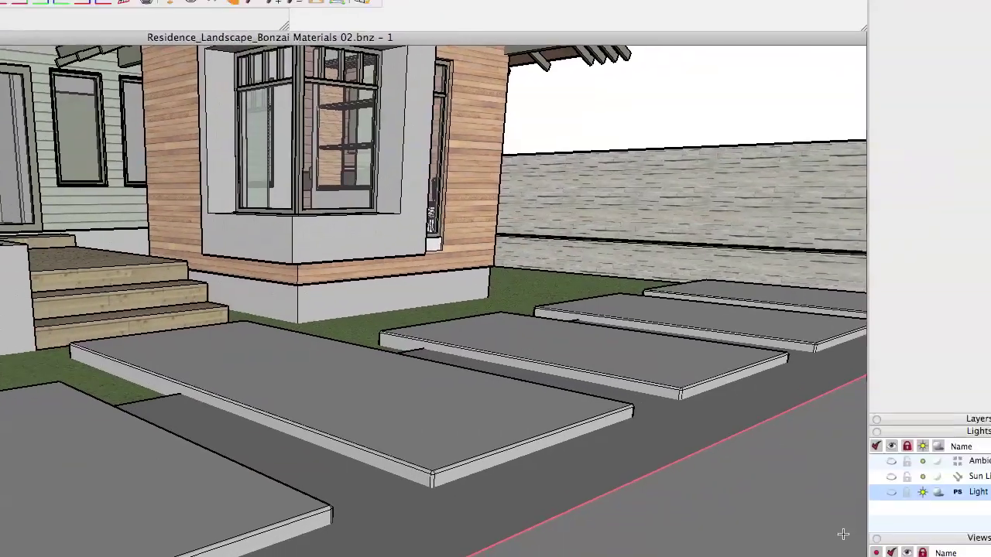
{"action": "scroll", "coordinate": [984, 299], "scroll_direction": "up", "scroll_amount": 5}
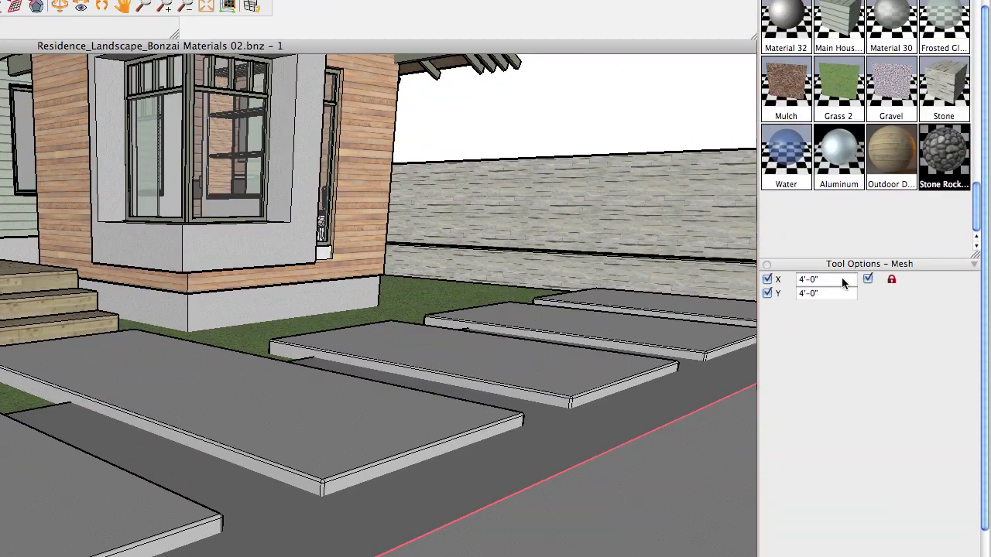
{"action": "left_click", "coordinate": [842, 279]}
{"action": "type", "text": "6"}
{"action": "key", "text": "Return"}
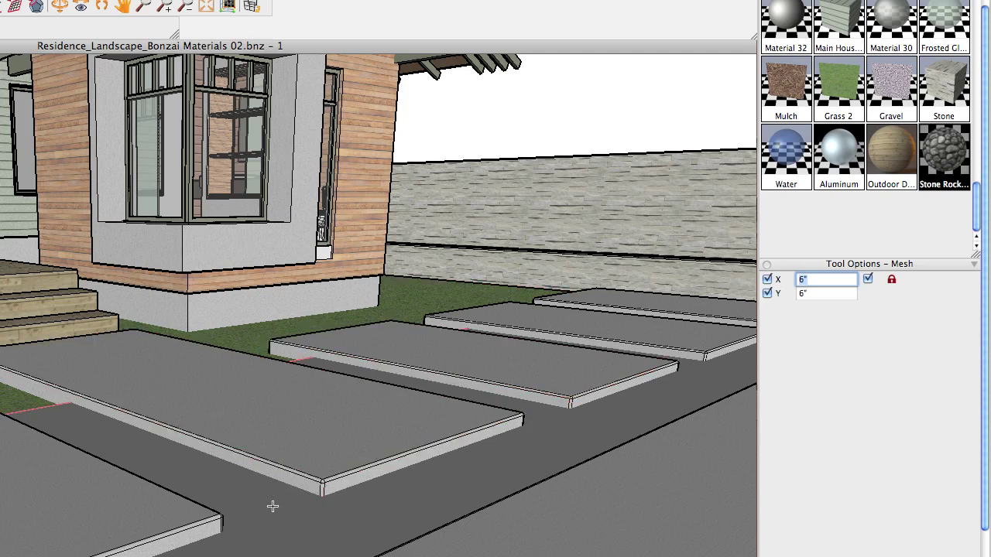
{"action": "left_click", "coordinate": [367, 553]}
{"action": "key", "text": "space"}
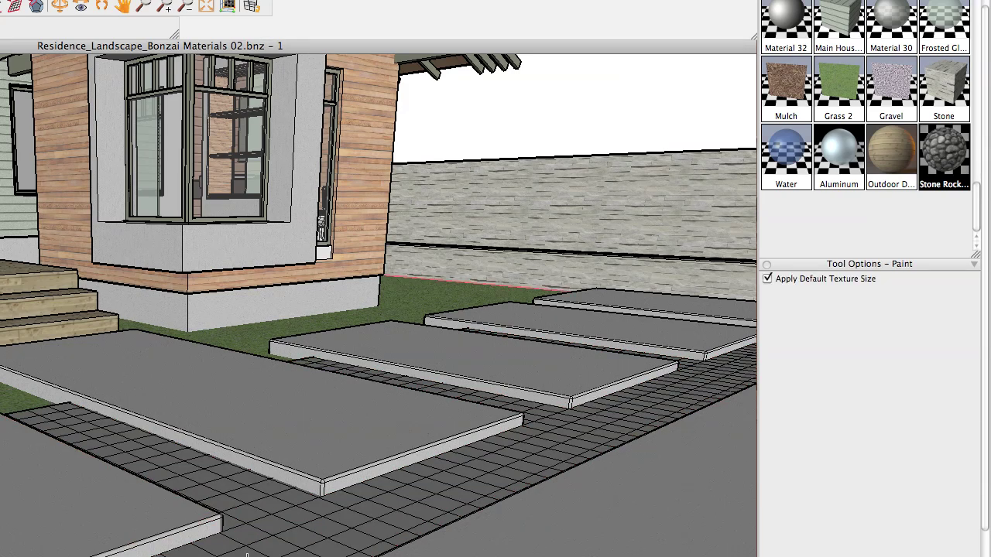
{"action": "left_click", "coordinate": [297, 535]}
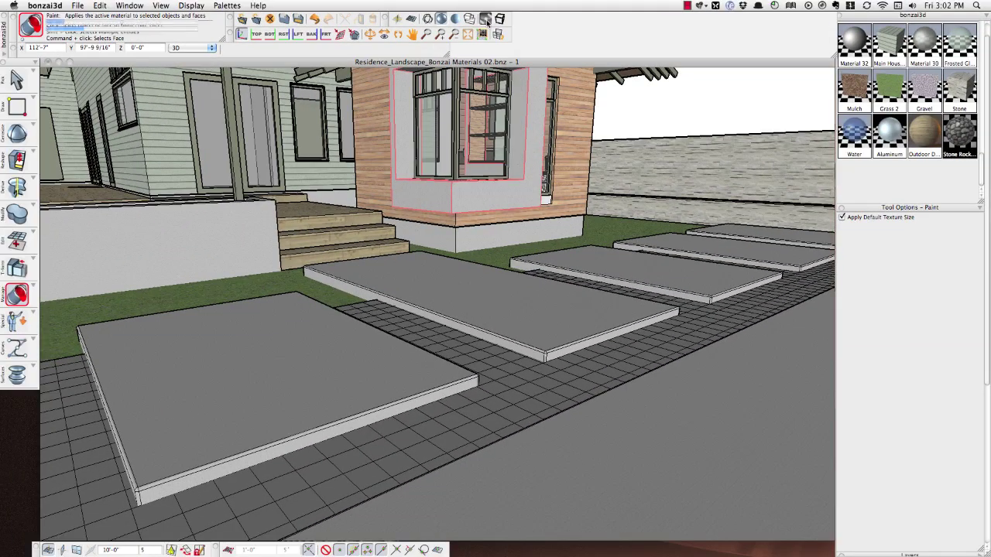
Render the meshed gravel bed in Maxwell and inspect the displacement of the rocks
{"action": "left_click", "coordinate": [487, 24]}
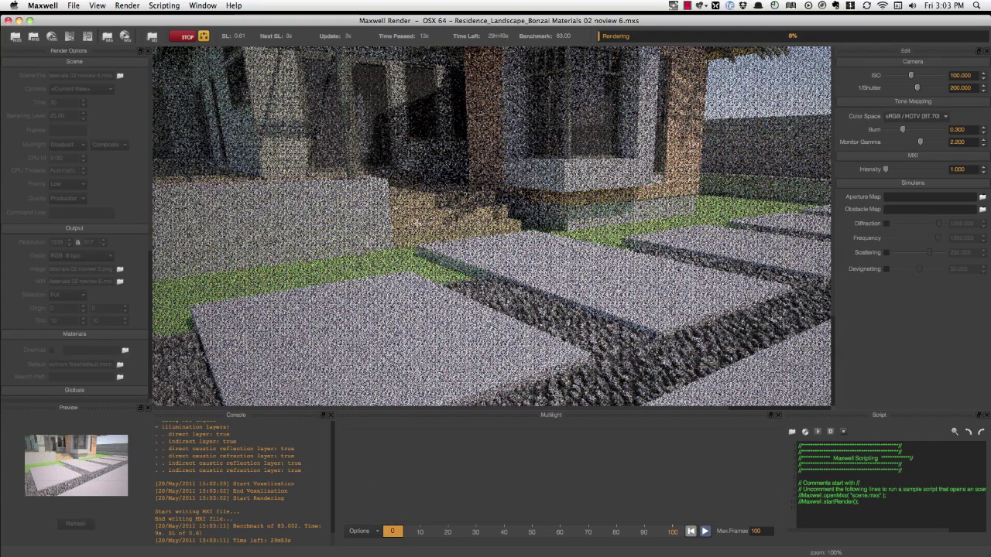
{"action": "scroll", "coordinate": [418, 224], "scroll_direction": "down", "scroll_amount": 1}
{"action": "scroll", "coordinate": [604, 328], "scroll_direction": "up", "scroll_amount": 1}
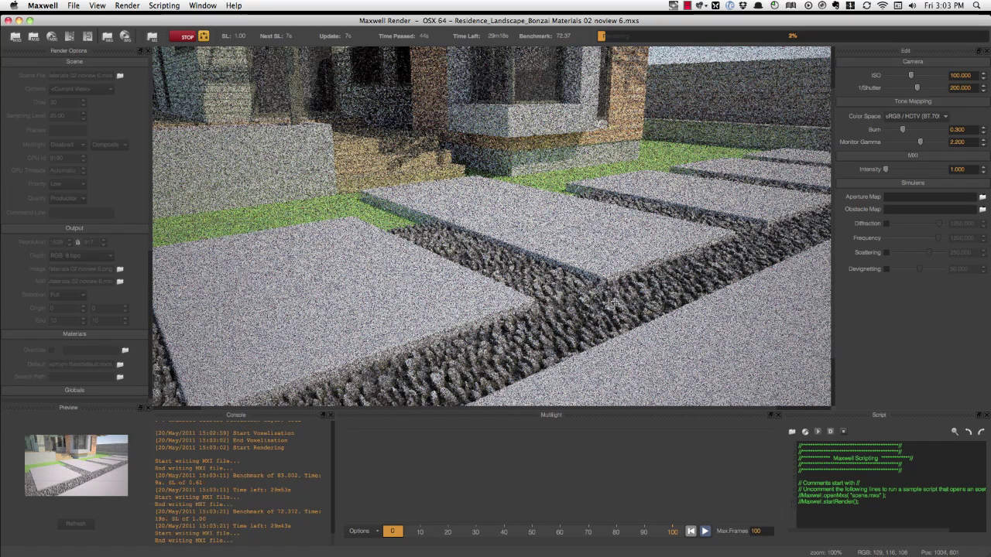
Return to bonzai3d, edit Stone Rocks 2 in the Maxwell Material Editor with displacement height 0.1 %, save the MXM and close its parameters
{"action": "key", "text": "super+Tab"}
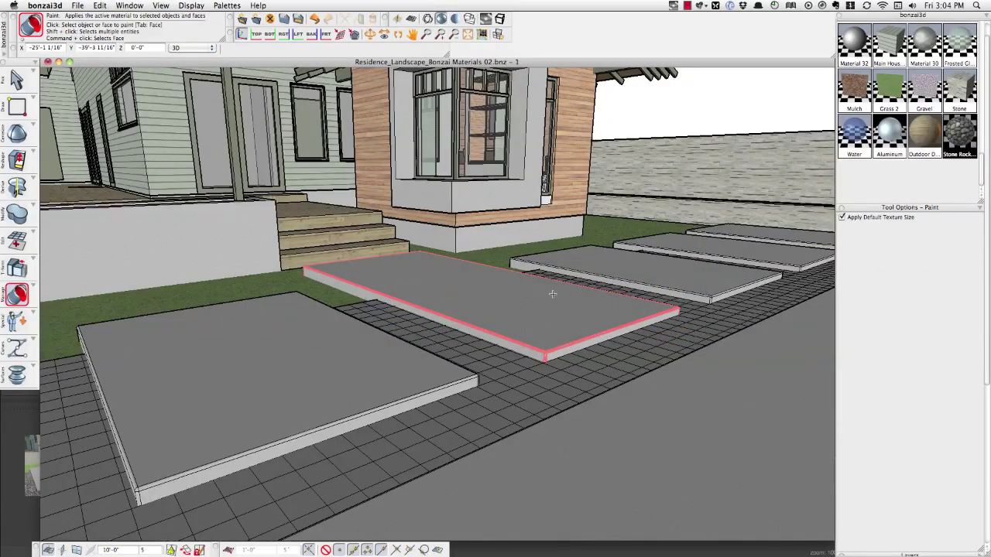
{"action": "double_click", "coordinate": [967, 139]}
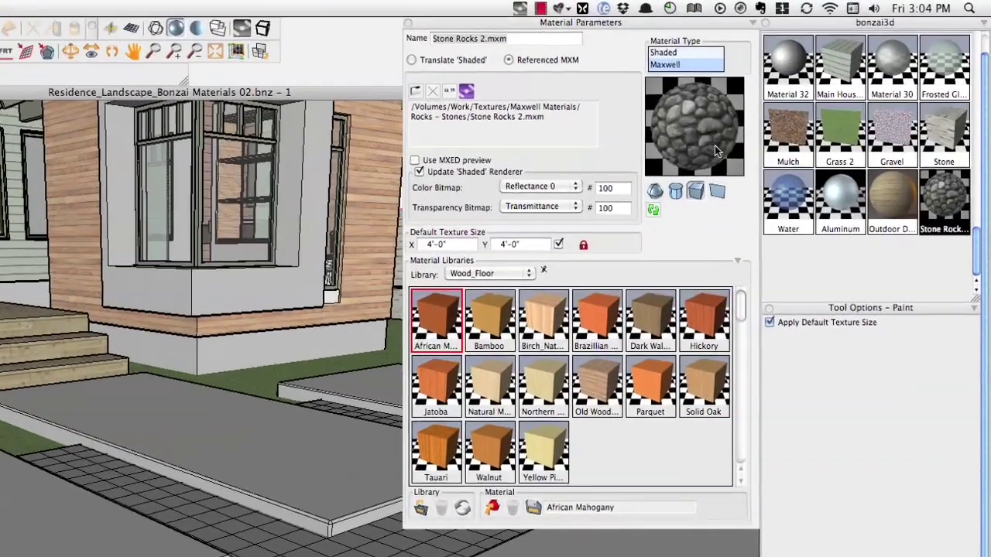
{"action": "key", "text": "super+Tab"}
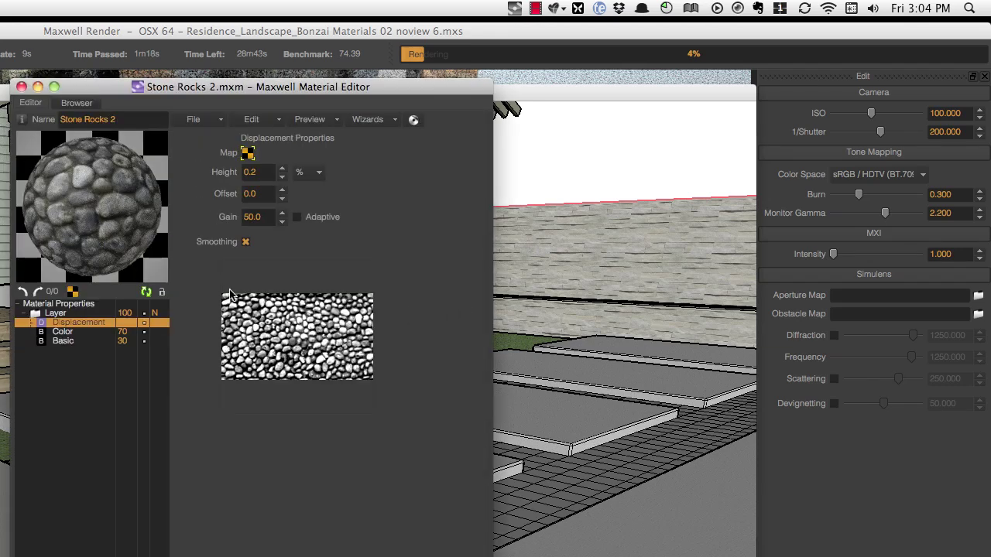
{"action": "left_click", "coordinate": [258, 174]}
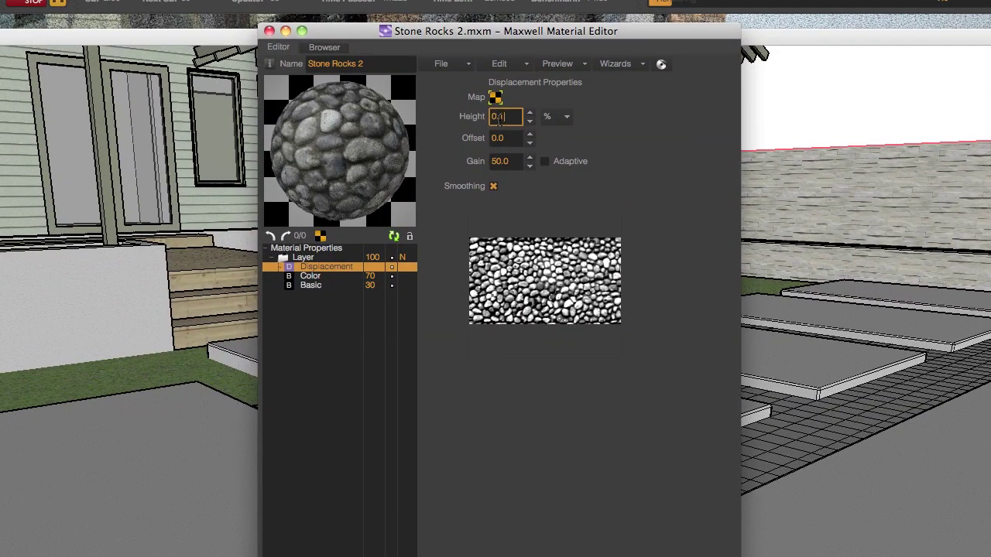
{"action": "left_click", "coordinate": [443, 65]}
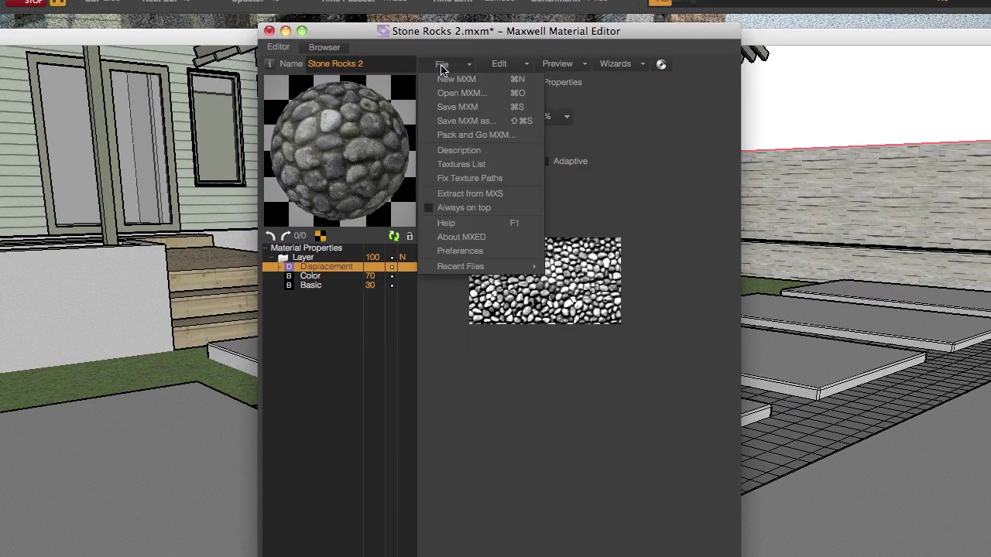
{"action": "left_click", "coordinate": [451, 108]}
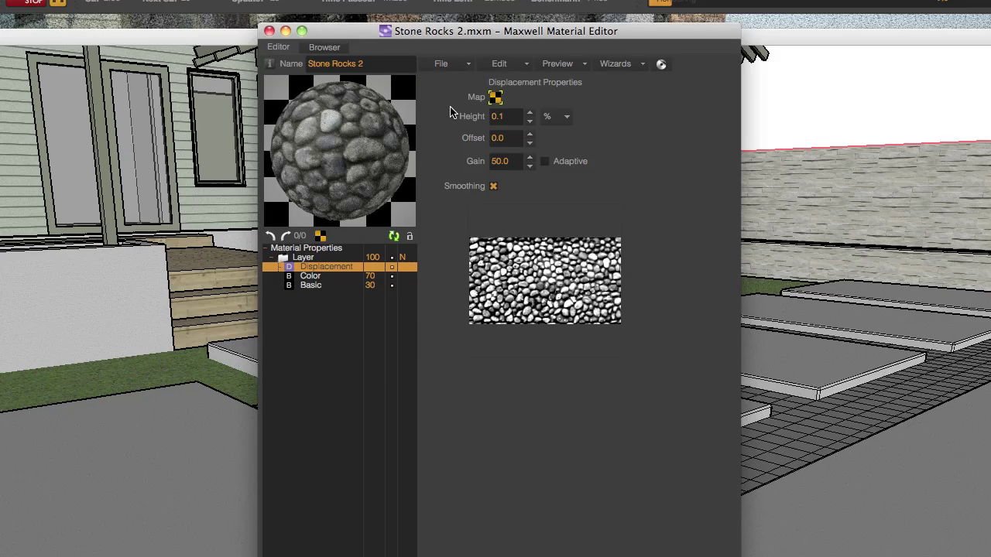
{"action": "left_click", "coordinate": [269, 31]}
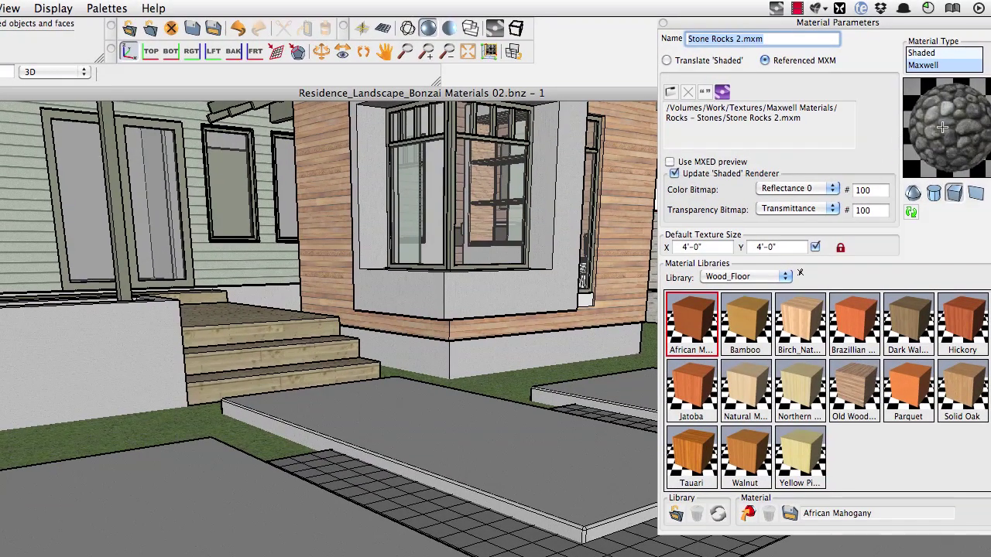
{"action": "left_click", "coordinate": [663, 24]}
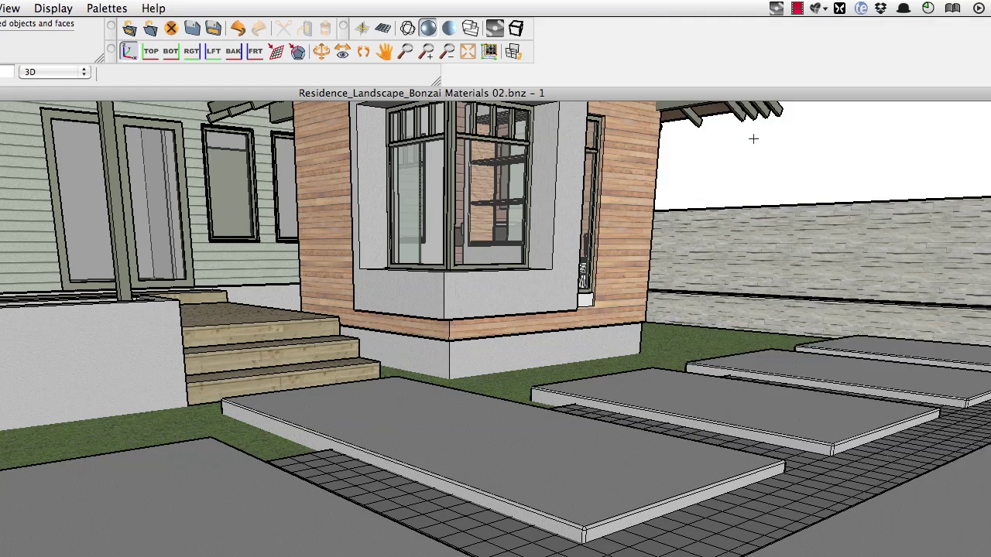
Render the view again in Maxwell to check the rocks with the reduced displacement height
{"action": "left_click", "coordinate": [498, 31]}
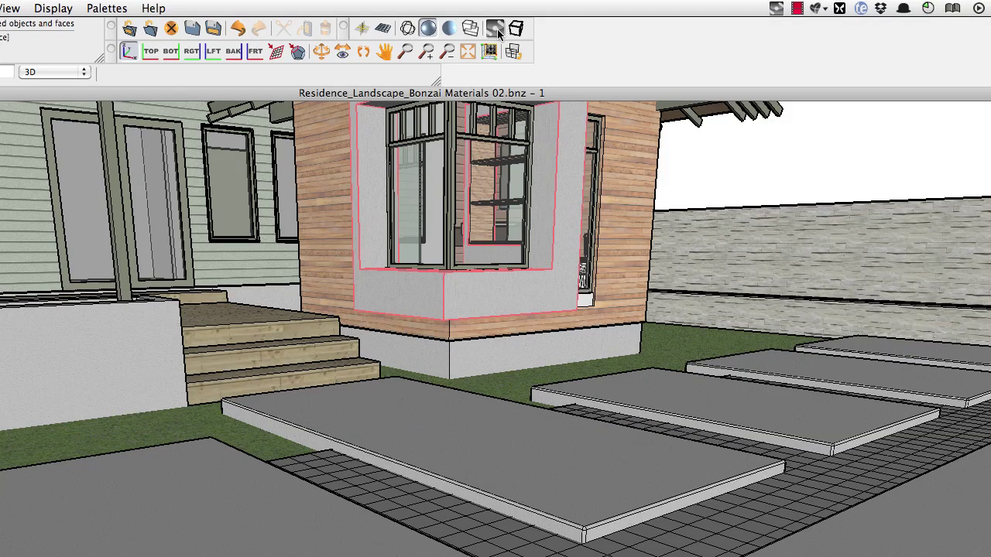
{"action": "left_click", "coordinate": [498, 31]}
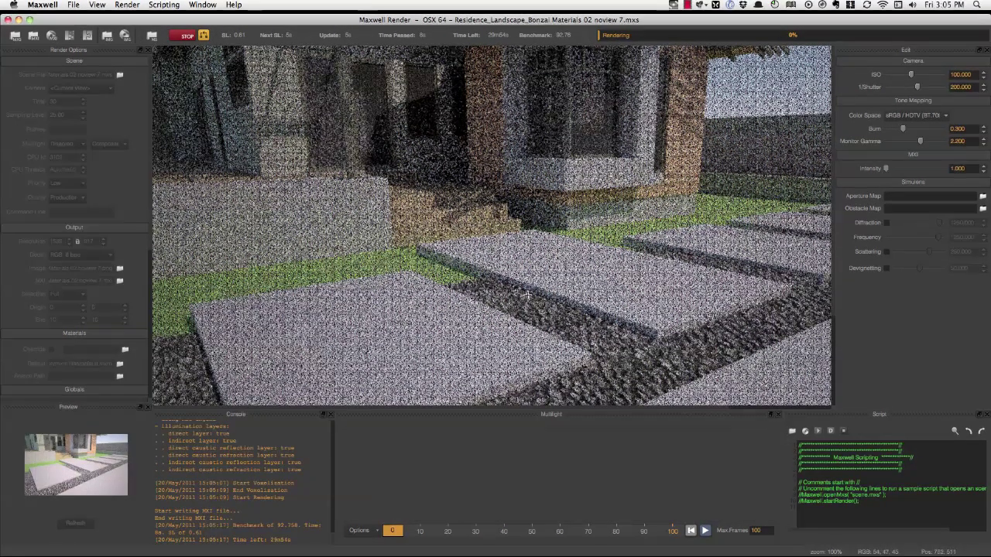
{"action": "scroll", "coordinate": [598, 326], "scroll_direction": "up", "scroll_amount": 1}
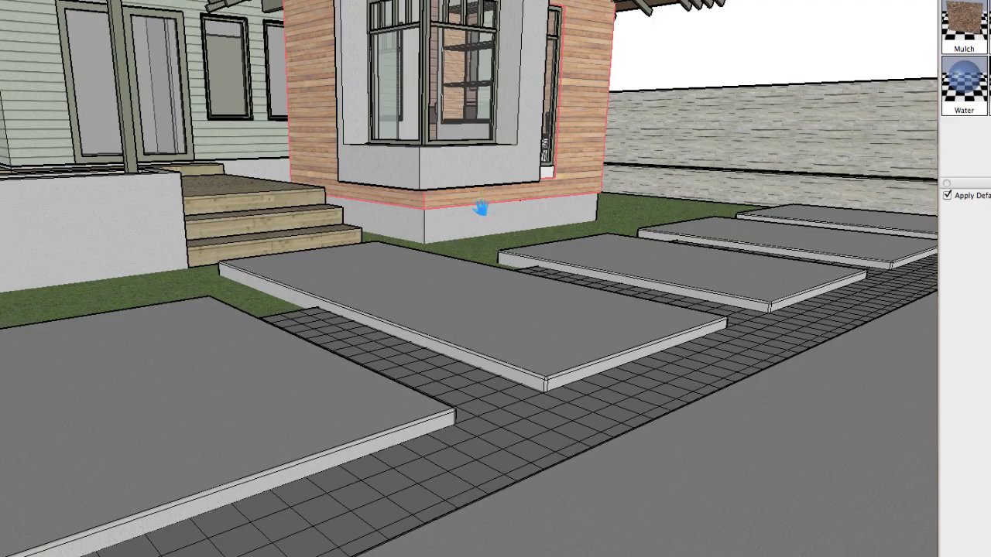
Switch to Finder, open the arroway_v2 folder under mxm files in Maxwell 2's materials database, and enlarge the window
{"action": "left_click_drag", "start_coordinate": [480, 209], "coordinate": [486, 275]}
{"action": "scroll", "coordinate": [486, 229], "scroll_direction": "down", "scroll_amount": 3}
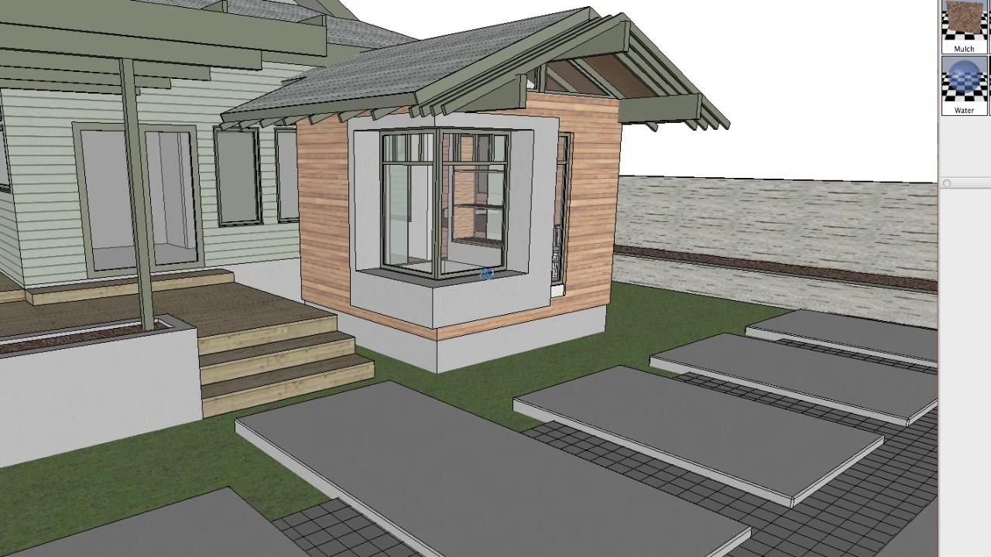
{"action": "key", "text": "super+Tab"}
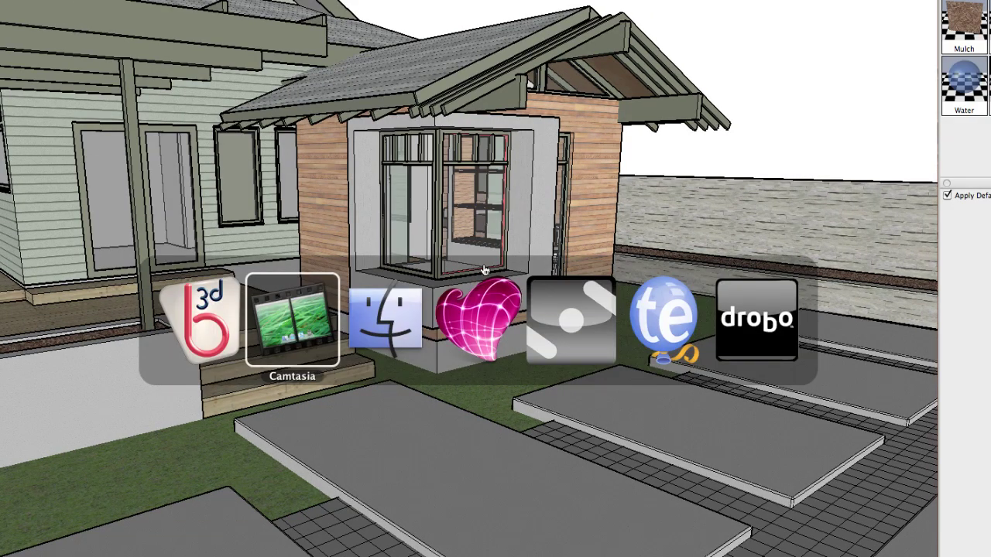
{"action": "key", "text": "super+Tab"}
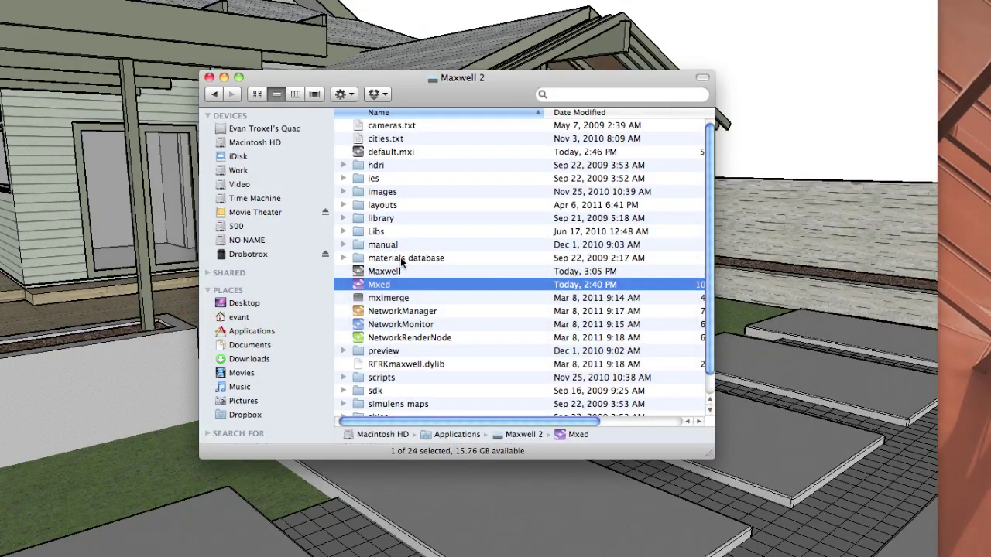
{"action": "double_click", "coordinate": [403, 259]}
{"action": "double_click", "coordinate": [390, 140]}
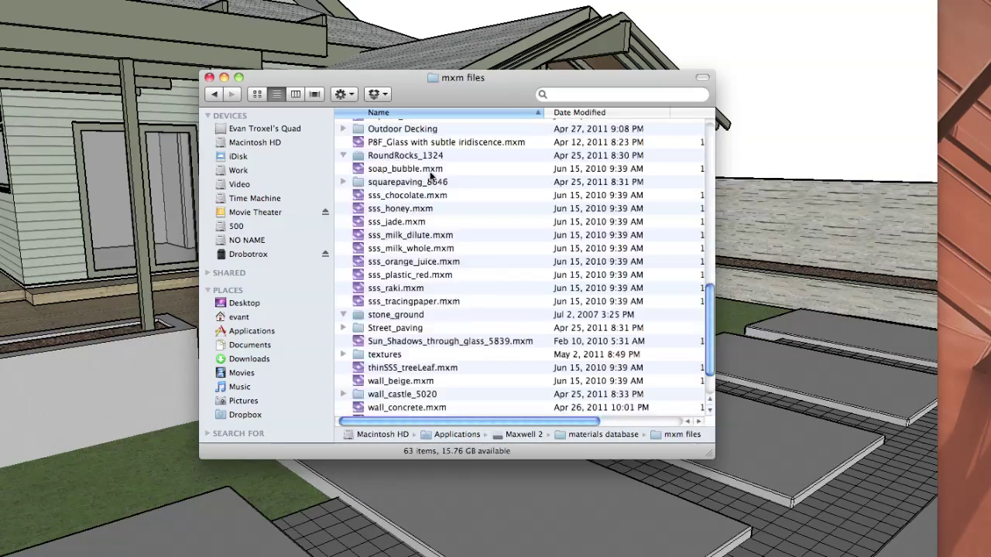
{"action": "scroll", "coordinate": [570, 223], "scroll_direction": "up", "scroll_amount": 15}
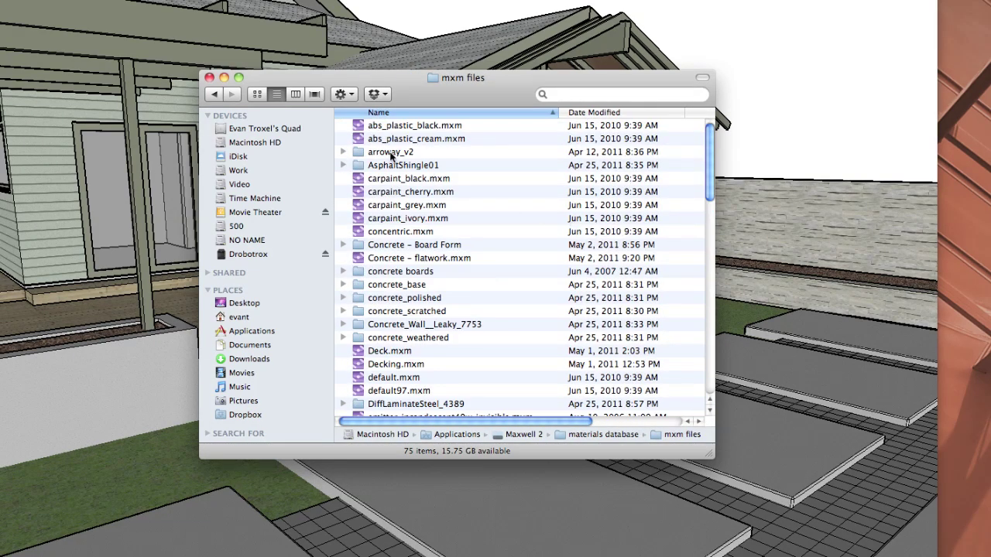
{"action": "double_click", "coordinate": [395, 157]}
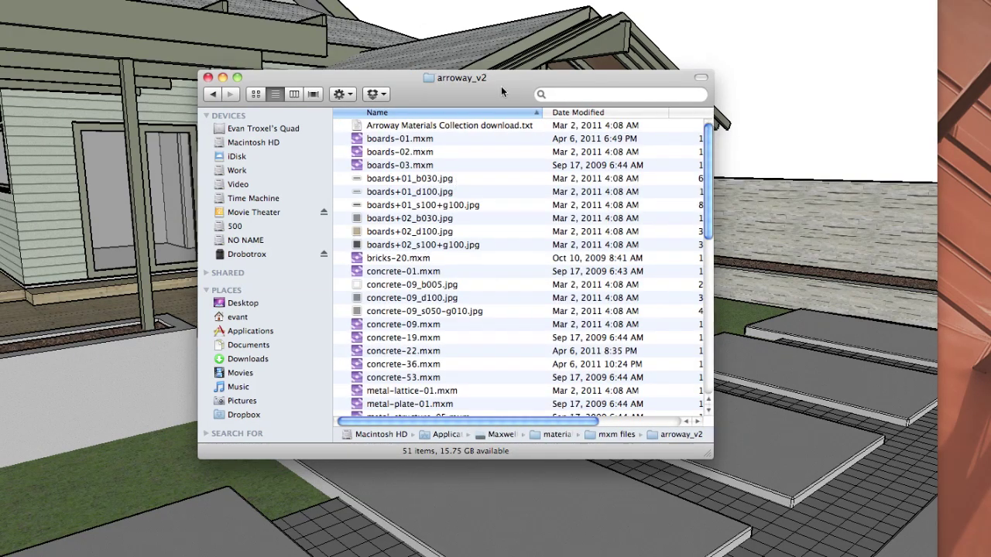
{"action": "left_click_drag", "start_coordinate": [501, 86], "coordinate": [487, 29]}
{"action": "left_click_drag", "start_coordinate": [697, 397], "coordinate": [805, 534]}
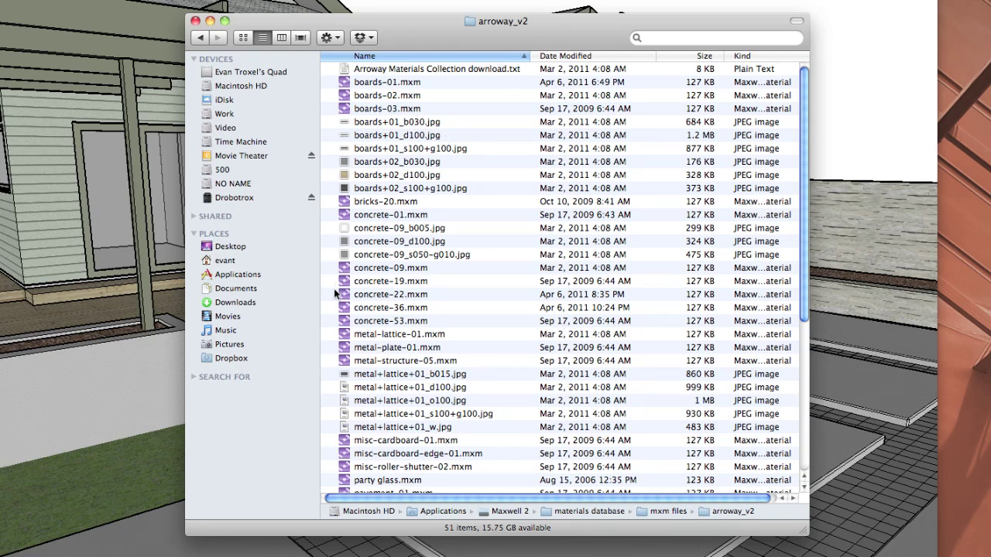
Examine boards-01.mxm alongside its boards+01 texture images and preview the material file
{"action": "left_click", "coordinate": [391, 83]}
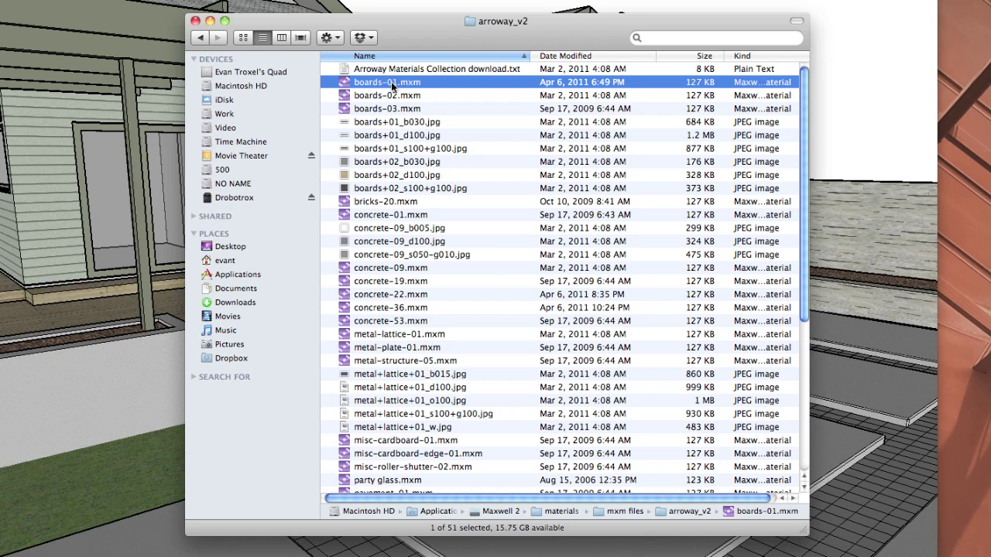
{"action": "left_click", "coordinate": [394, 126]}
{"action": "left_click", "coordinate": [394, 134]}
{"action": "left_click", "coordinate": [397, 148]}
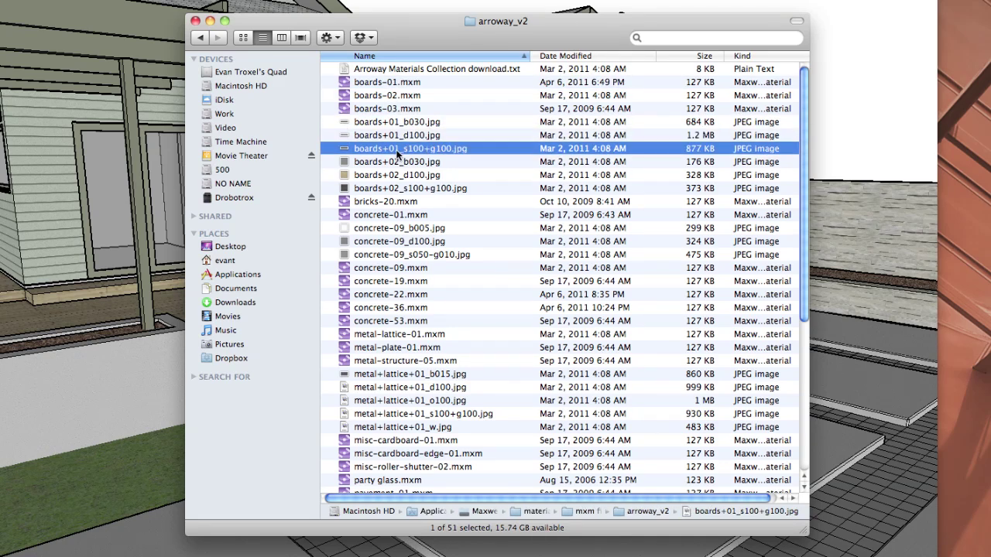
{"action": "left_click", "coordinate": [385, 82]}
{"action": "key", "text": "space"}
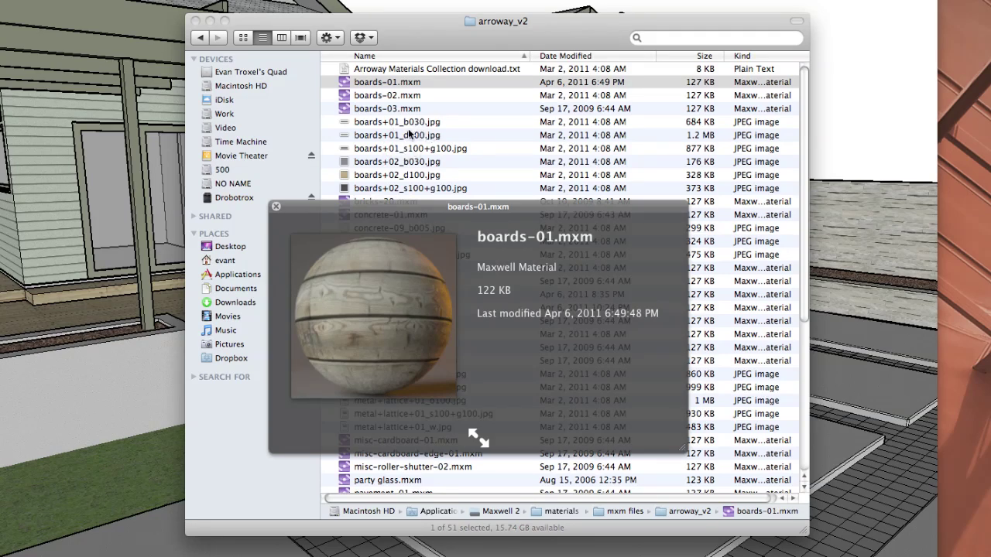
{"action": "key", "text": "space"}
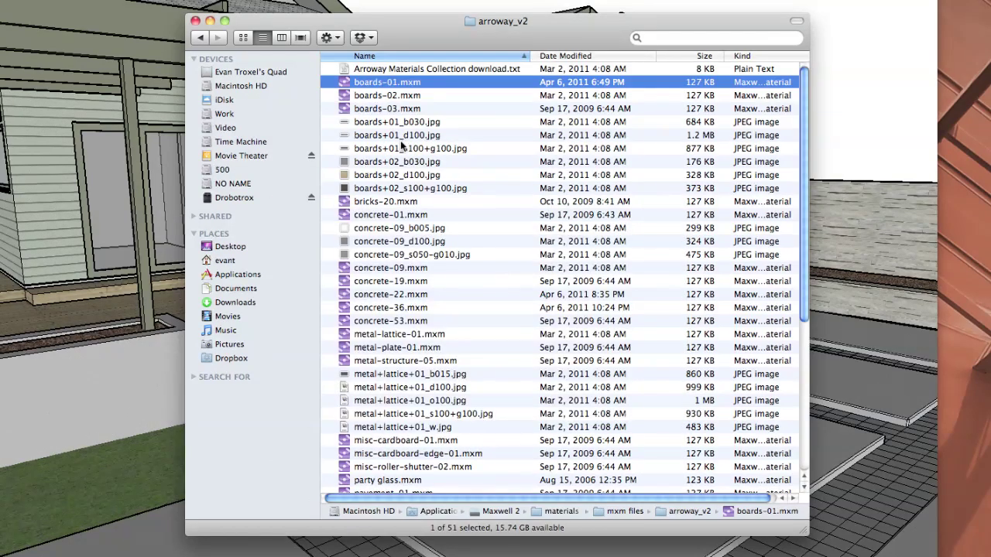
Look through the boards+02 texture images and the boards-03.mxm material file
{"action": "left_click", "coordinate": [398, 161]}
{"action": "left_click", "coordinate": [396, 176]}
{"action": "left_click", "coordinate": [397, 187]}
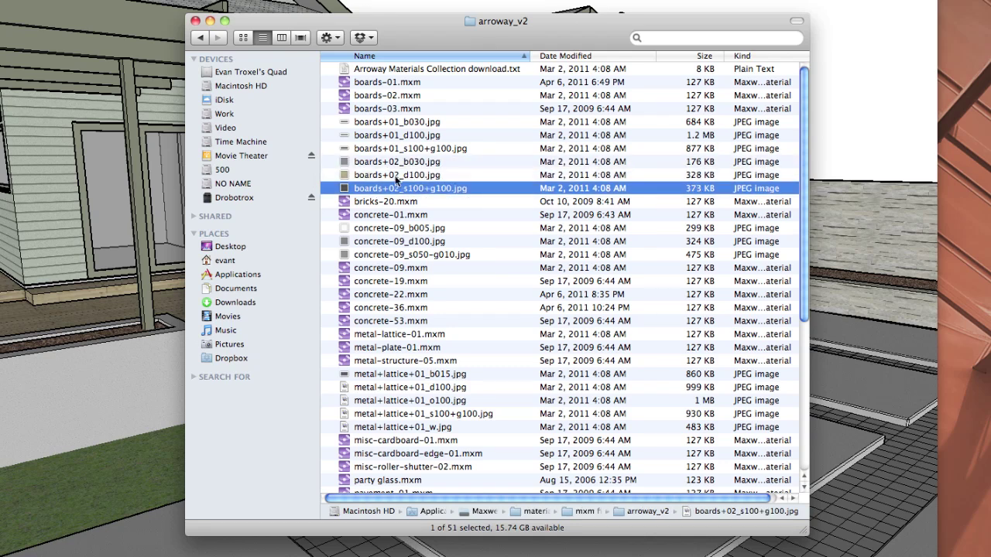
{"action": "left_click", "coordinate": [385, 110]}
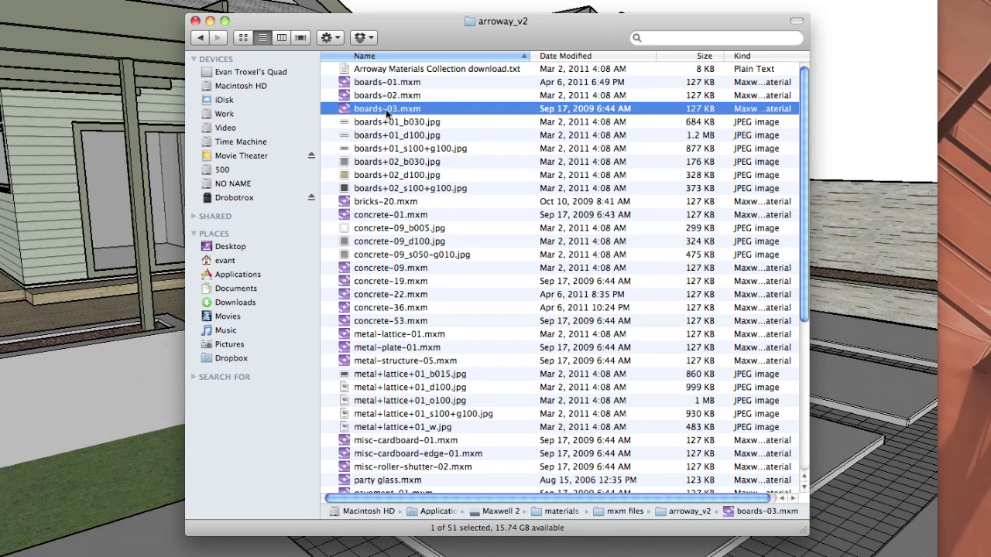
Preview the boards-03.mxm material file in the arroway_v2 folder
{"action": "key", "text": "space"}
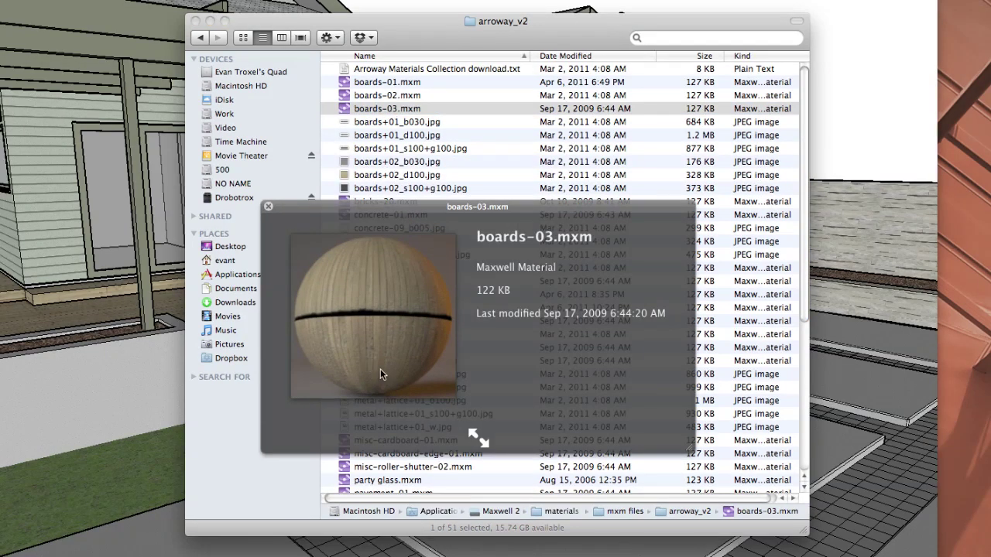
{"action": "key", "text": "space"}
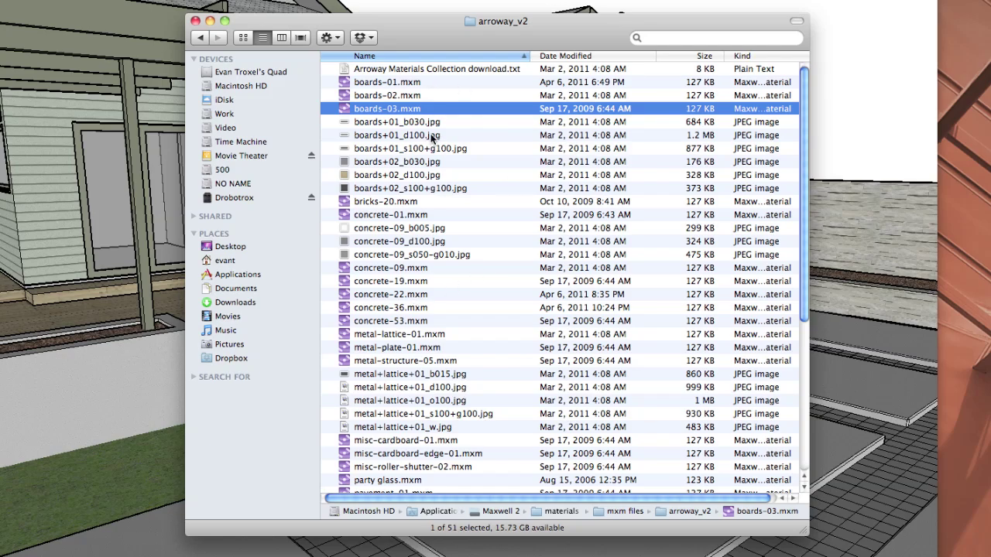
Switch to the browser and look up the Arroway Materials Collection in the Next Limit customer portal's download area
{"action": "key", "text": "super+Tab"}
{"action": "key", "text": "super+Tab"}
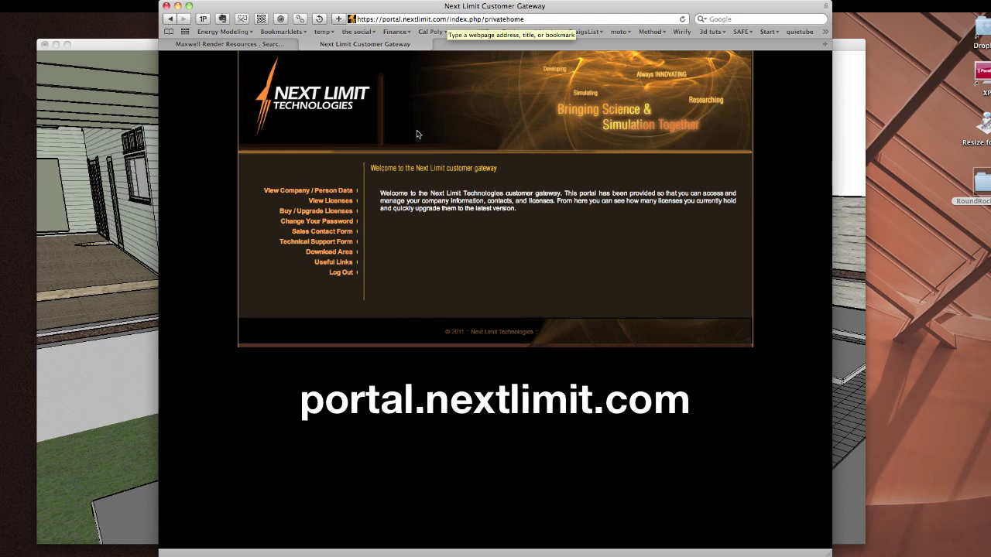
{"action": "left_click", "coordinate": [331, 255]}
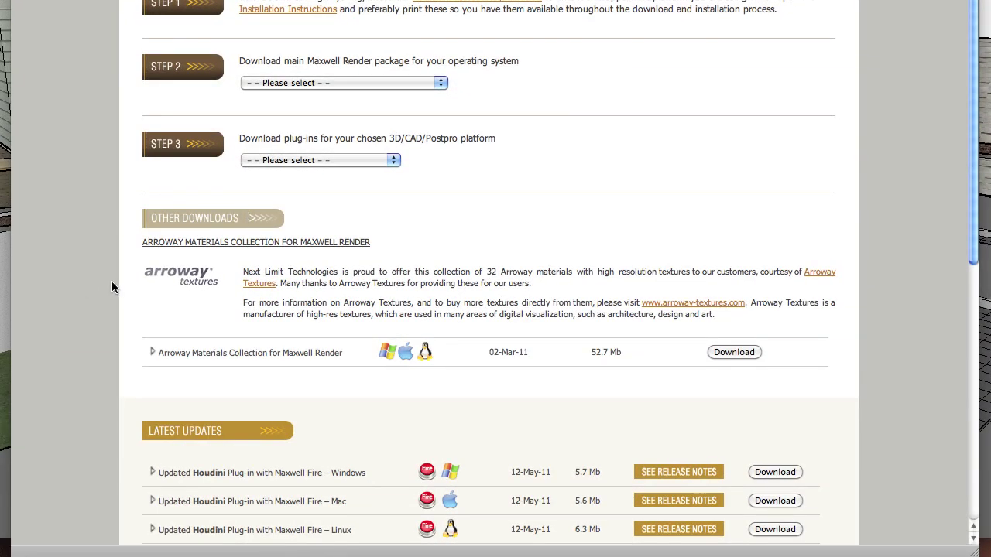
{"action": "scroll", "coordinate": [418, 248], "scroll_direction": "down", "scroll_amount": 3}
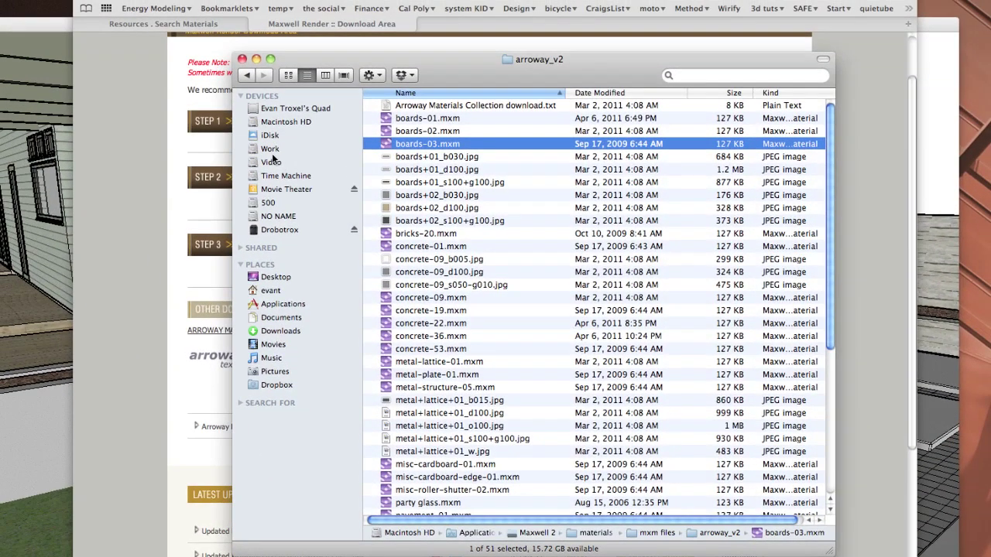
In Finder, open the Arroway_Materials_Collection-32_materials_including_hi-res_textures folder inside Textures on the Work drive
{"action": "left_click", "coordinate": [324, 149]}
{"action": "double_click", "coordinate": [412, 157]}
{"action": "left_click", "coordinate": [448, 105]}
{"action": "double_click", "coordinate": [448, 105]}
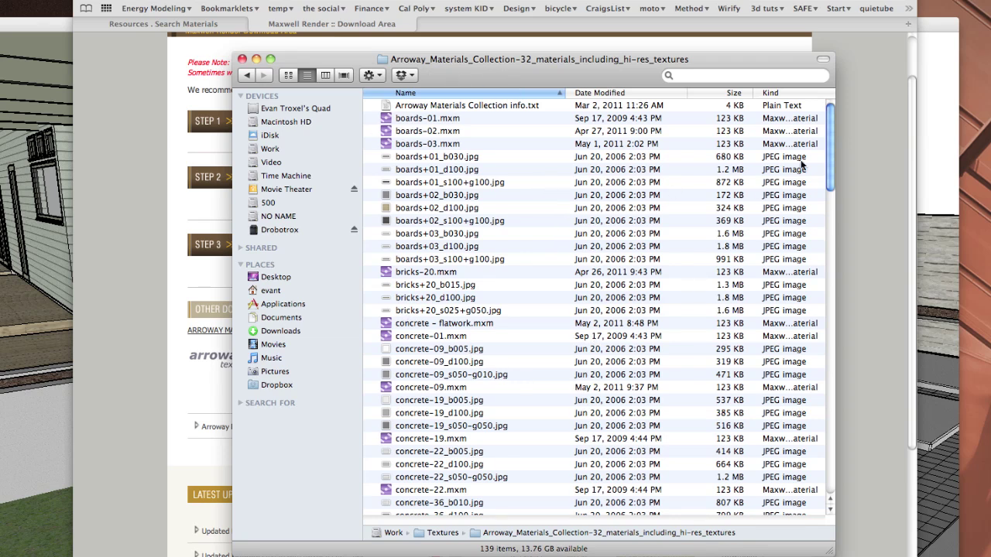
Examine boards-03.mxm alongside its three boards+03 texture images and preview the material file
{"action": "left_click", "coordinate": [422, 139]}
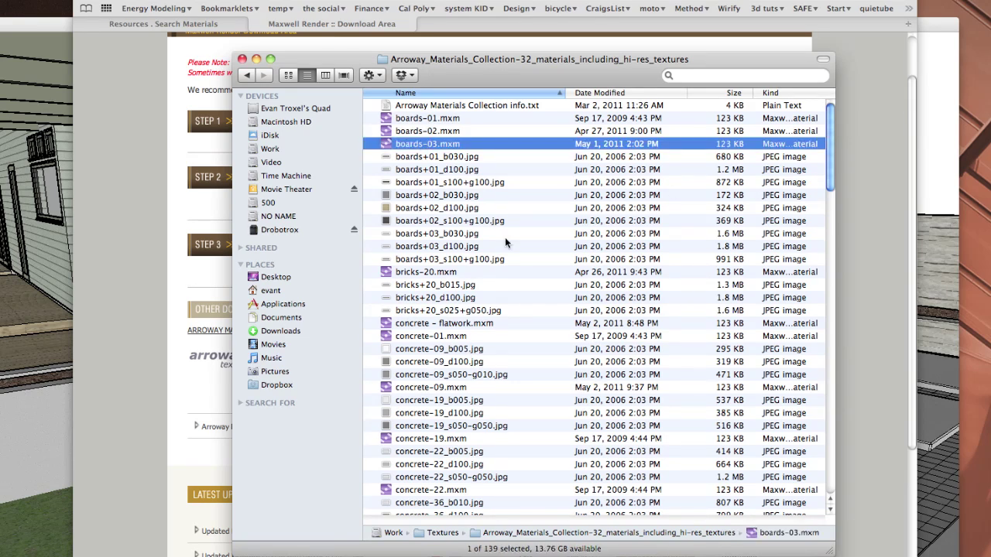
{"action": "left_click_drag", "start_coordinate": [504, 237], "coordinate": [517, 262]}
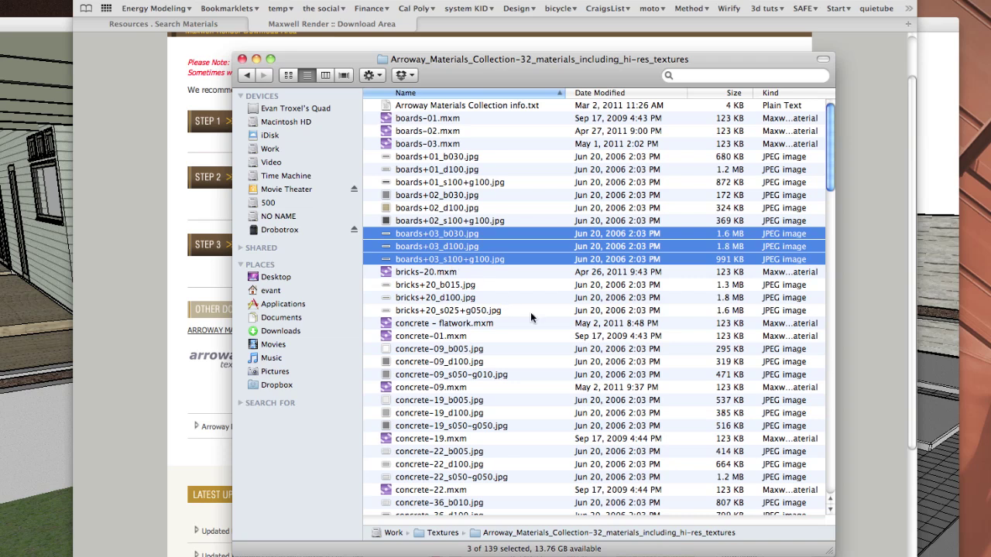
{"action": "left_click", "coordinate": [406, 144]}
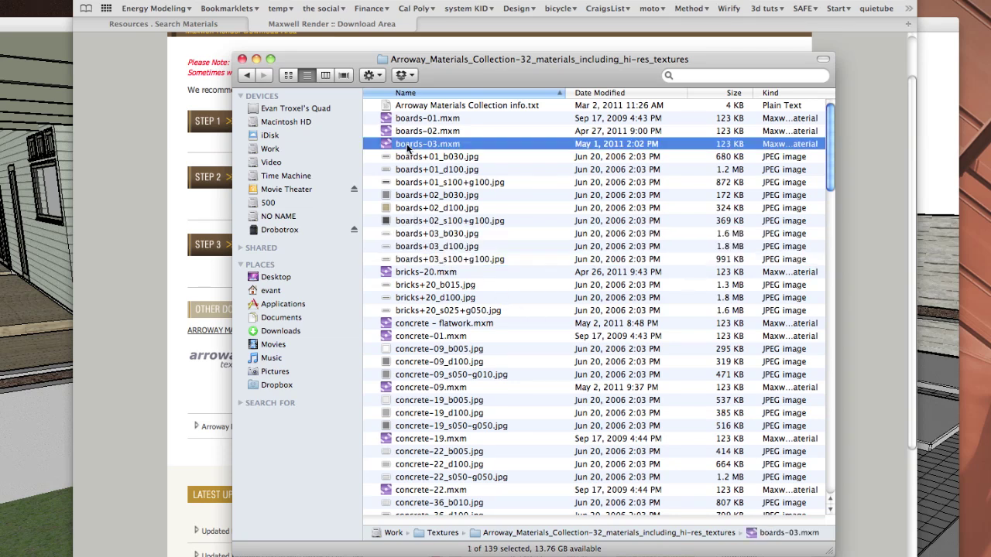
{"action": "key", "text": "space"}
{"action": "key", "text": "space"}
Preview the bricks-20, concrete - flatwork and concrete-01 material files in the Arroway collection and compare them with the neighbouring texture images
{"action": "left_click_drag", "start_coordinate": [412, 271], "coordinate": [387, 274]}
{"action": "key", "text": "space"}
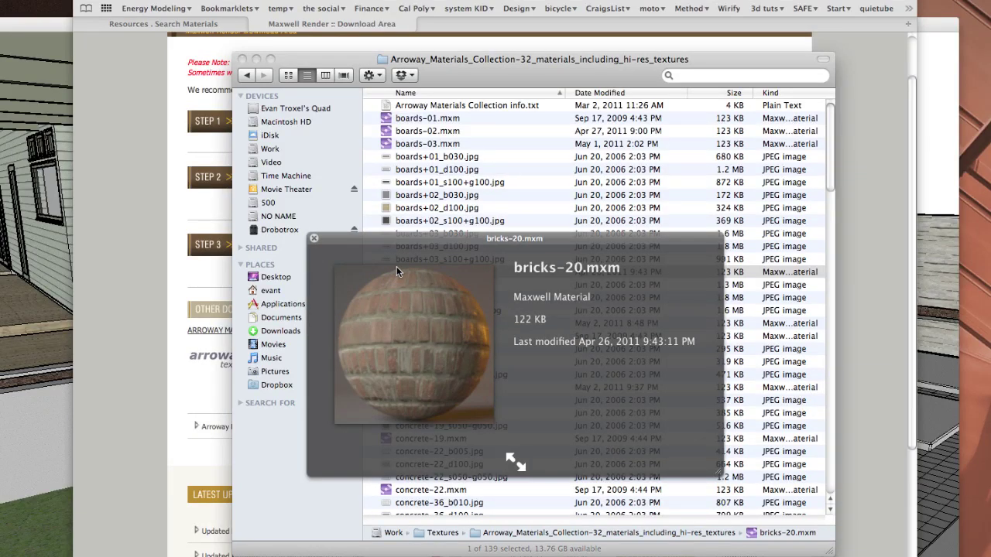
{"action": "key", "text": "space"}
{"action": "left_click", "coordinate": [385, 325]}
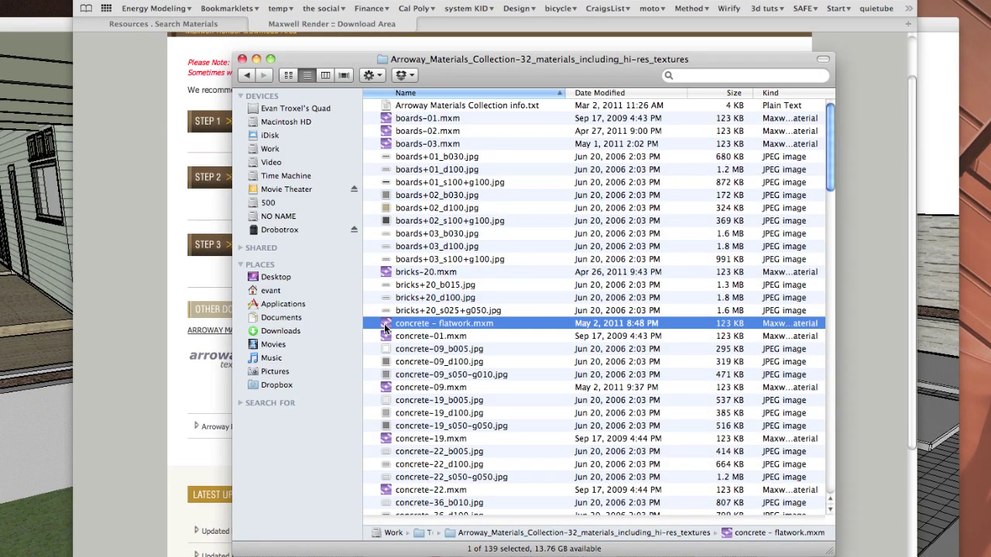
{"action": "key", "text": "space"}
{"action": "key", "text": "space"}
{"action": "left_click", "coordinate": [384, 336]}
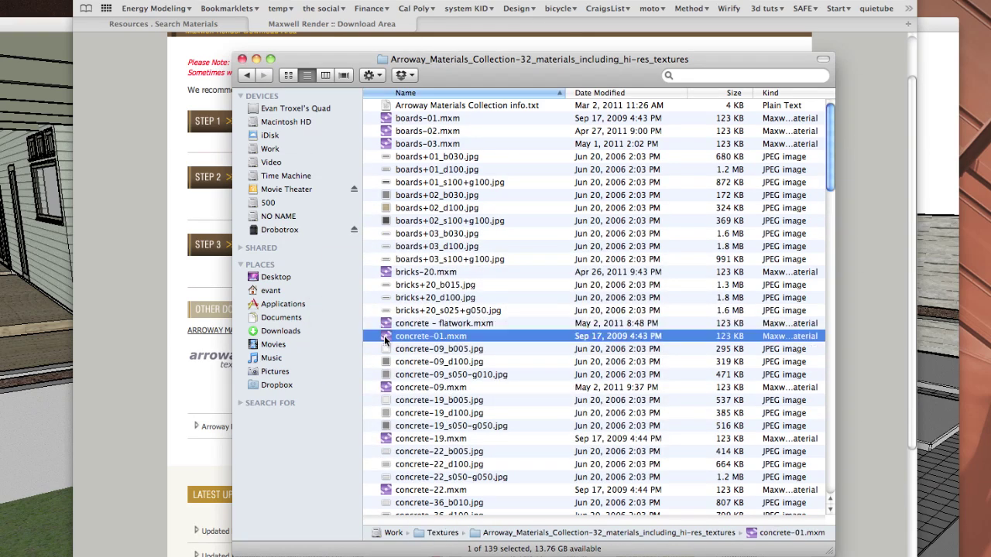
{"action": "key", "text": "space"}
{"action": "key", "text": "space"}
{"action": "left_click", "coordinate": [419, 233]}
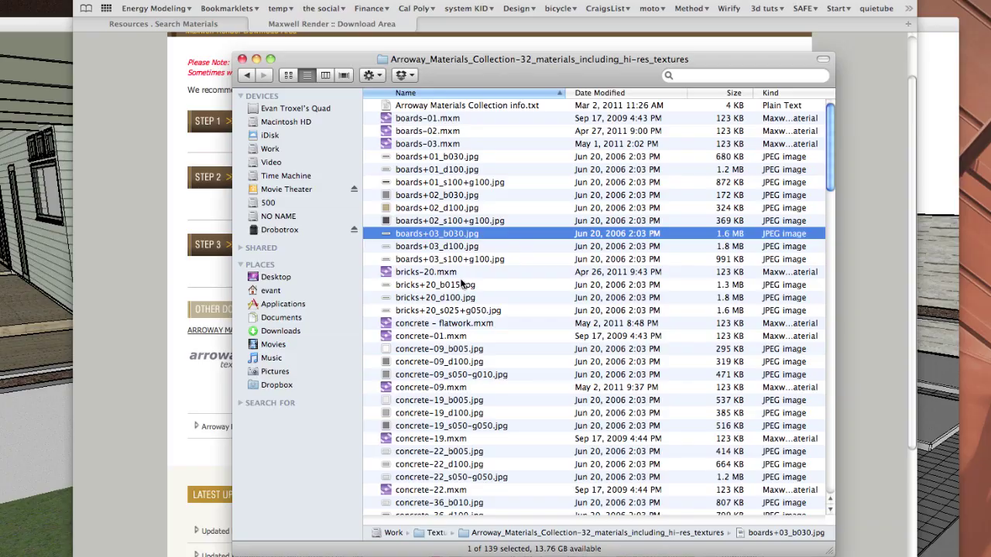
{"action": "left_click", "coordinate": [394, 275]}
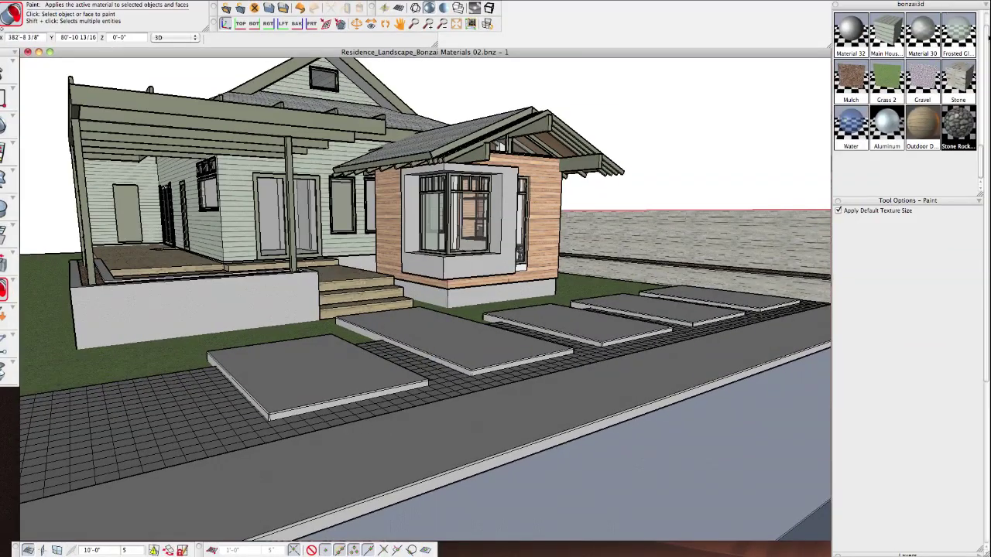
Add a new material in bonzai3d and set its type to Maxwell with a referenced MXM
{"action": "left_click_drag", "start_coordinate": [988, 60], "coordinate": [986, 20]}
{"action": "left_click", "coordinate": [960, 23]}
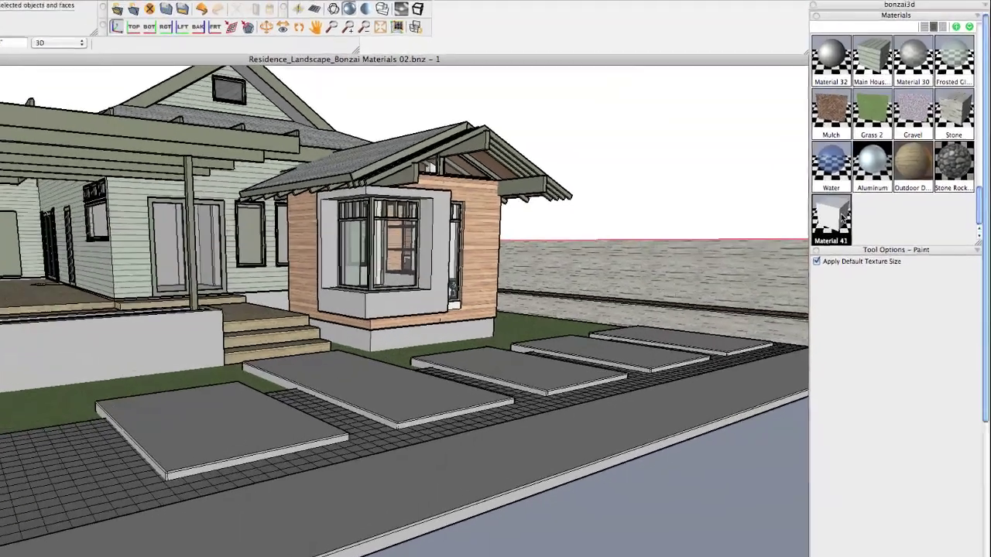
{"action": "double_click", "coordinate": [853, 191]}
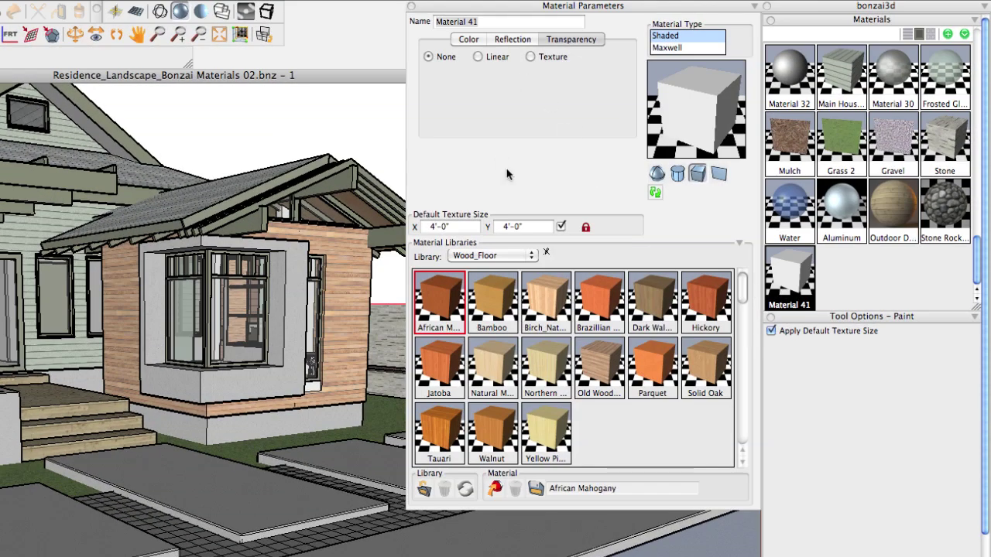
{"action": "left_click", "coordinate": [685, 48]}
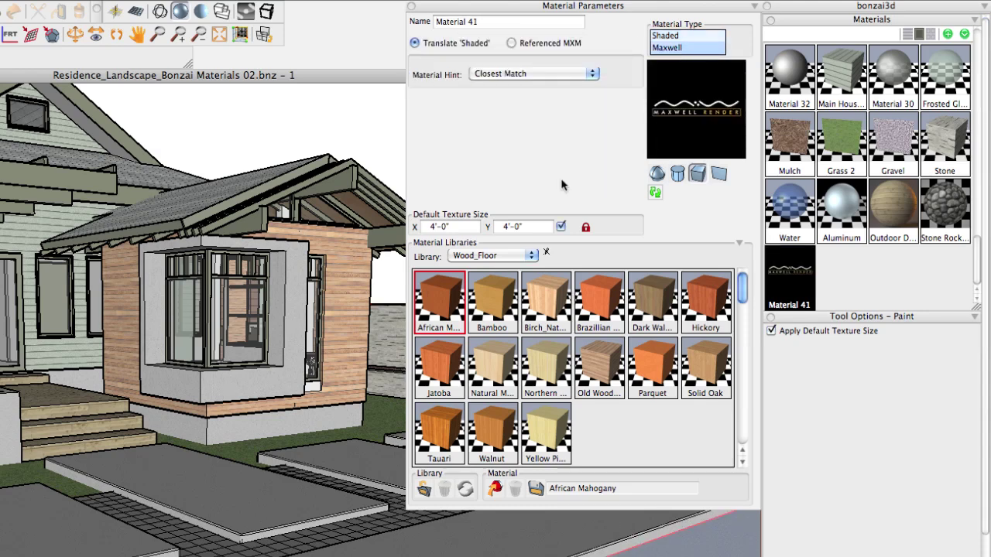
{"action": "left_click", "coordinate": [527, 45]}
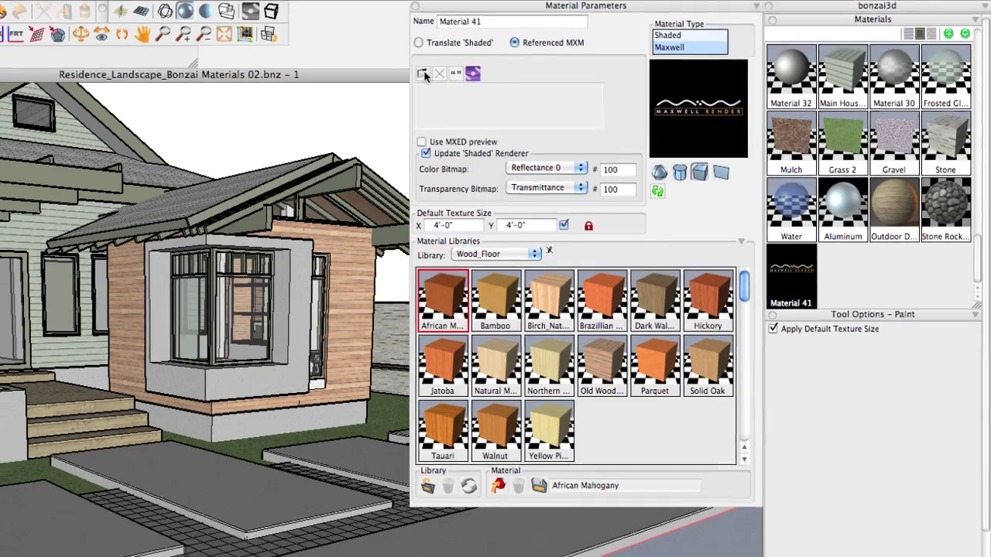
Load wasser2.mxm from Work/Textures/Maxwell Materials/Water - Pool into the new material and paint it onto the pool water surface
{"action": "left_click", "coordinate": [424, 74]}
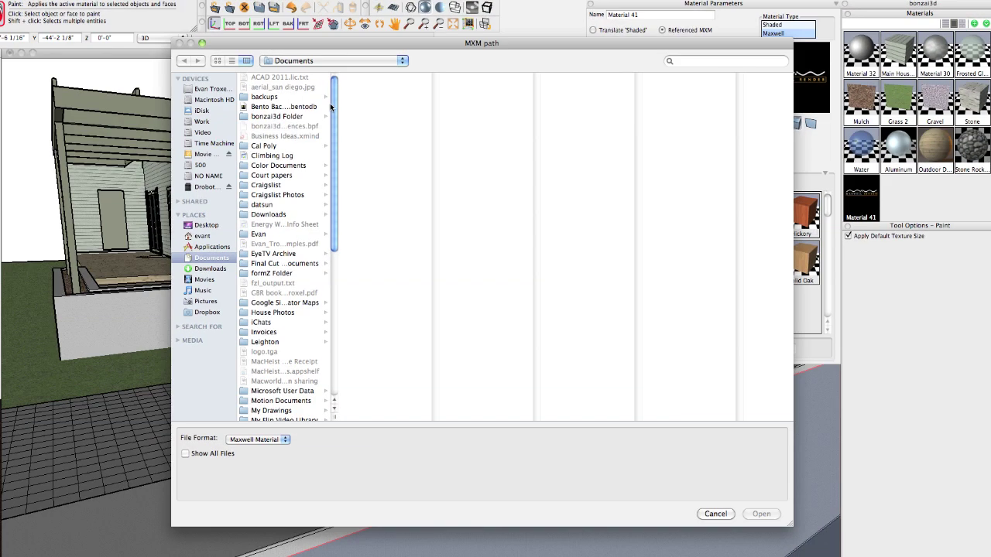
{"action": "left_click", "coordinate": [200, 121]}
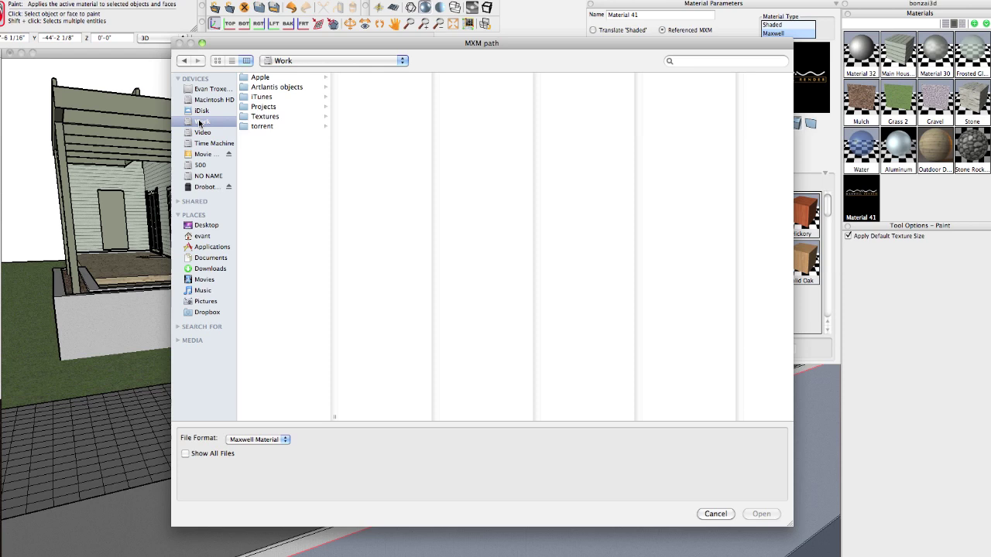
{"action": "left_click", "coordinate": [261, 109]}
{"action": "left_click", "coordinate": [256, 117]}
{"action": "left_click", "coordinate": [380, 126]}
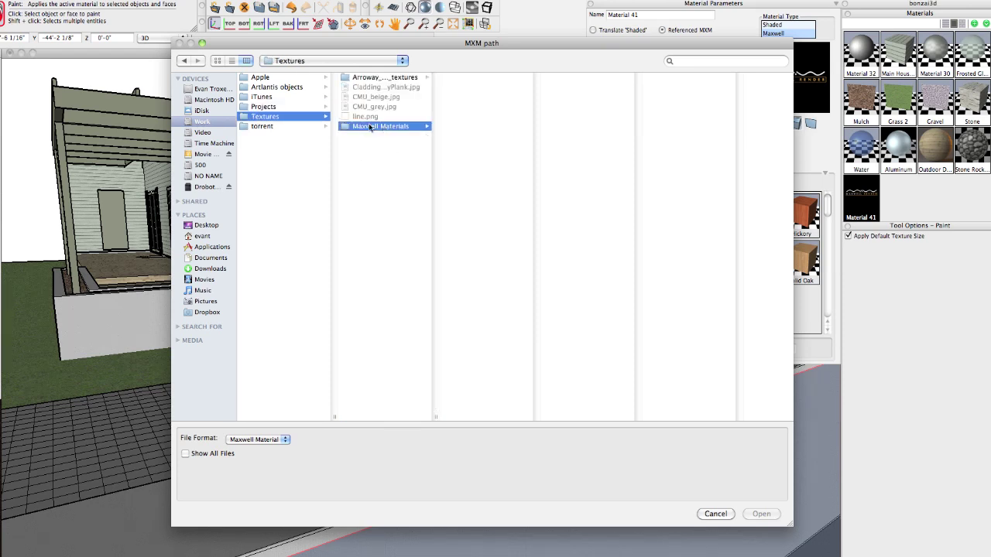
{"action": "left_click", "coordinate": [464, 185]}
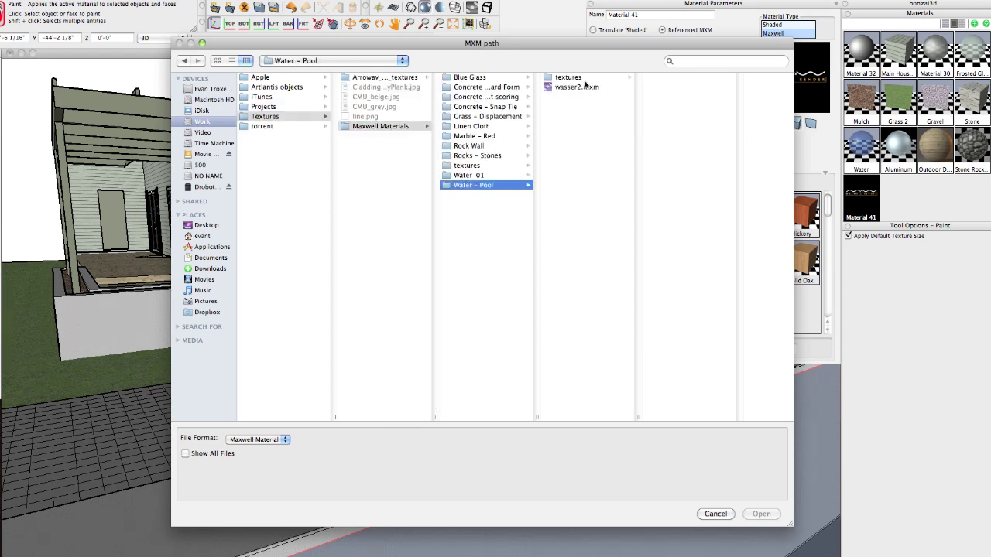
{"action": "left_click", "coordinate": [577, 86]}
{"action": "left_click", "coordinate": [758, 514]}
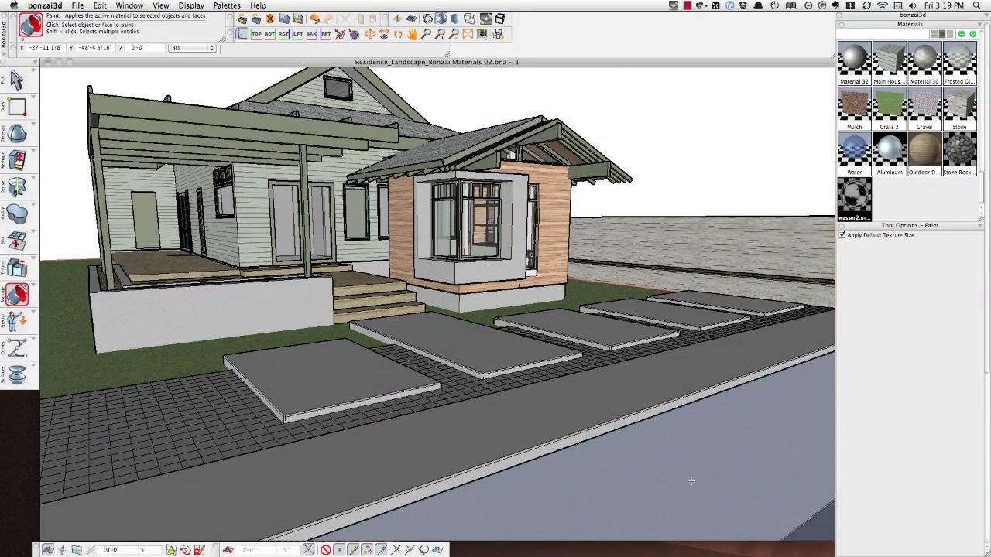
{"action": "left_click", "coordinate": [681, 509]}
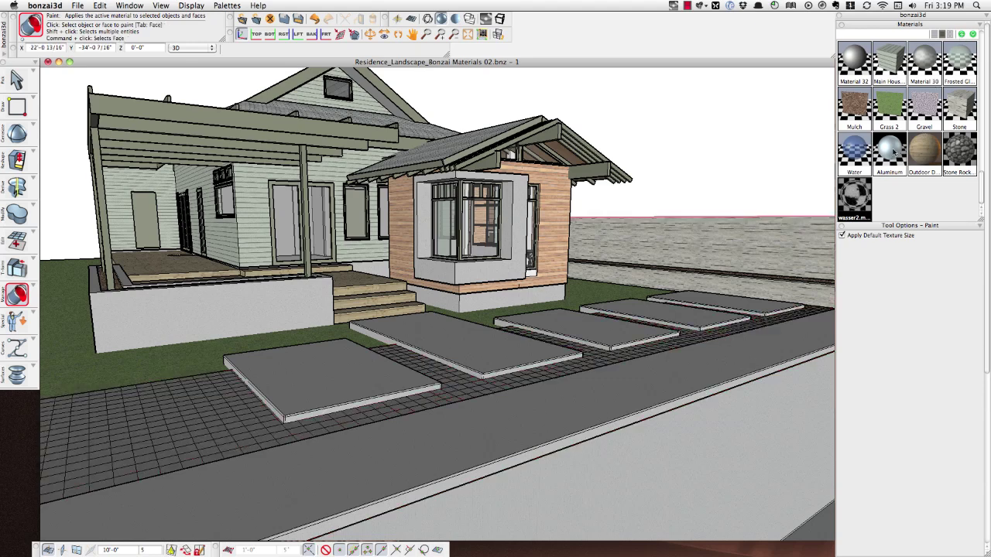
Create another Maxwell material that references Board Form Light.mxm from the Concrete - Board Form folder
{"action": "left_click", "coordinate": [888, 209]}
{"action": "double_click", "coordinate": [885, 200]}
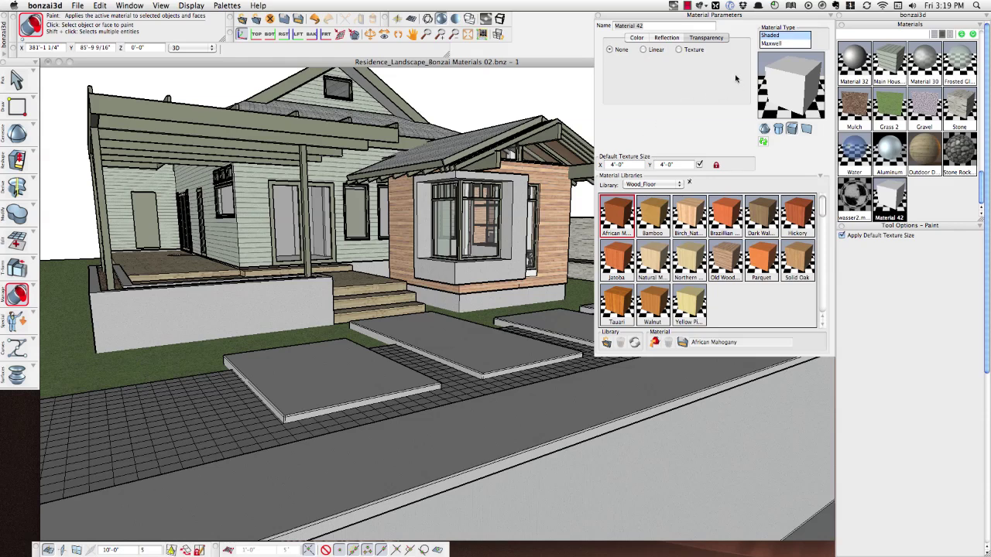
{"action": "left_click", "coordinate": [770, 43]}
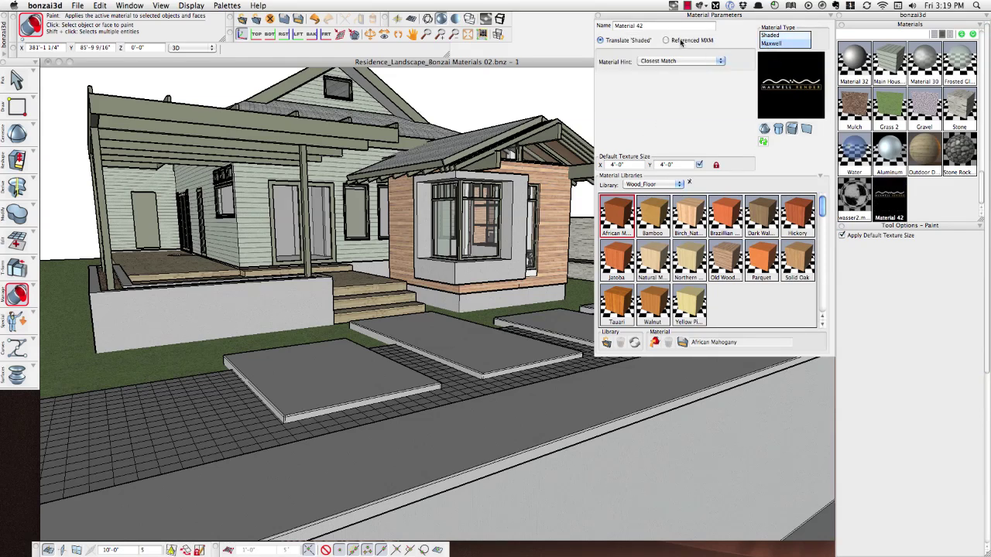
{"action": "left_click", "coordinate": [665, 40]}
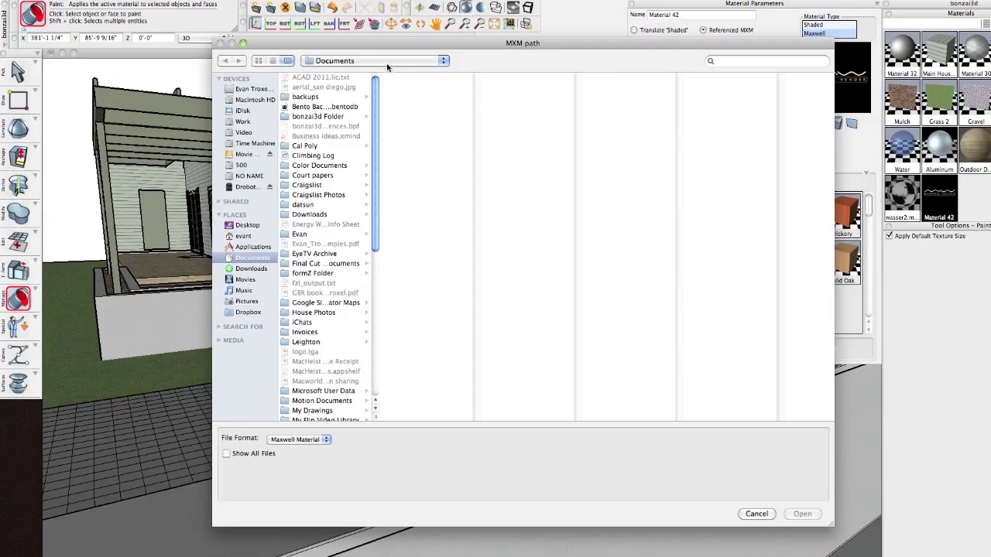
{"action": "left_click", "coordinate": [366, 72]}
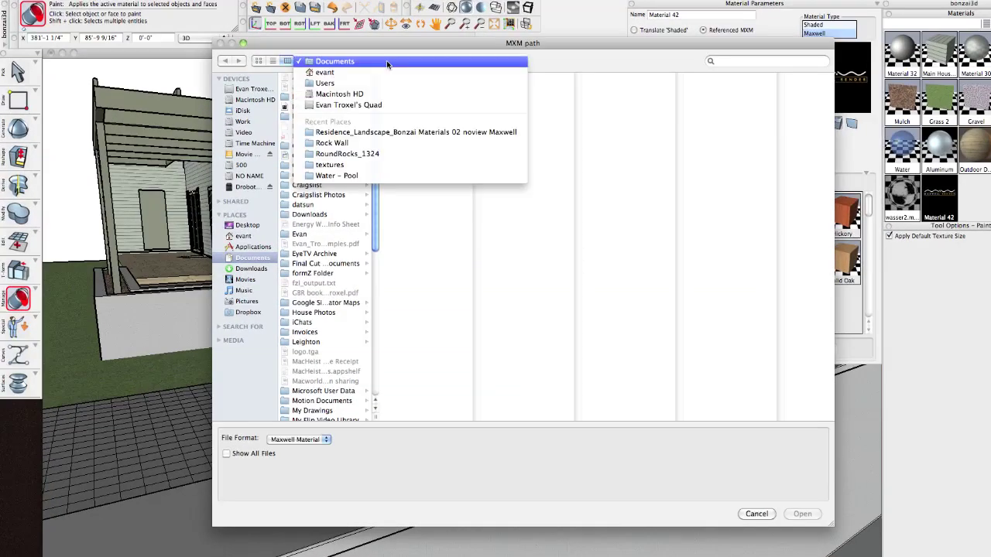
{"action": "left_click", "coordinate": [371, 165]}
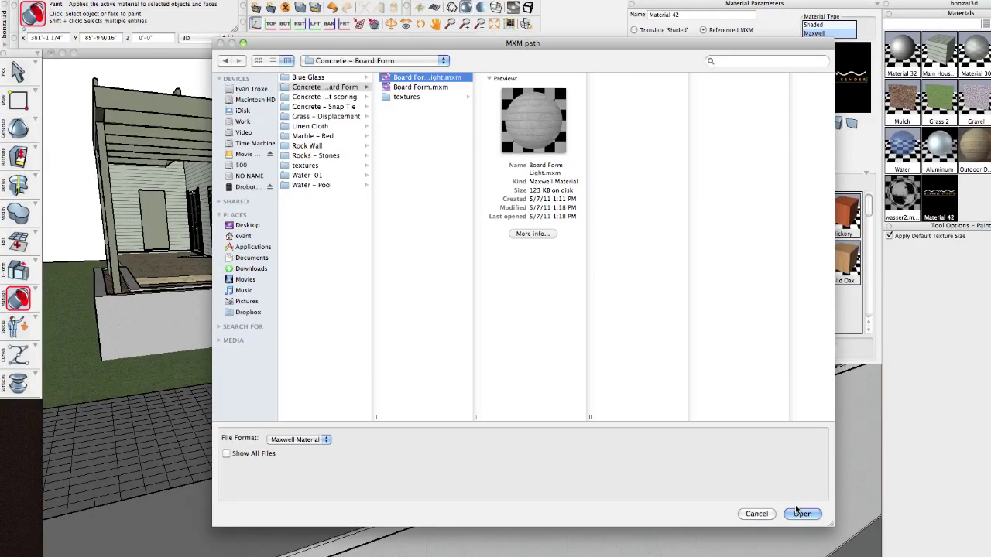
{"action": "left_click", "coordinate": [801, 512]}
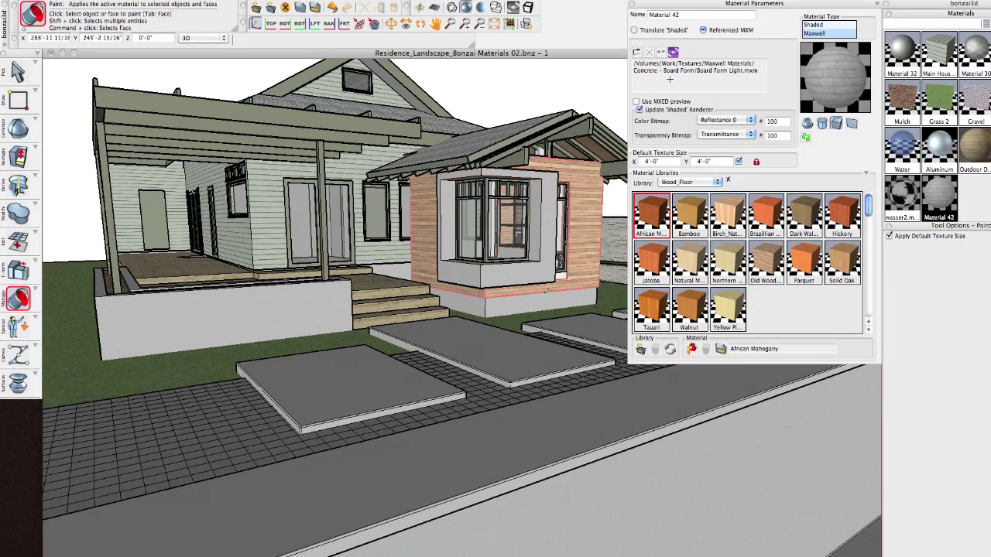
{"action": "left_click", "coordinate": [632, 4]}
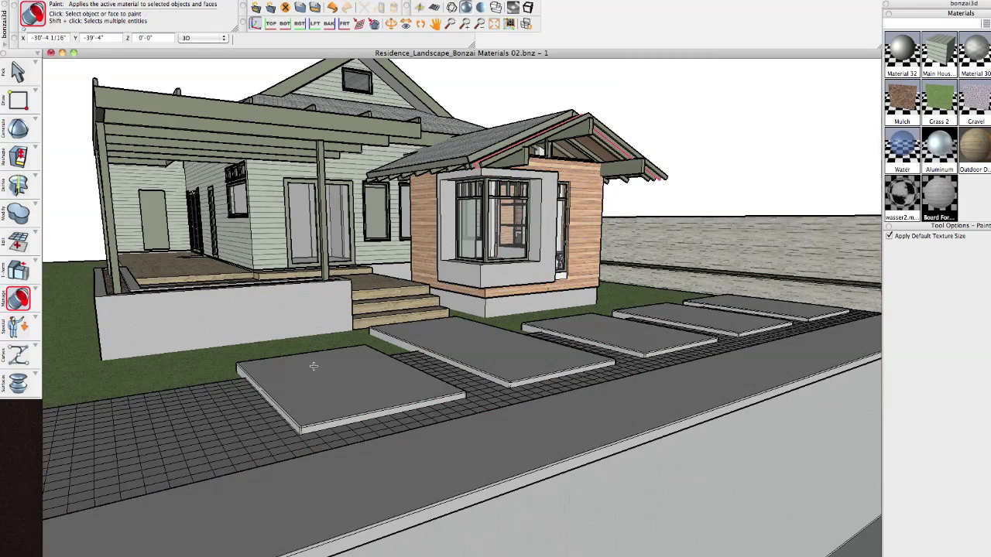
Reframe the view on the bay window and pool edge and start a Maxwell render of it
{"action": "key", "text": "Tab"}
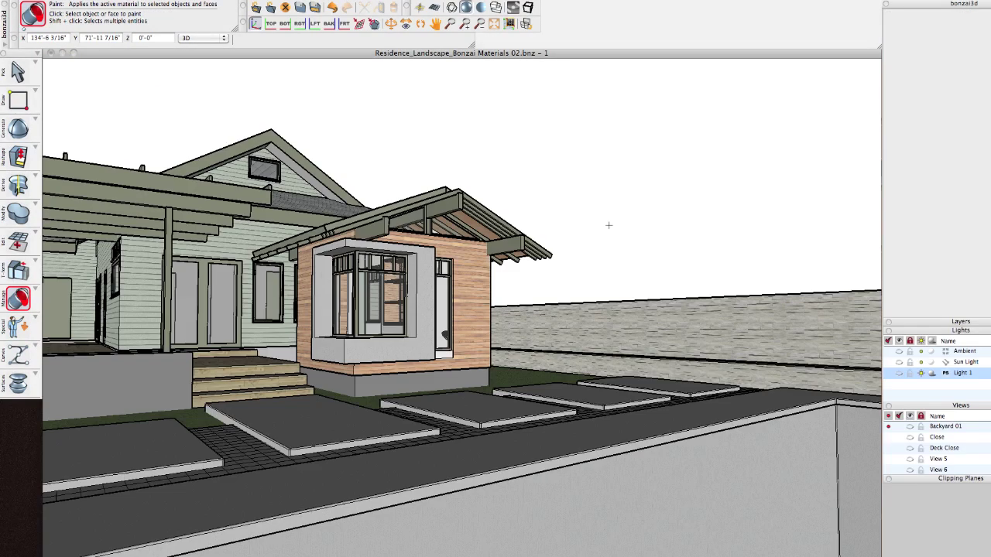
{"action": "left_click", "coordinate": [512, 9]}
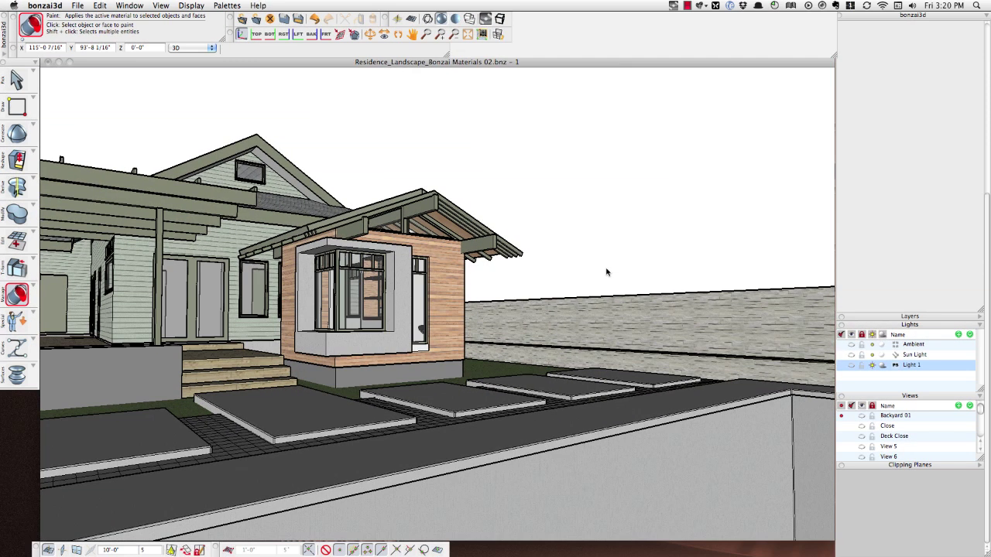